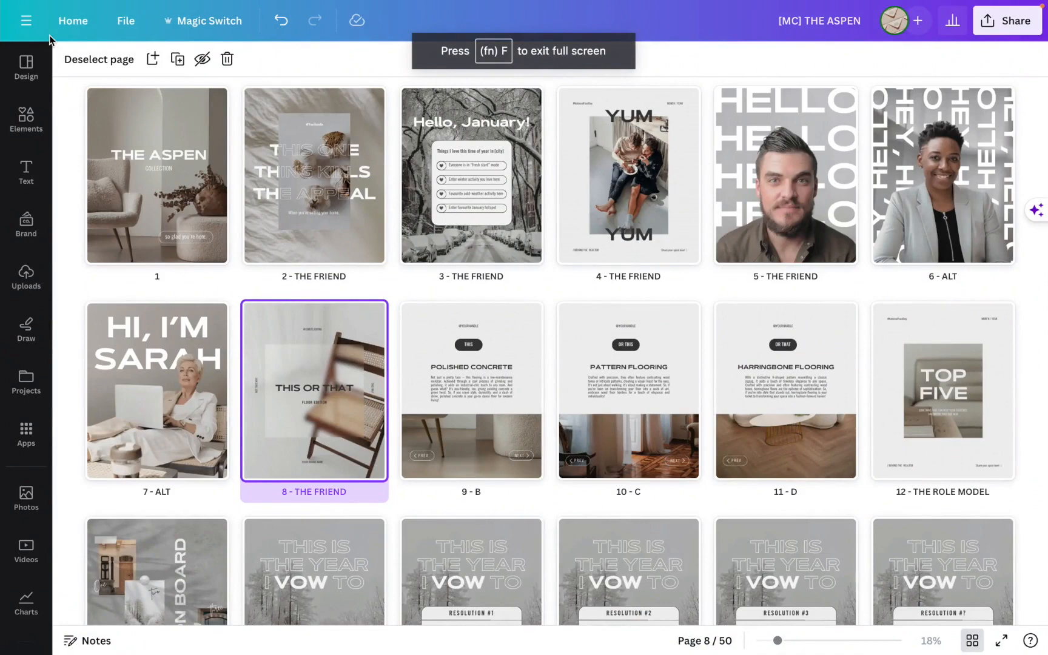
Open page 7 and examine the layouts on pages 5 to 7 where a person's cutout overlaps the lettering.
{"action": "left_click", "coordinate": [151, 350]}
{"action": "double_click", "coordinate": [151, 351]}
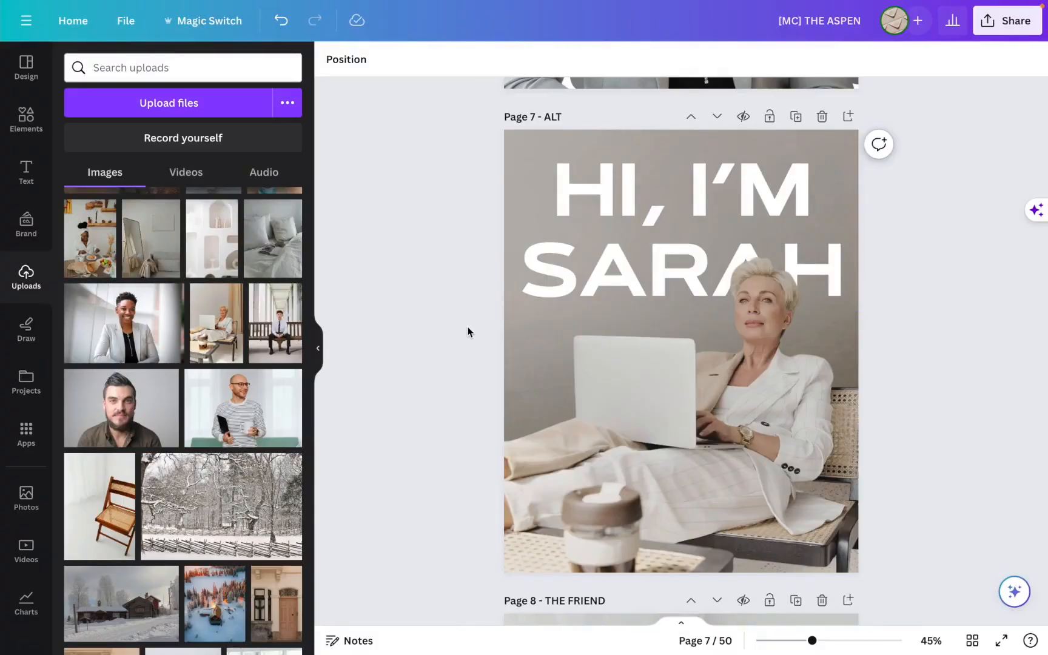
{"action": "left_click", "coordinate": [646, 345]}
{"action": "scroll", "coordinate": [636, 224], "scroll_direction": "up", "scroll_amount": 9}
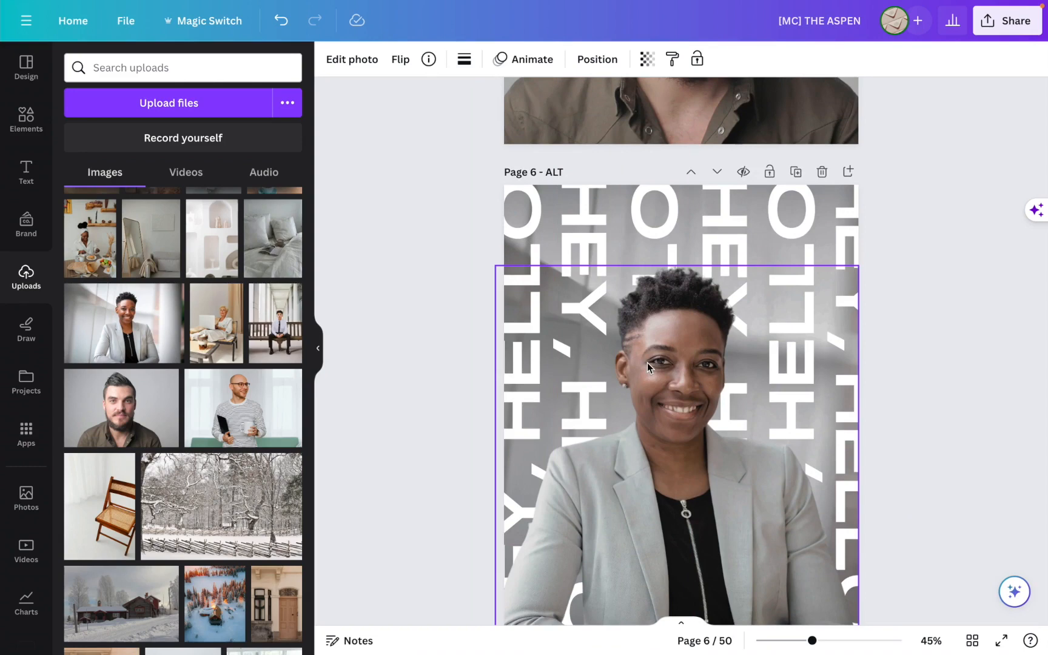
{"action": "scroll", "coordinate": [646, 363], "scroll_direction": "up", "scroll_amount": 1}
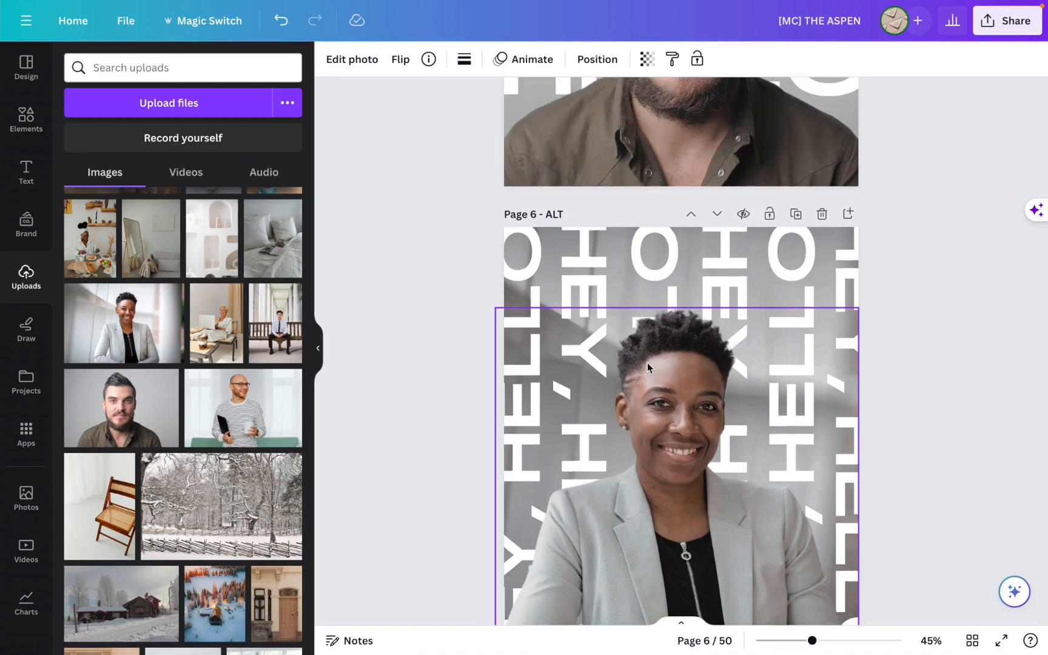
{"action": "scroll", "coordinate": [646, 363], "scroll_direction": "up", "scroll_amount": 10}
{"action": "scroll", "coordinate": [646, 363], "scroll_direction": "down", "scroll_amount": 12}
{"action": "left_click", "coordinate": [696, 218]}
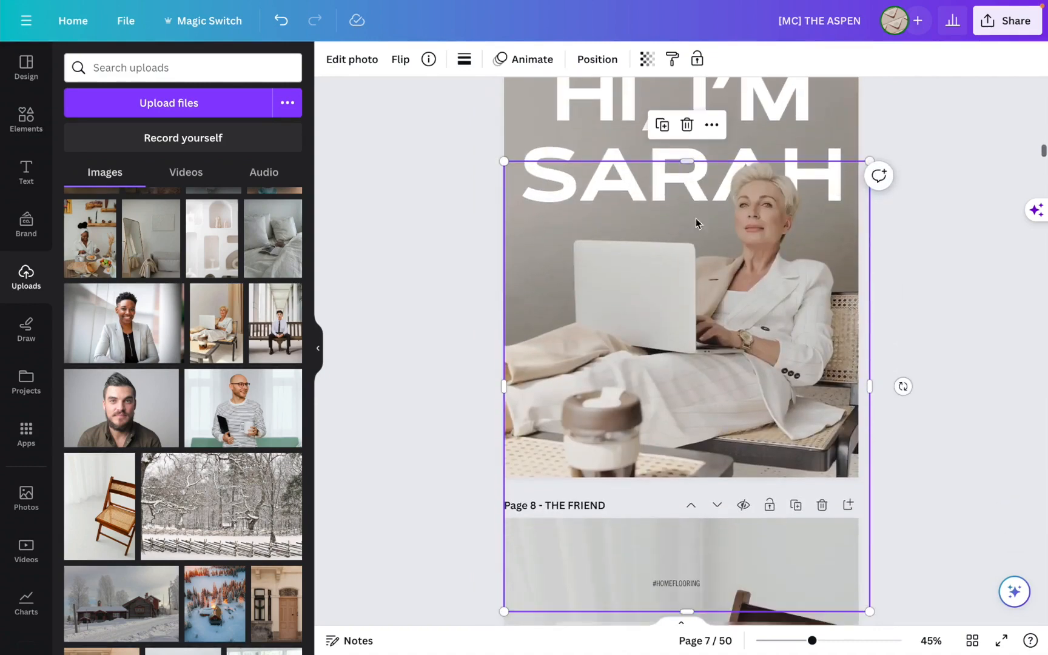
Add a page after page 7 and set the uploaded photo of the seated woman with a laptop as its background.
{"action": "scroll", "coordinate": [697, 220], "scroll_direction": "up", "scroll_amount": 4}
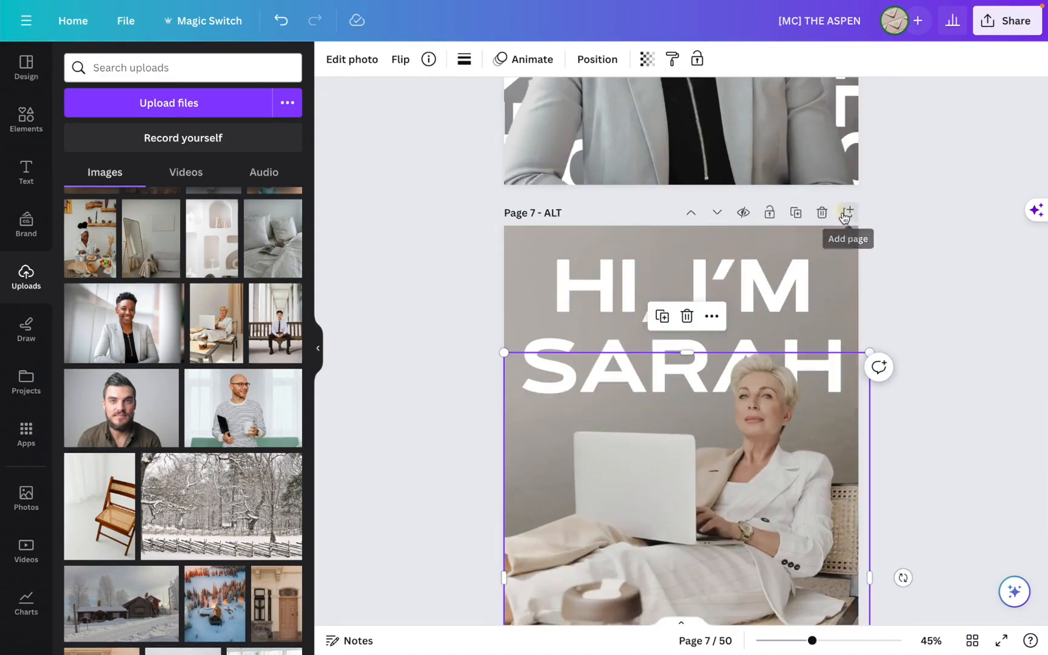
{"action": "left_click", "coordinate": [846, 213]}
{"action": "left_click", "coordinate": [215, 327]}
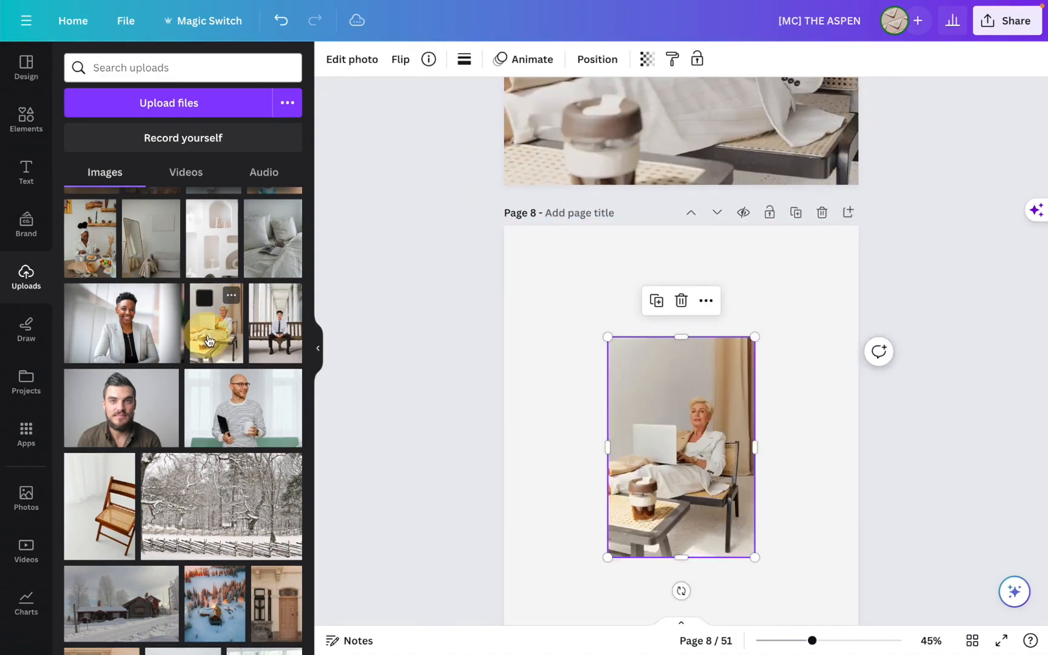
{"action": "right_click", "coordinate": [637, 371]}
{"action": "left_click", "coordinate": [678, 602]}
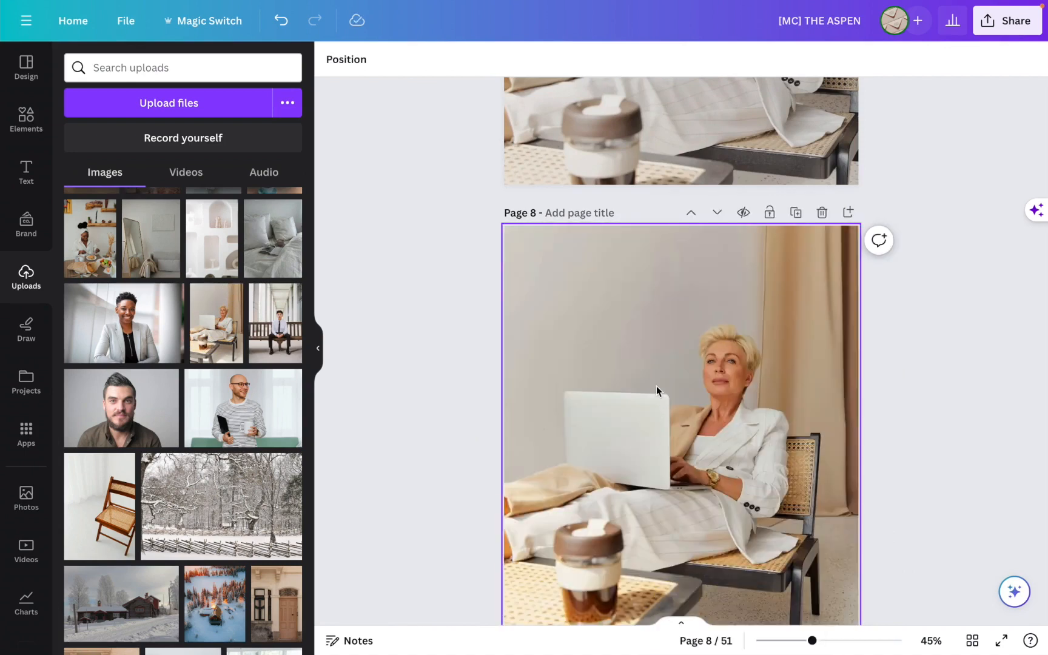
{"action": "scroll", "coordinate": [656, 385], "scroll_direction": "down", "scroll_amount": 2}
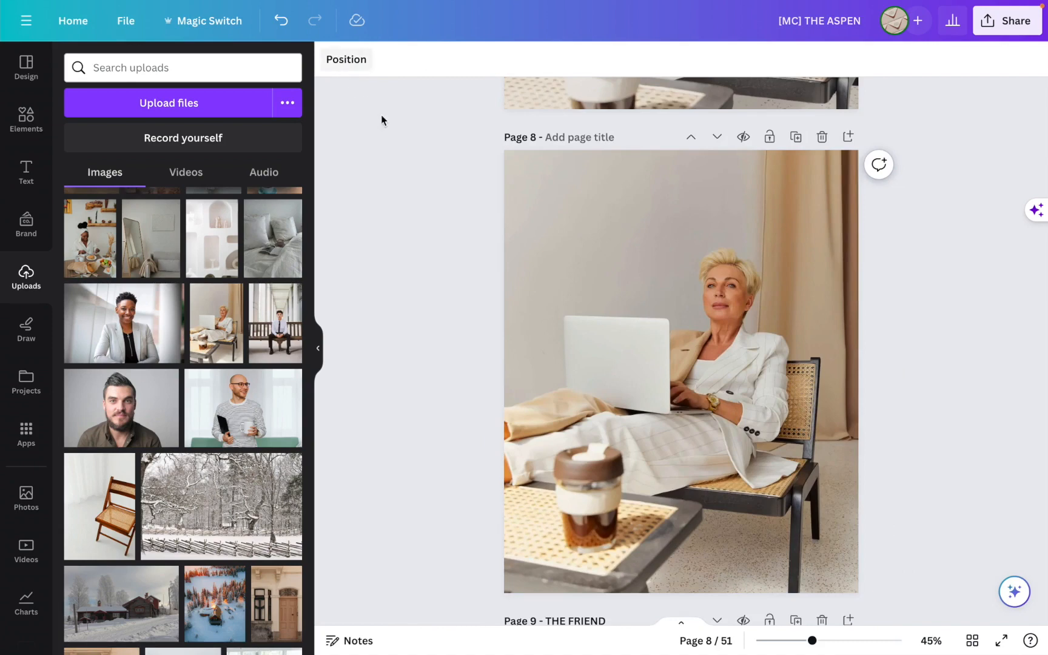
Separate the woman from the page 8 background photo with Magic Grab and move her cutout slightly upward.
{"action": "left_click", "coordinate": [575, 216]}
{"action": "left_click", "coordinate": [350, 60]}
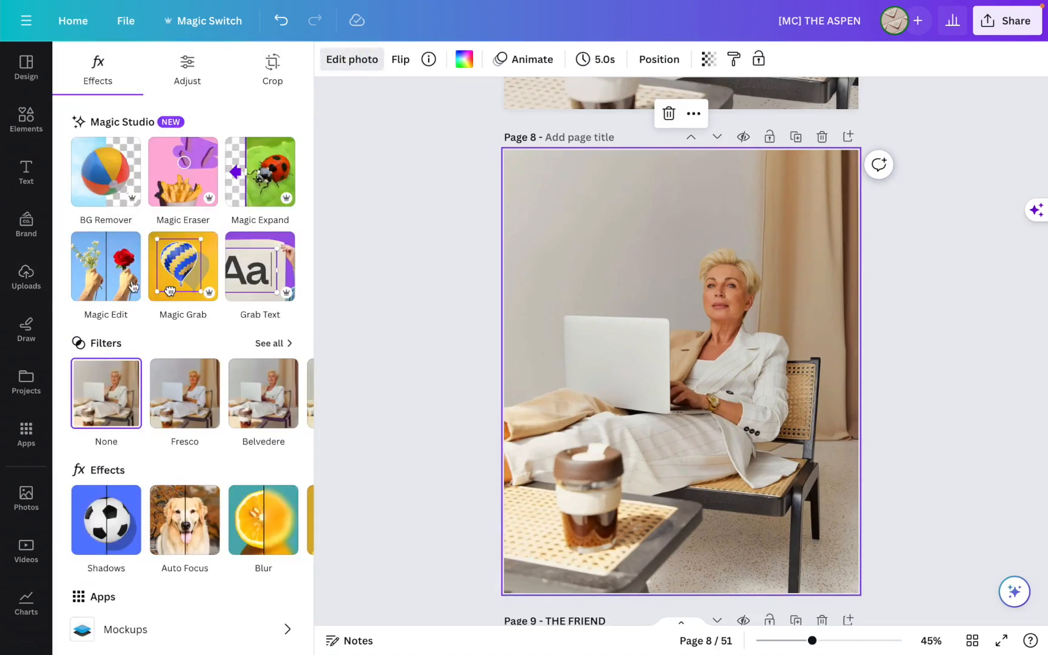
{"action": "left_click", "coordinate": [190, 268]}
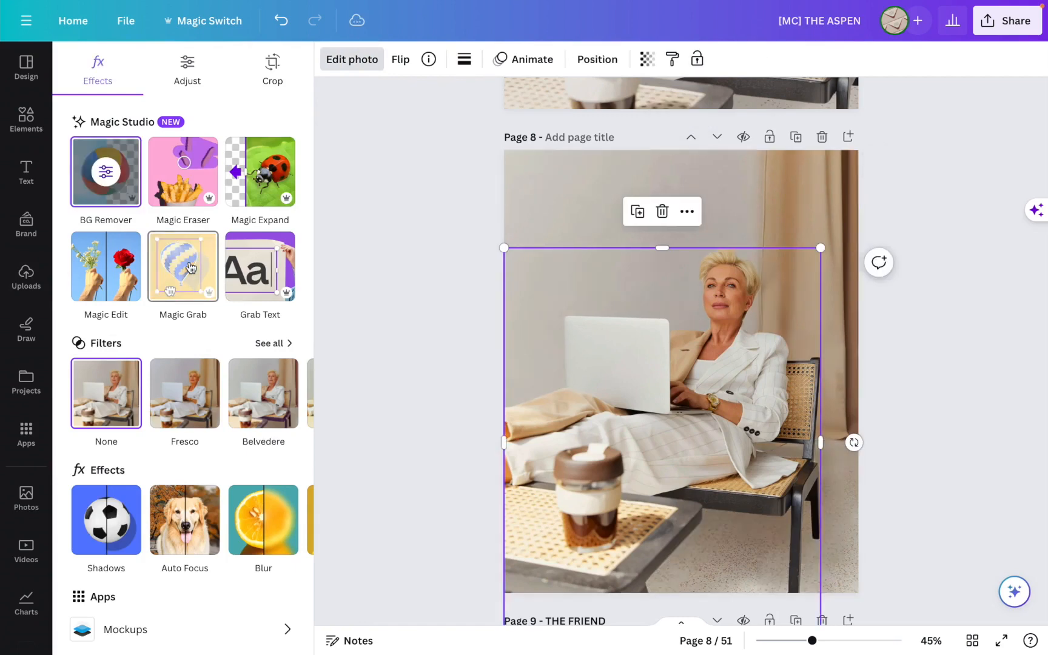
{"action": "left_click_drag", "start_coordinate": [591, 355], "coordinate": [660, 325]}
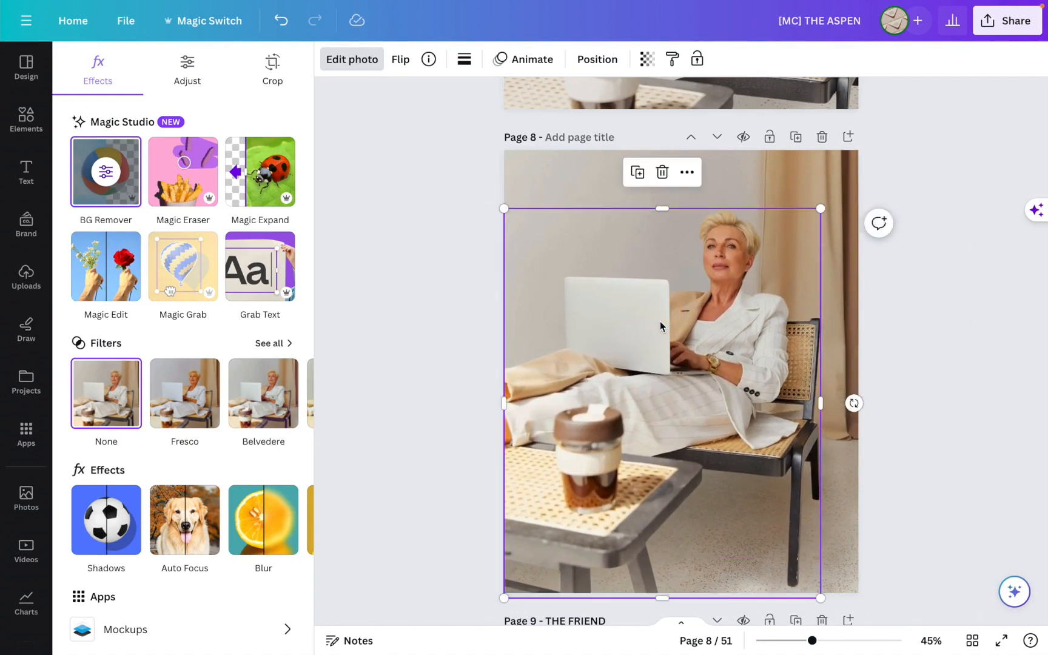
{"action": "scroll", "coordinate": [660, 321], "scroll_direction": "up", "scroll_amount": 3}
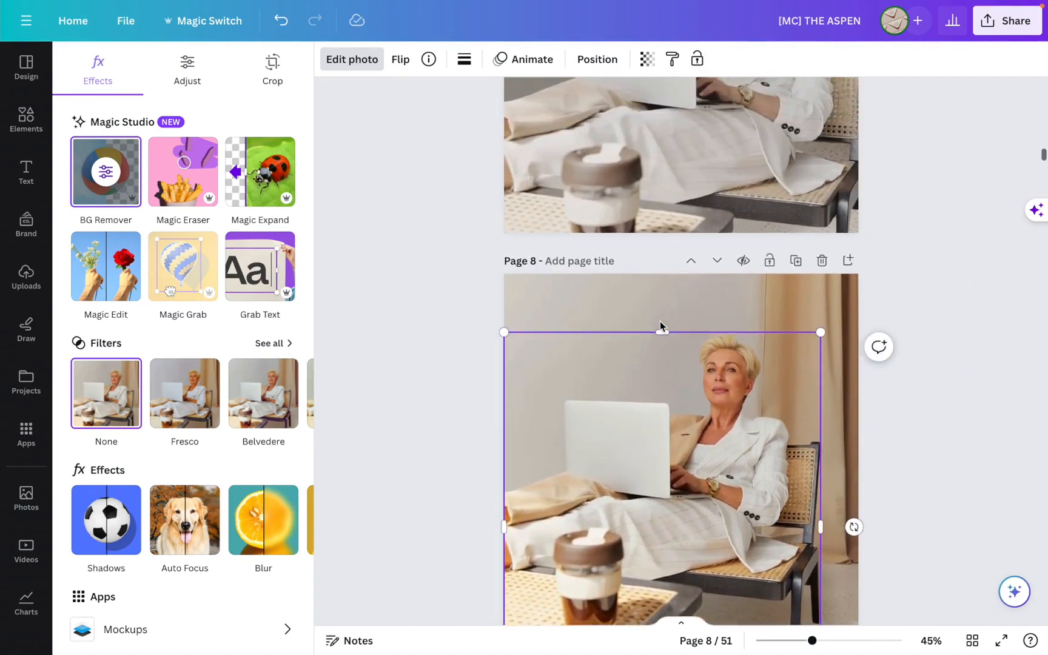
{"action": "scroll", "coordinate": [660, 321], "scroll_direction": "down", "scroll_amount": 1}
{"action": "left_click", "coordinate": [465, 358]}
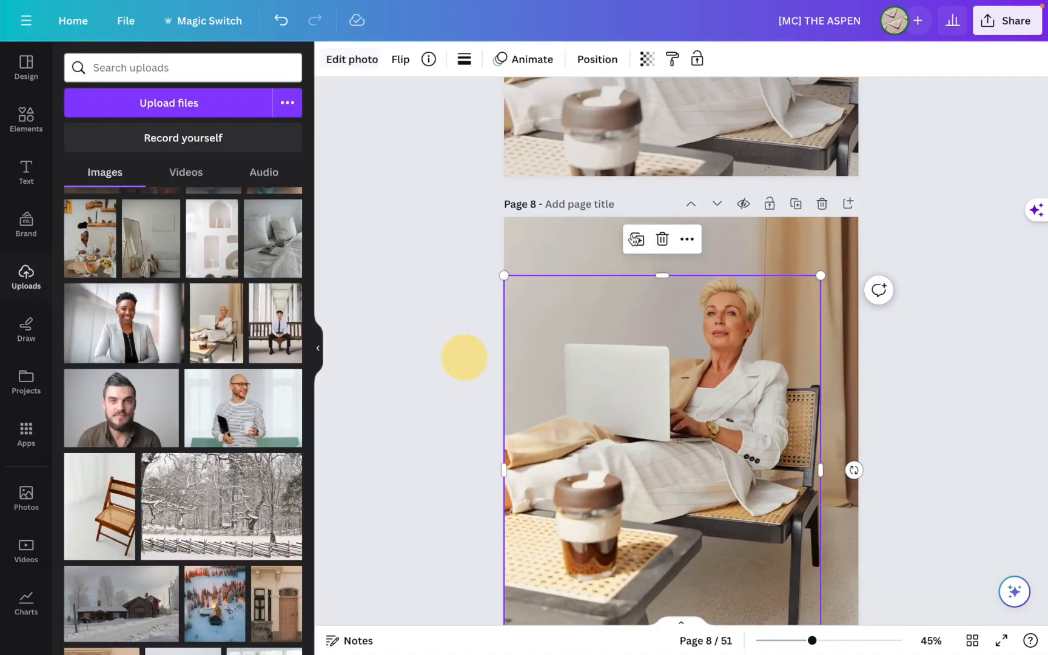
Add an uppercase heading reading "Hi, I'm" plus the woman's first name on page 8, enlarged to size 91.1 above her head.
{"action": "left_click", "coordinate": [591, 254]}
{"action": "key", "text": "t"}
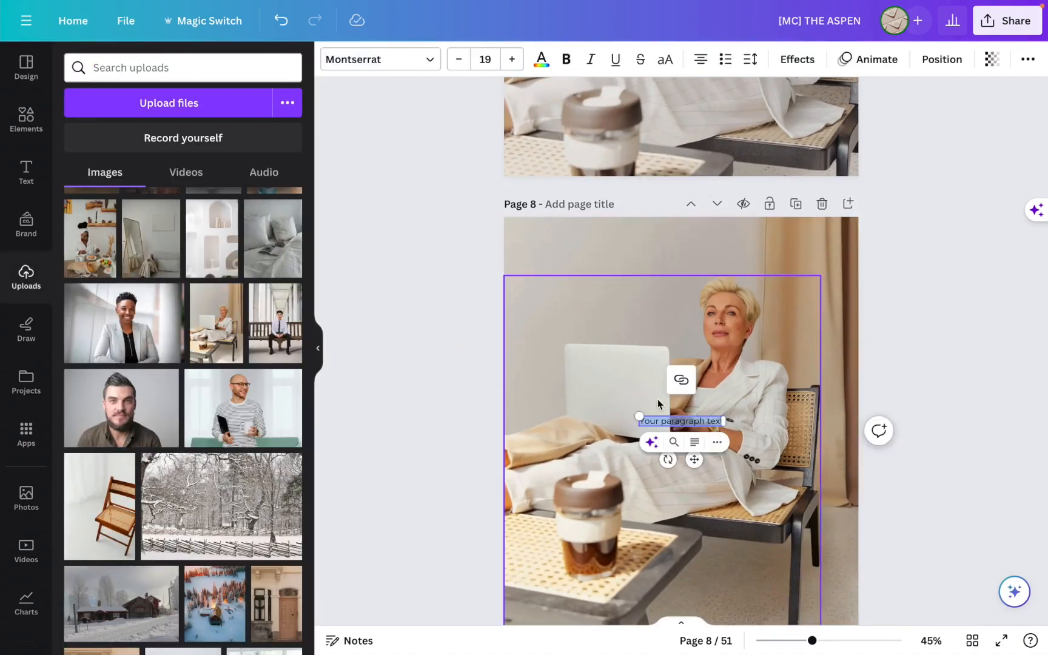
{"action": "left_click_drag", "start_coordinate": [638, 415], "coordinate": [549, 353]}
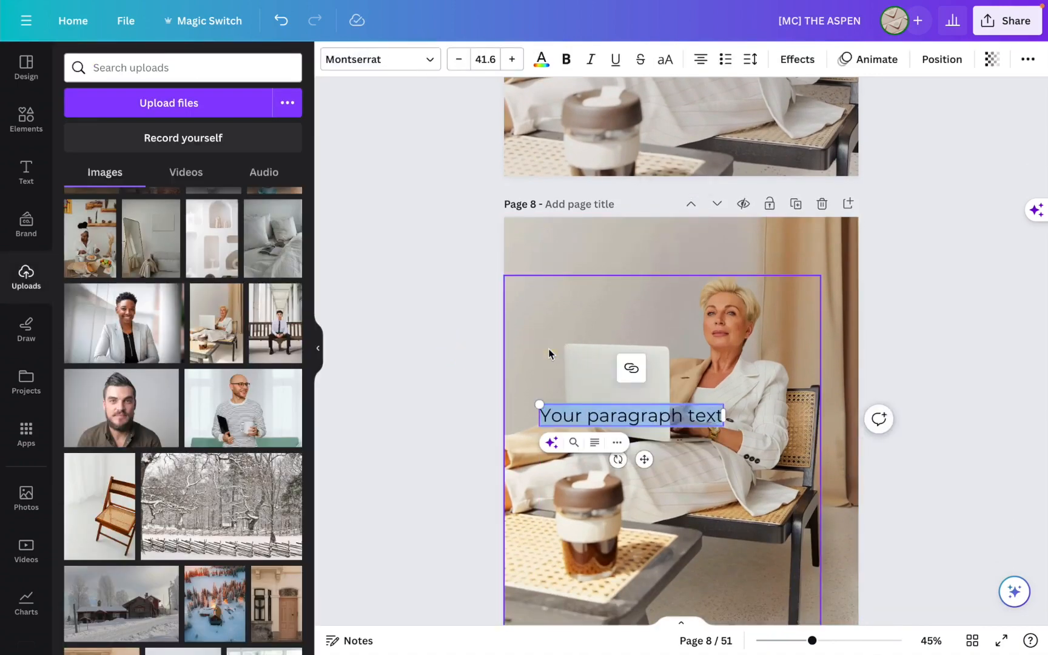
{"action": "type", "text": "HI"}
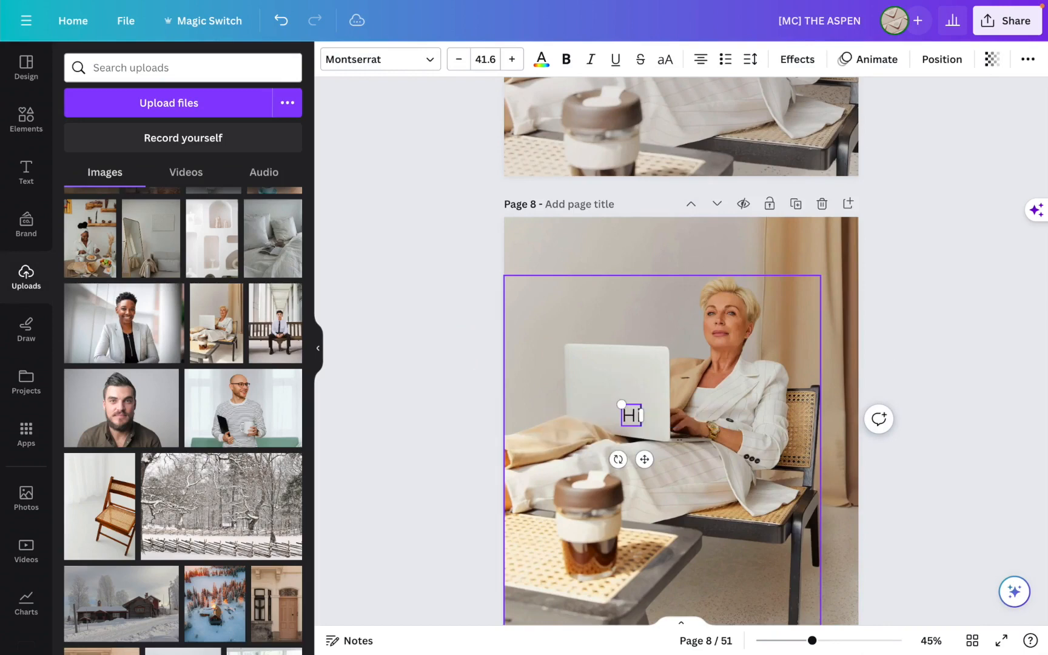
{"action": "type", "text": ", I'm S"}
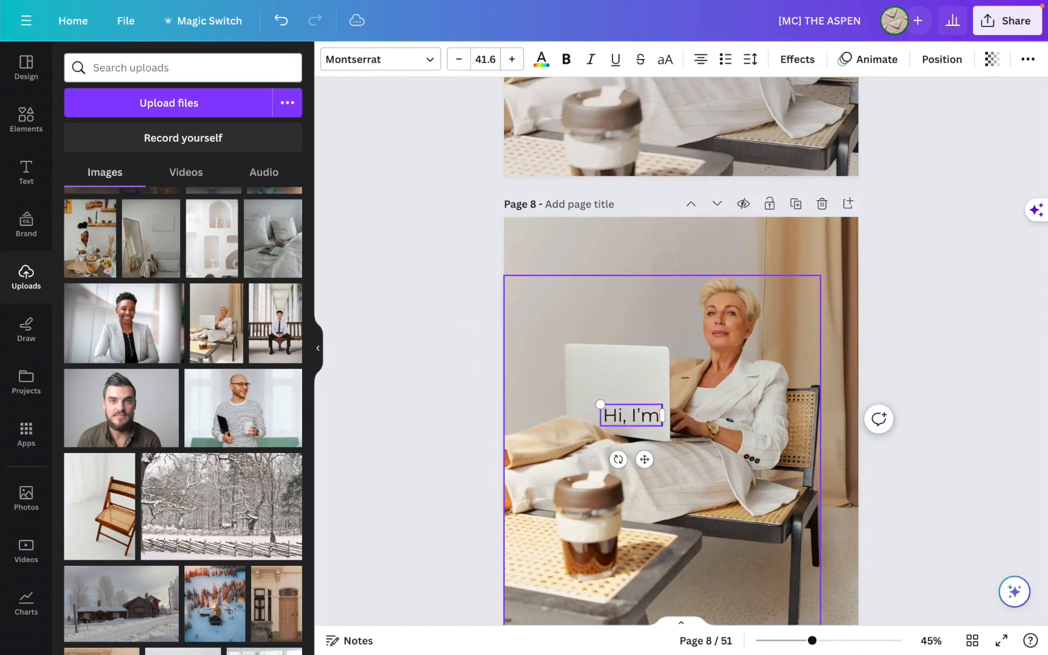
{"action": "type", "text": "arah"}
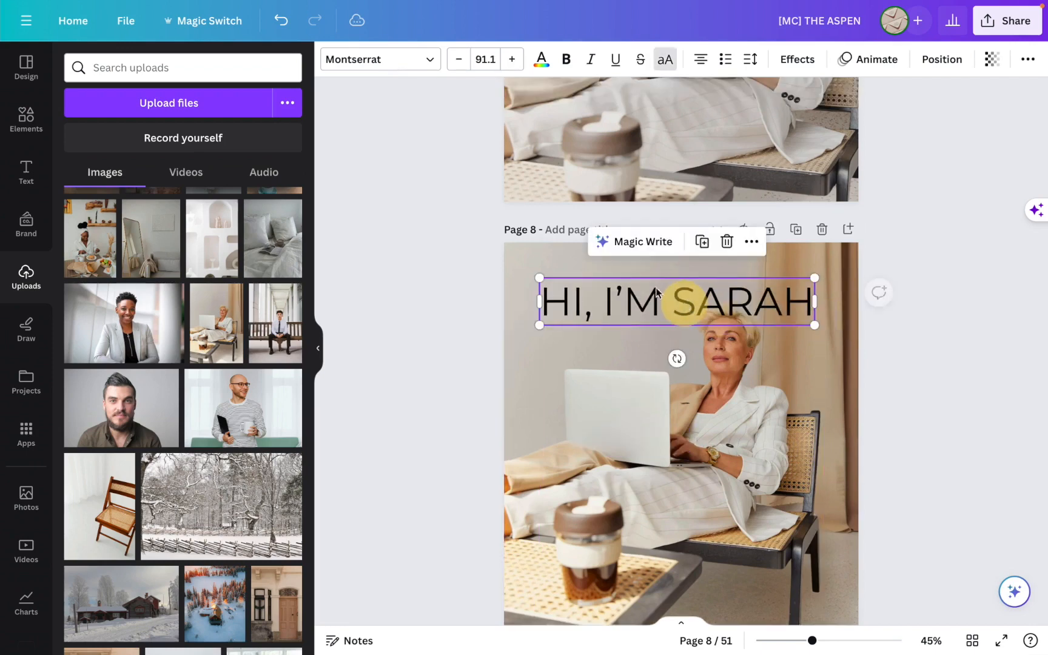
Format the page 8 heading in bold Artegra Sans Extended with the light grey document color.
{"action": "left_click", "coordinate": [376, 60]}
{"action": "left_click", "coordinate": [167, 234]}
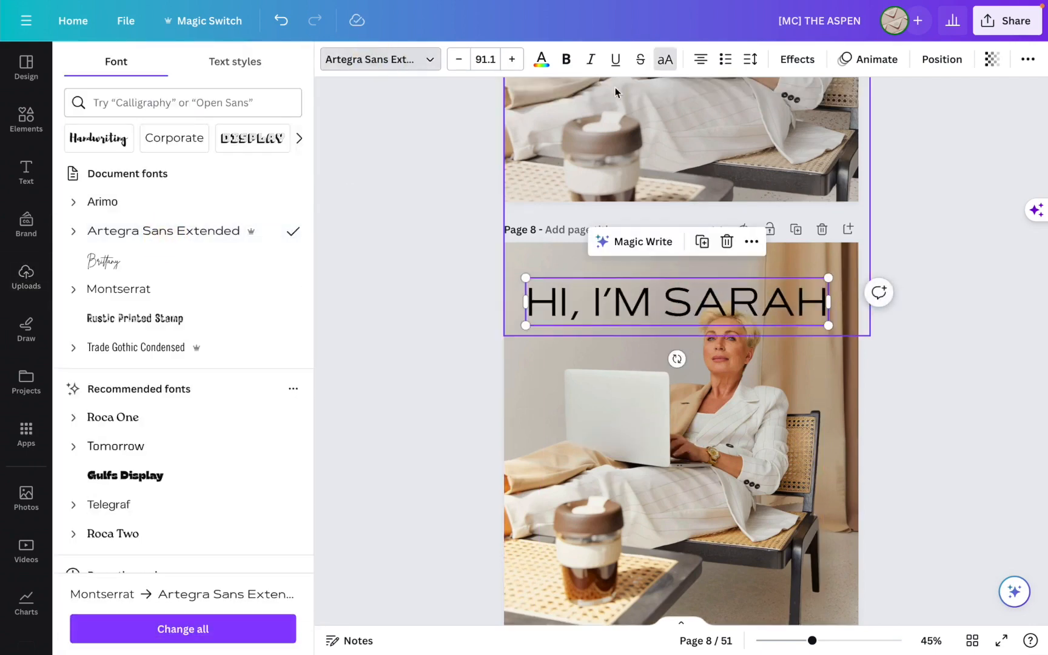
{"action": "left_click", "coordinate": [565, 60]}
{"action": "left_click", "coordinate": [534, 59]}
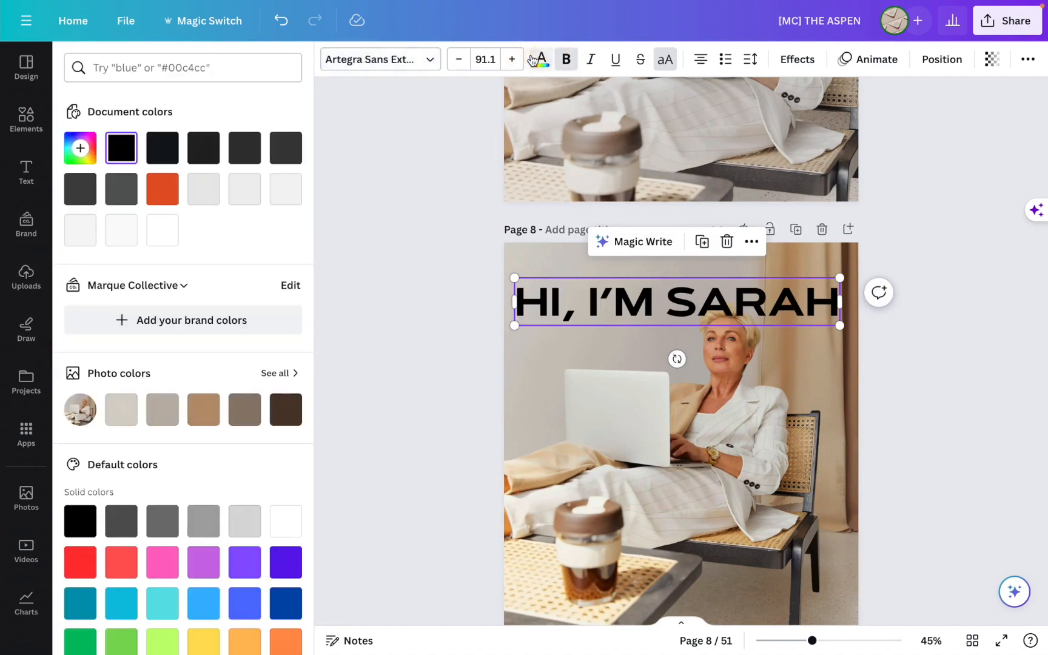
{"action": "left_click", "coordinate": [204, 189]}
Wrap the heading onto two lines spanning the page width at size 139, with line spacing 1.04.
{"action": "left_click_drag", "start_coordinate": [521, 280], "coordinate": [561, 287]}
{"action": "left_click_drag", "start_coordinate": [879, 311], "coordinate": [787, 311]}
{"action": "left_click_drag", "start_coordinate": [554, 287], "coordinate": [501, 280]}
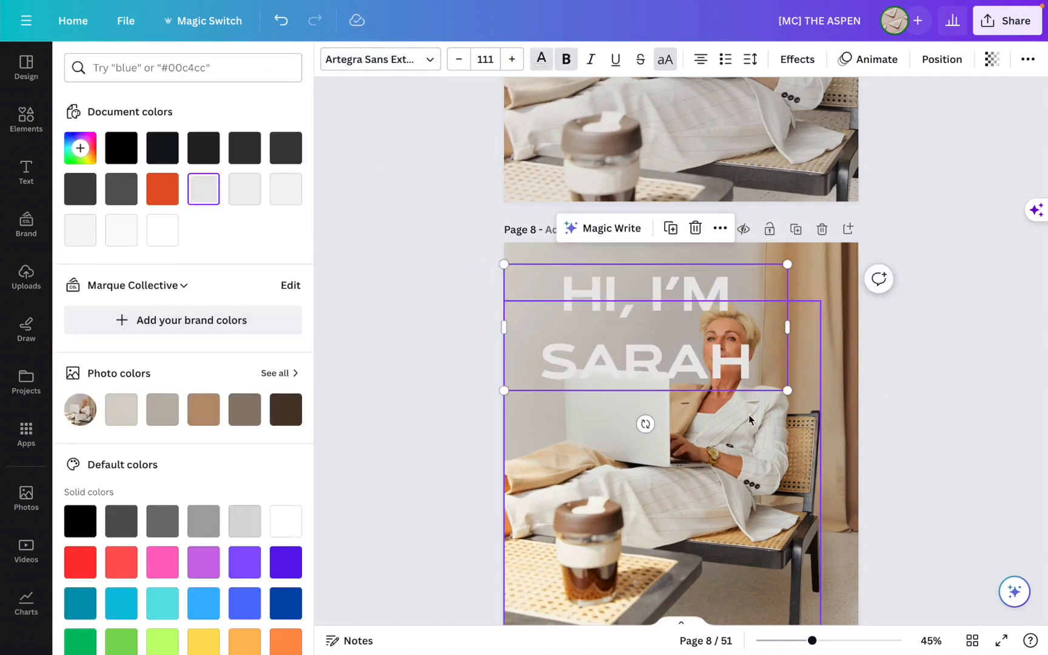
{"action": "left_click_drag", "start_coordinate": [788, 391], "coordinate": [858, 421]}
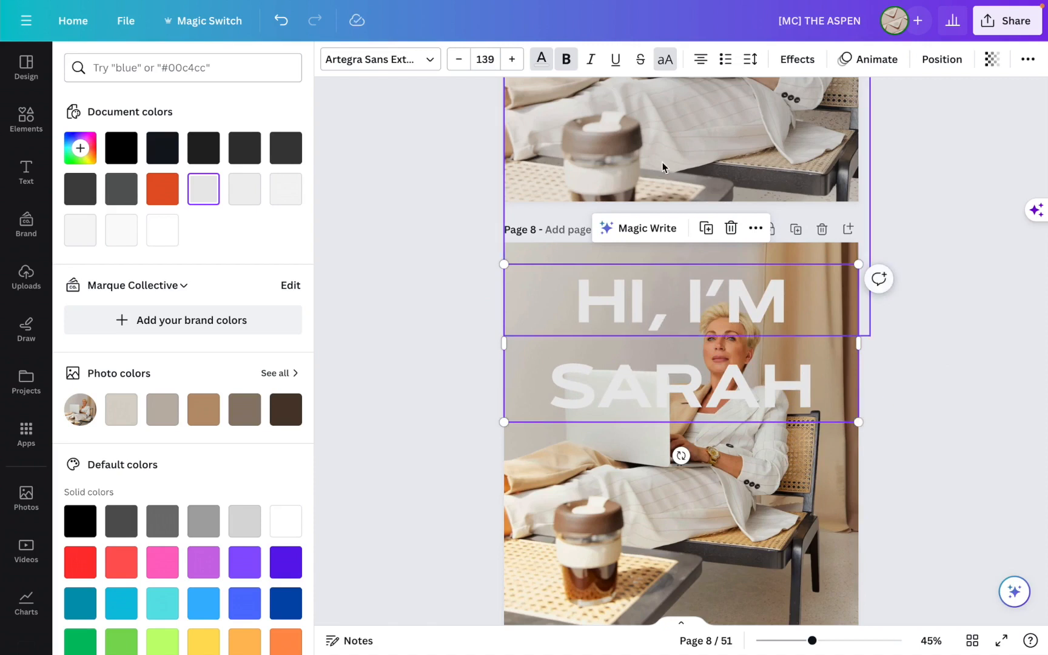
{"action": "left_click", "coordinate": [750, 59]}
{"action": "left_click_drag", "start_coordinate": [828, 158], "coordinate": [796, 159]}
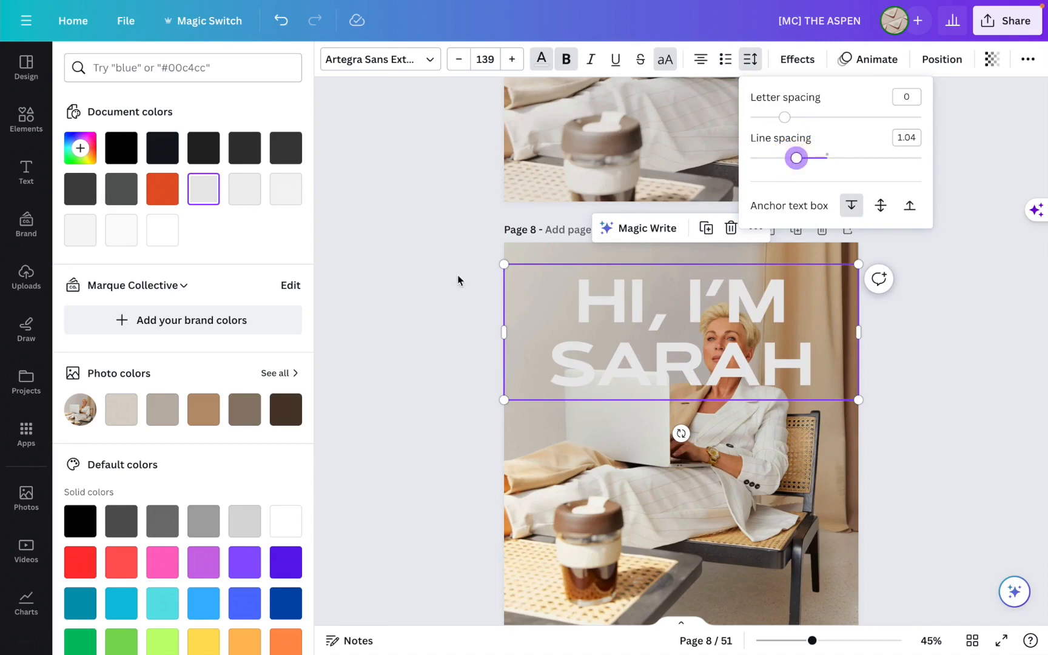
{"action": "left_click", "coordinate": [434, 288]}
{"action": "left_click", "coordinate": [434, 288]}
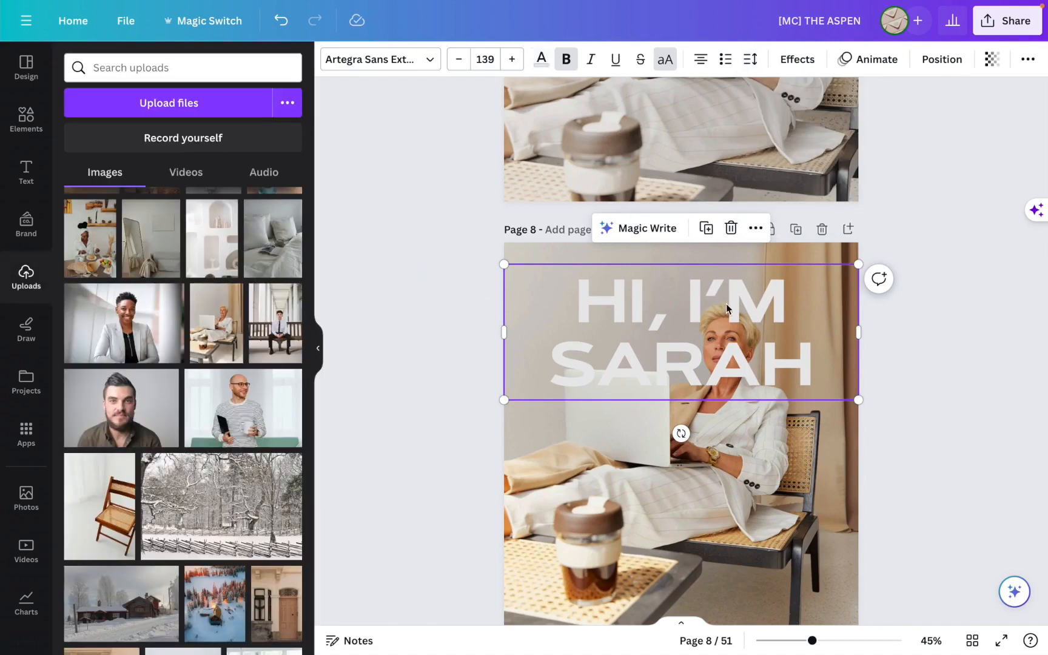
Send the heading one layer backward, behind the woman's cutout, and nudge it slightly upward.
{"action": "left_click", "coordinate": [476, 464]}
{"action": "left_click", "coordinate": [668, 308]}
{"action": "right_click", "coordinate": [670, 313]}
{"action": "mouse_move", "coordinate": [701, 371]}
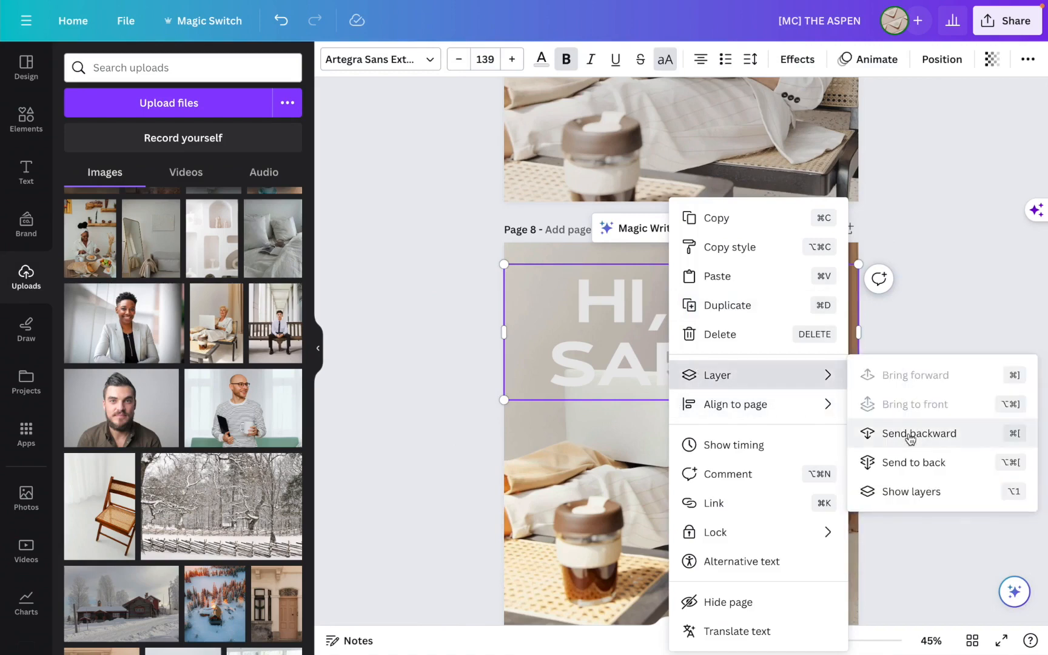
{"action": "left_click", "coordinate": [1013, 445]}
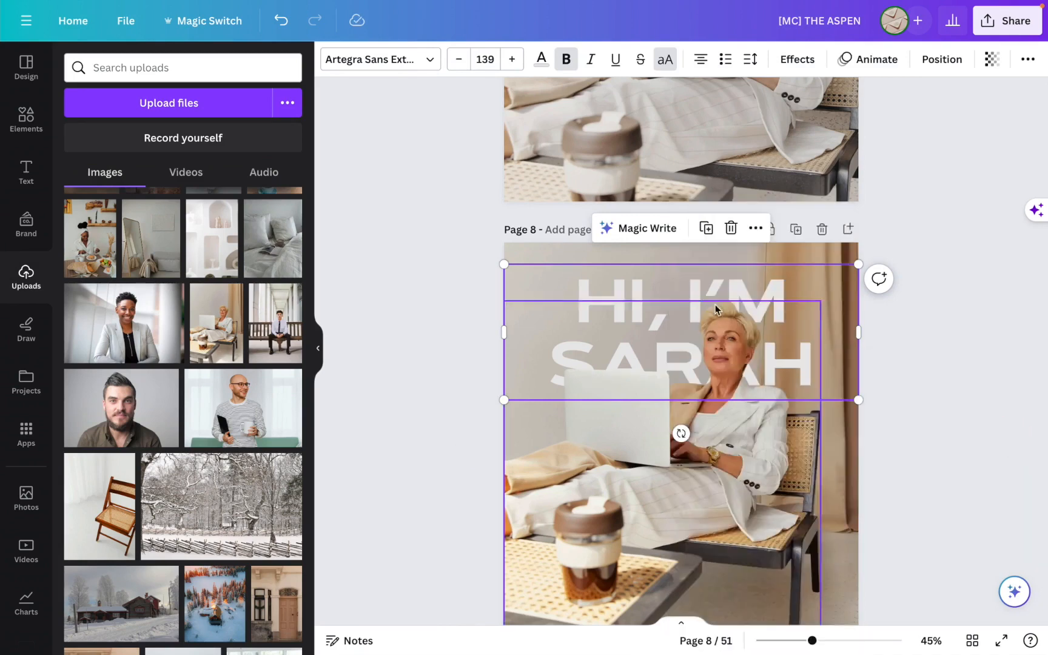
{"action": "left_click_drag", "start_coordinate": [628, 277], "coordinate": [628, 273]}
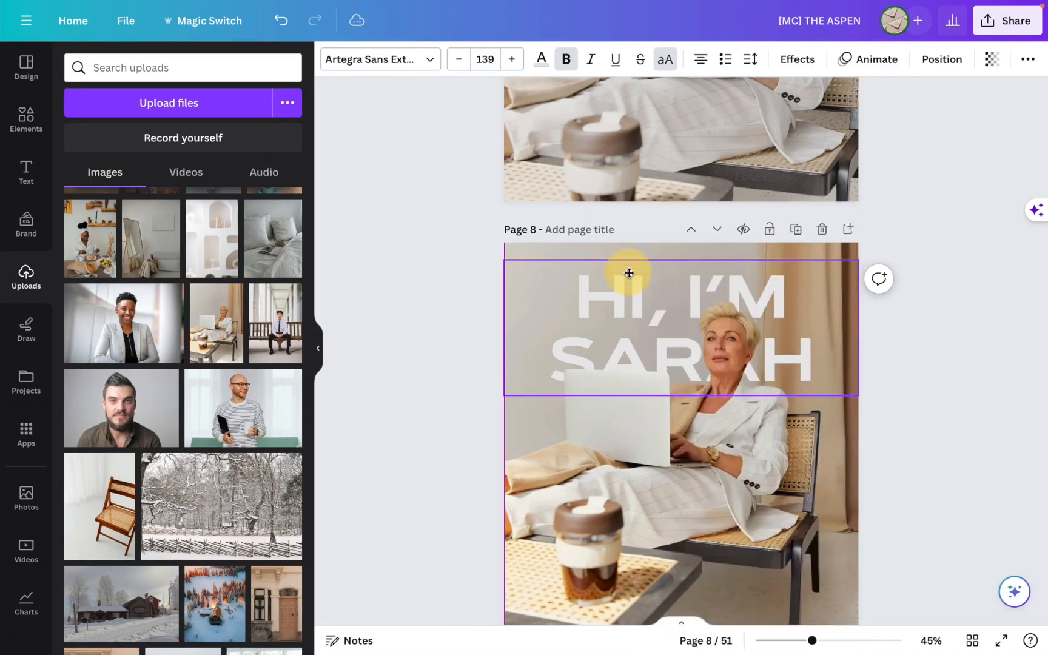
{"action": "left_click", "coordinate": [467, 331]}
{"action": "scroll", "coordinate": [467, 393], "scroll_direction": "down", "scroll_amount": 1}
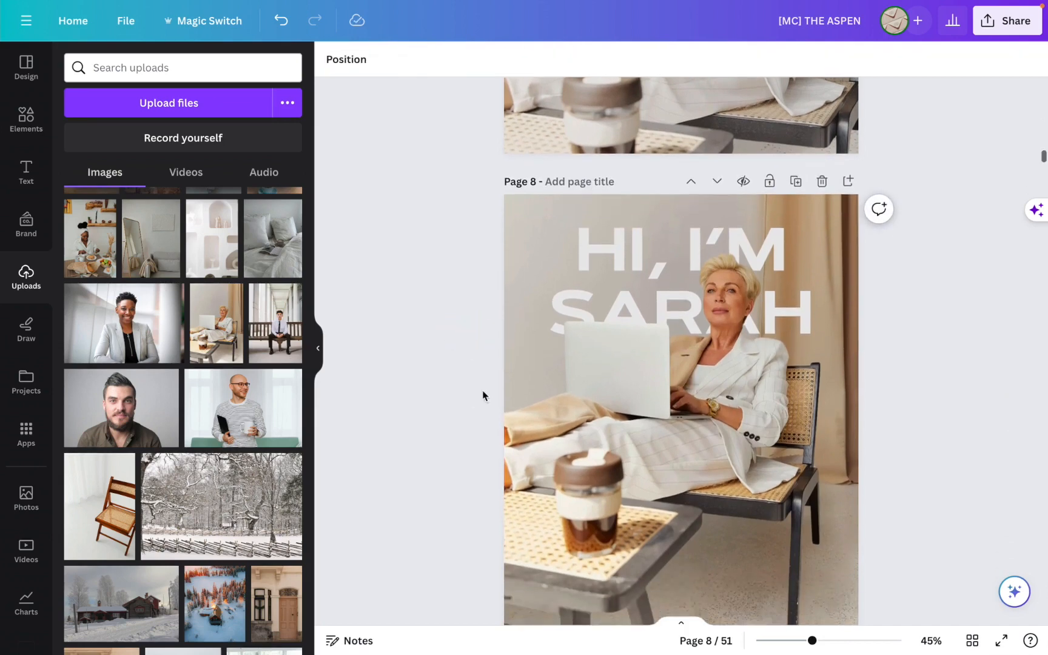
Move the woman's cutout slightly down and scale it down so her head overlaps less of the heading.
{"action": "left_click_drag", "start_coordinate": [659, 412], "coordinate": [657, 431]}
{"action": "scroll", "coordinate": [655, 428], "scroll_direction": "down", "scroll_amount": 1}
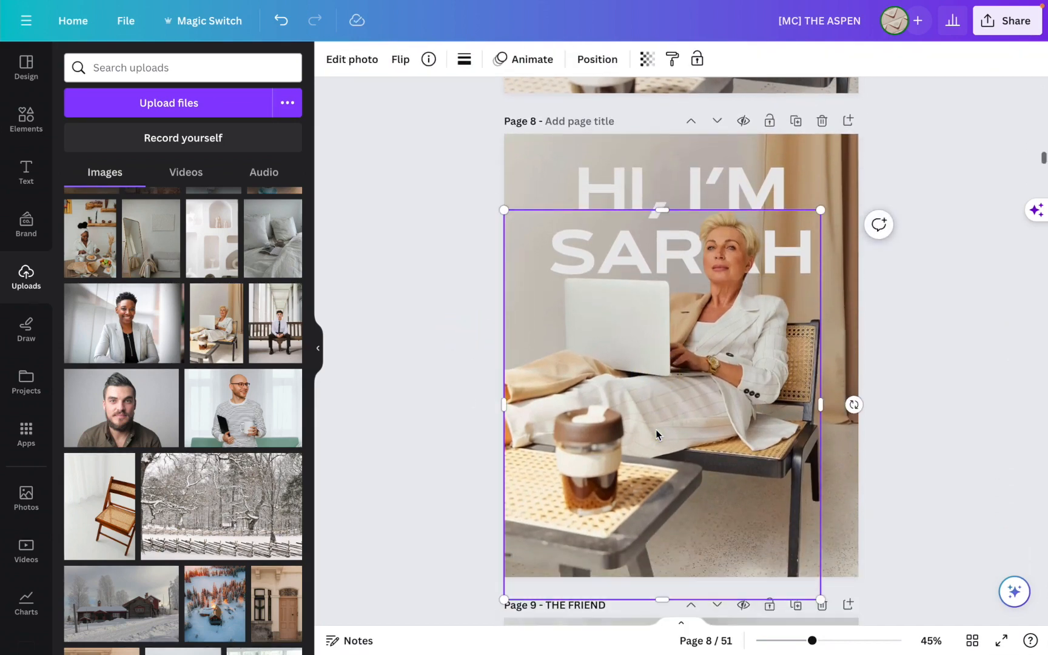
{"action": "left_click_drag", "start_coordinate": [820, 210], "coordinate": [792, 245]}
{"action": "mouse_move", "coordinate": [717, 292]}
{"action": "left_mouse_down"}
{"action": "mouse_move", "coordinate": [753, 286]}
{"action": "mouse_move", "coordinate": [718, 298]}
{"action": "left_mouse_up"}
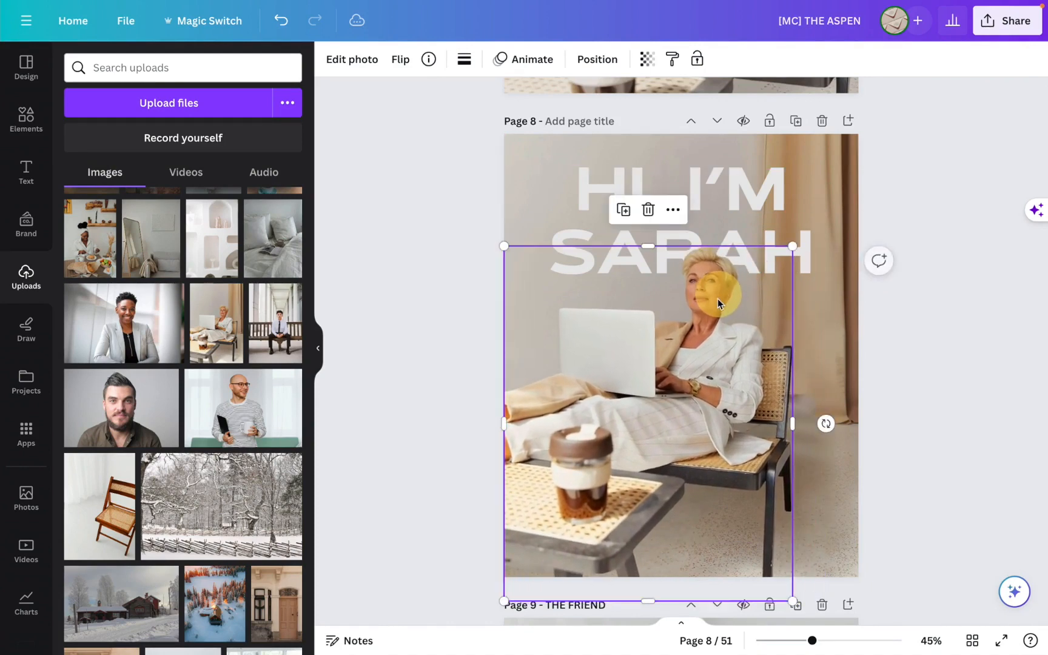
Enlarge and fine-tune the woman's cutout so it fills the page's lower part, with her head just overlapping the heading's second line.
{"action": "left_click", "coordinate": [712, 196]}
{"action": "left_click_drag", "start_coordinate": [679, 351], "coordinate": [698, 352]}
{"action": "left_click_drag", "start_coordinate": [521, 601], "coordinate": [496, 626]}
{"action": "left_click_drag", "start_coordinate": [551, 398], "coordinate": [549, 388]}
{"action": "scroll", "coordinate": [463, 382], "scroll_direction": "up", "scroll_amount": 1}
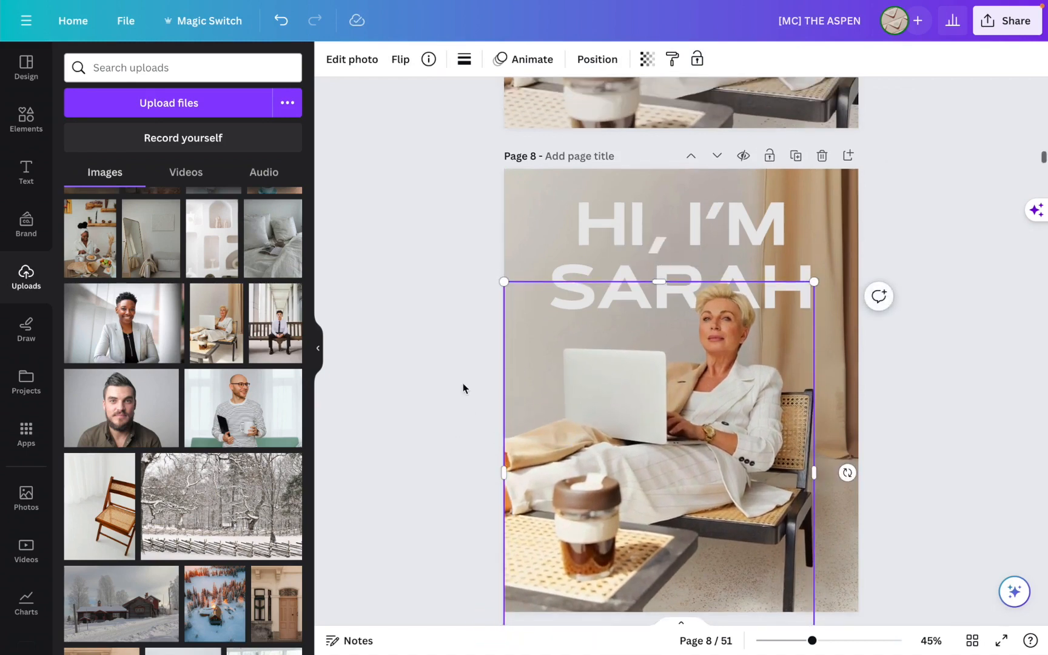
{"action": "left_click_drag", "start_coordinate": [814, 284], "coordinate": [814, 290]}
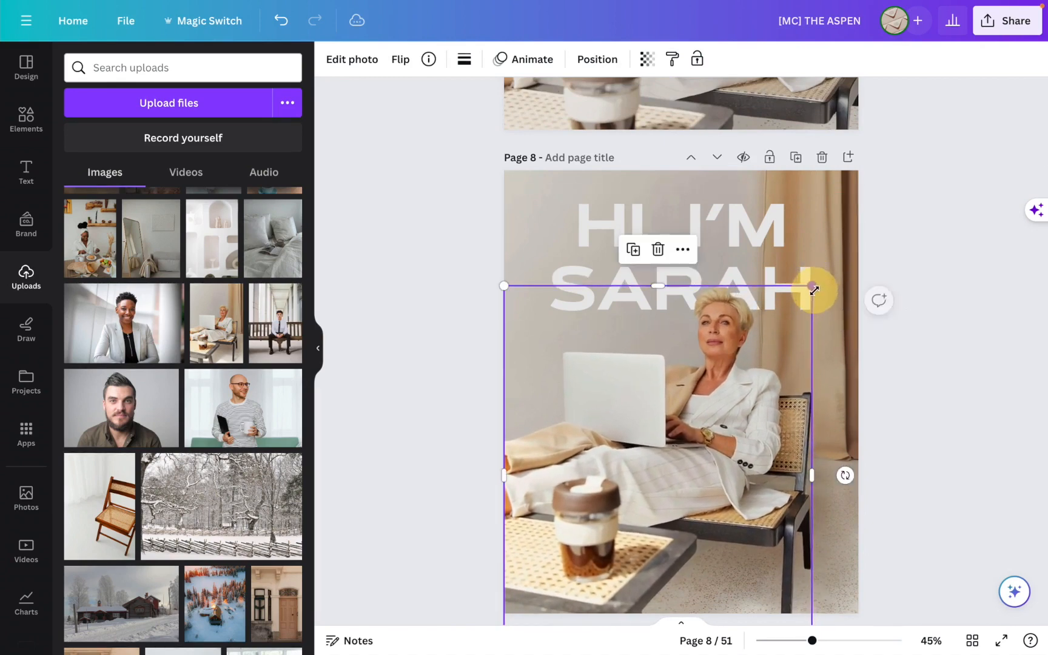
{"action": "left_click", "coordinate": [444, 395]}
Compare the new page 8 layout with the finished example on page 7.
{"action": "scroll", "coordinate": [467, 315], "scroll_direction": "up", "scroll_amount": 7}
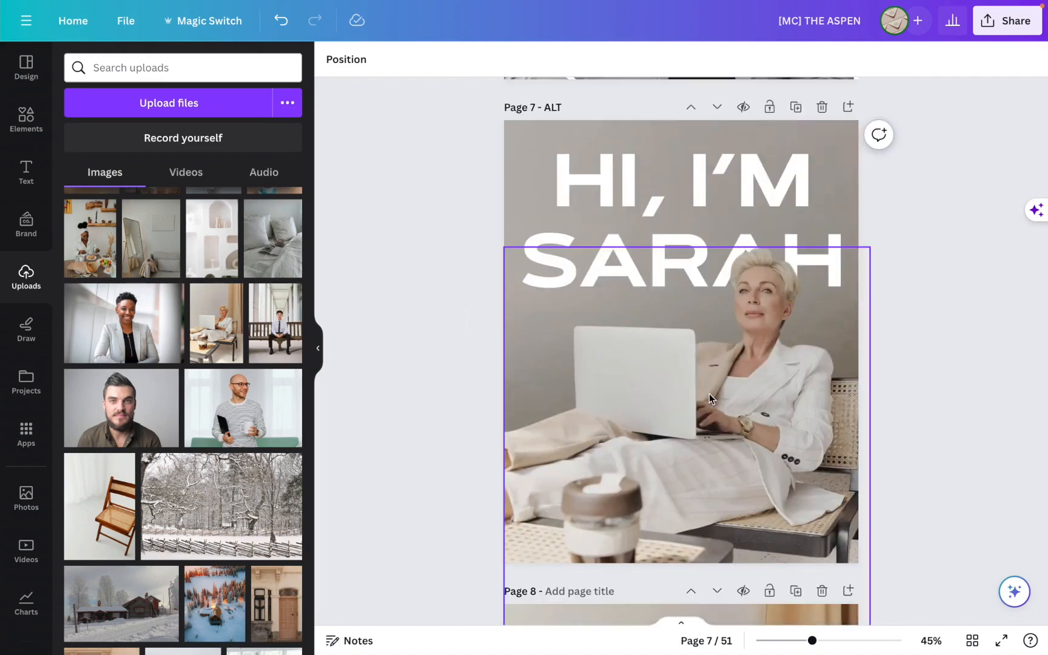
{"action": "scroll", "coordinate": [708, 393], "scroll_direction": "down", "scroll_amount": 7}
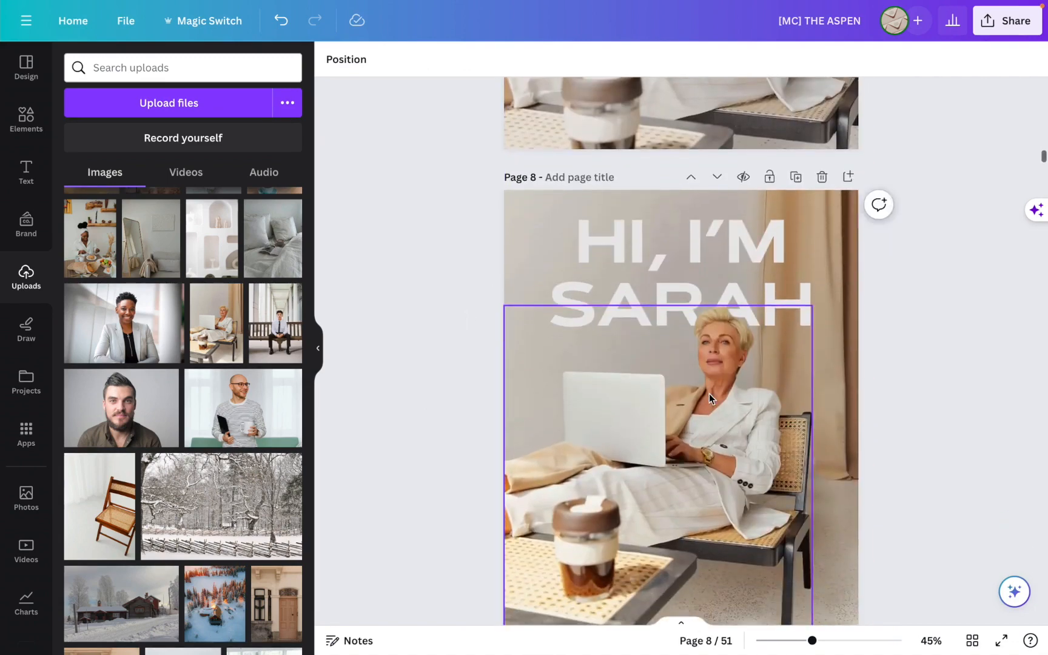
{"action": "scroll", "coordinate": [709, 394], "scroll_direction": "up", "scroll_amount": 7}
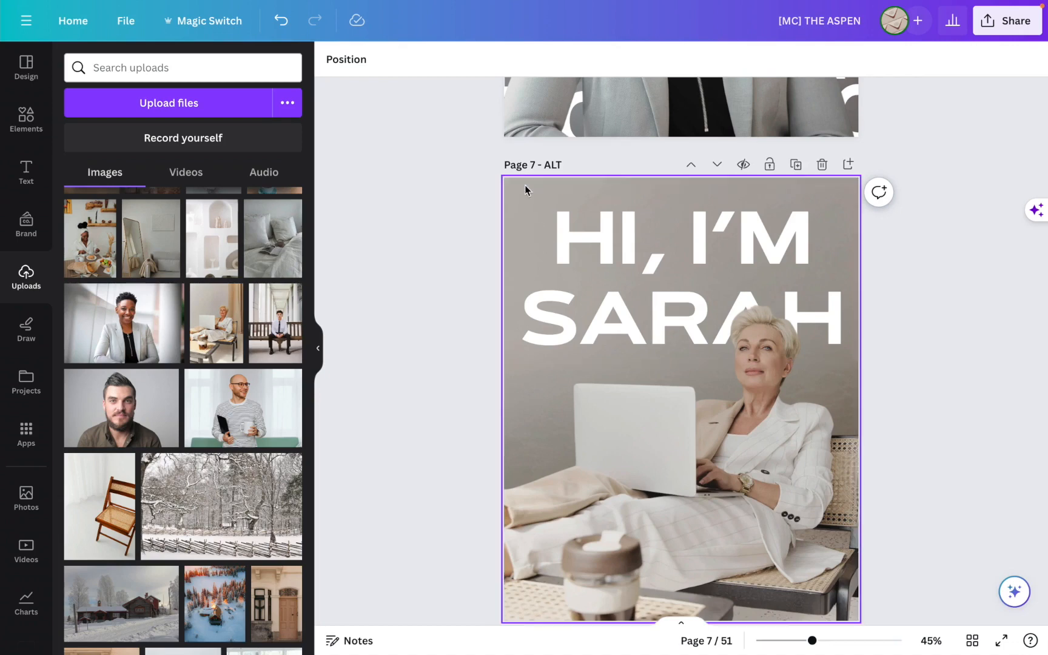
Apply the Nordic filter to the woman's cutout on page 8 after checking the tones of the example on page 7.
{"action": "scroll", "coordinate": [524, 185], "scroll_direction": "down", "scroll_amount": 8}
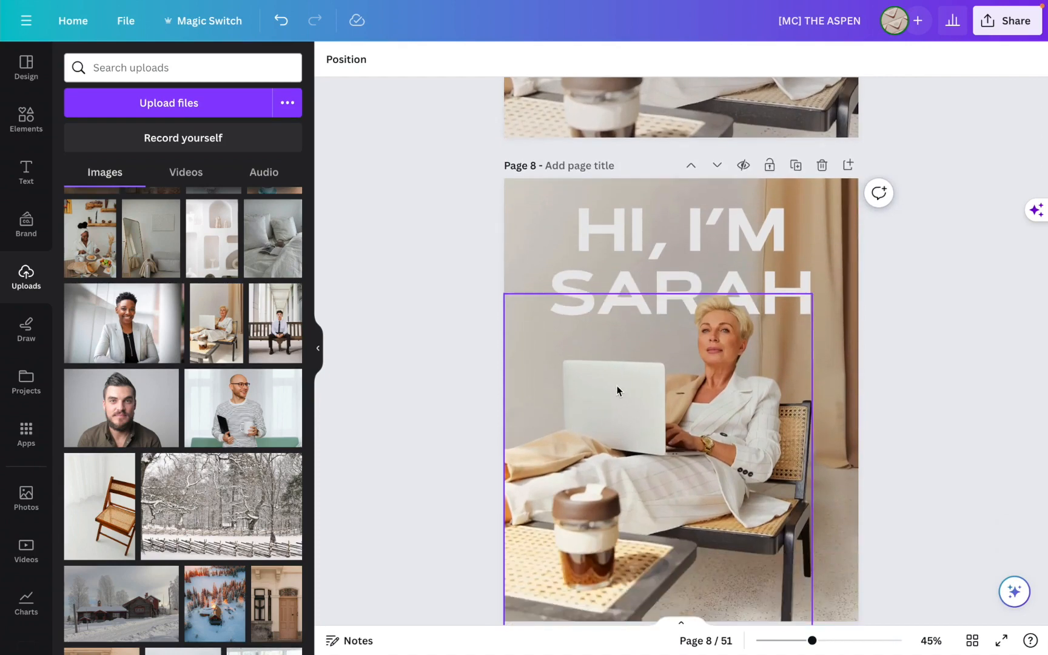
{"action": "scroll", "coordinate": [616, 389], "scroll_direction": "up", "scroll_amount": 7}
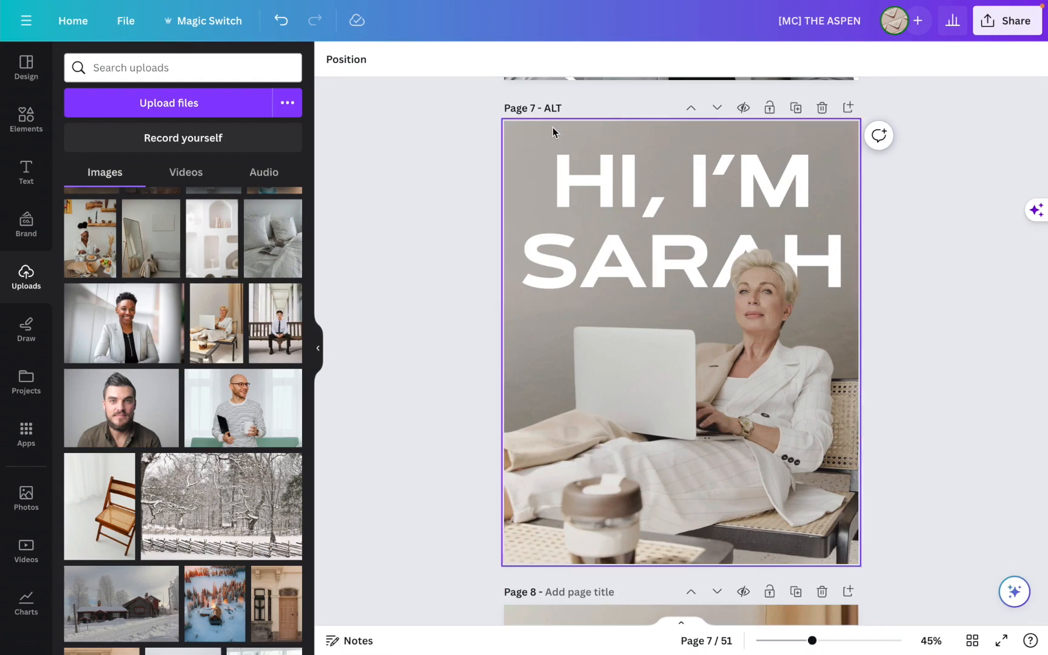
{"action": "scroll", "coordinate": [552, 127], "scroll_direction": "down", "scroll_amount": 10}
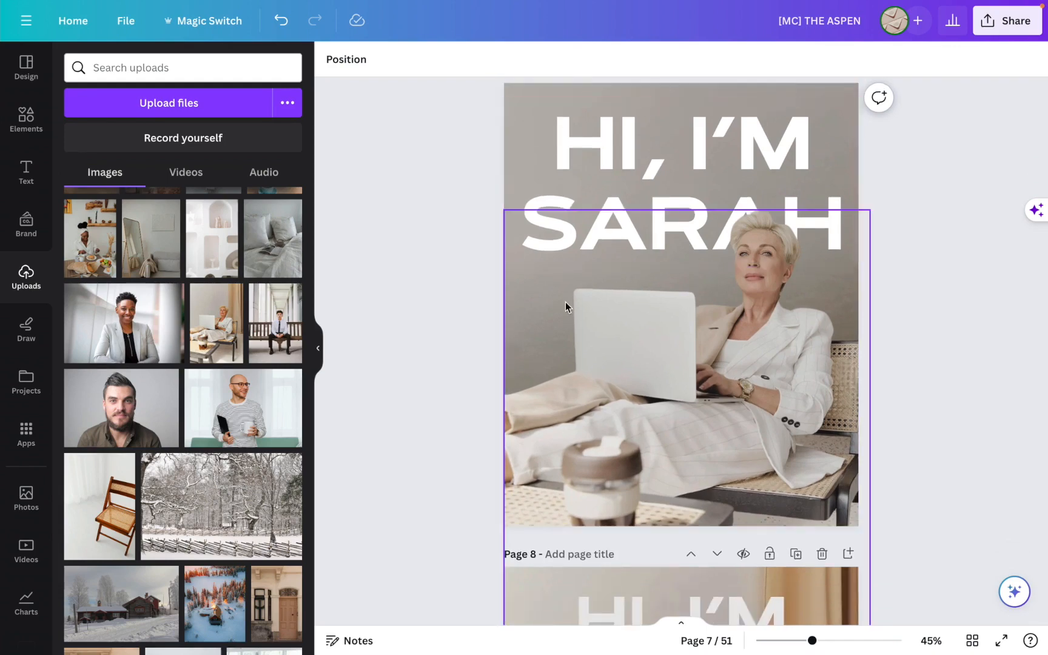
{"action": "left_click", "coordinate": [564, 313]}
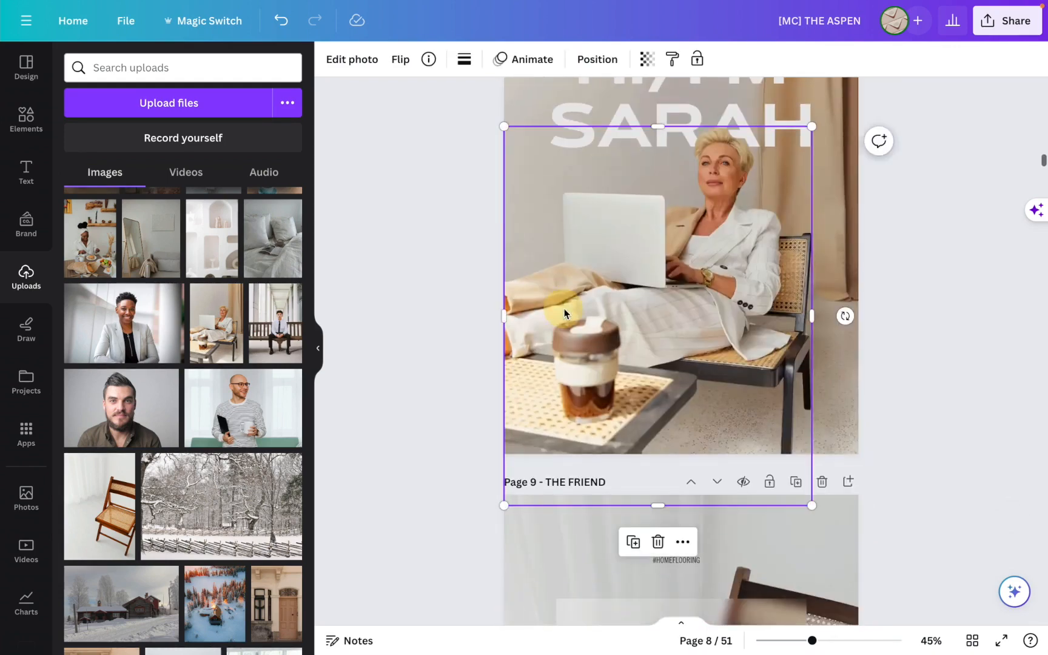
{"action": "left_click", "coordinate": [348, 59]}
{"action": "scroll", "coordinate": [139, 422], "scroll_direction": "right", "scroll_amount": 10}
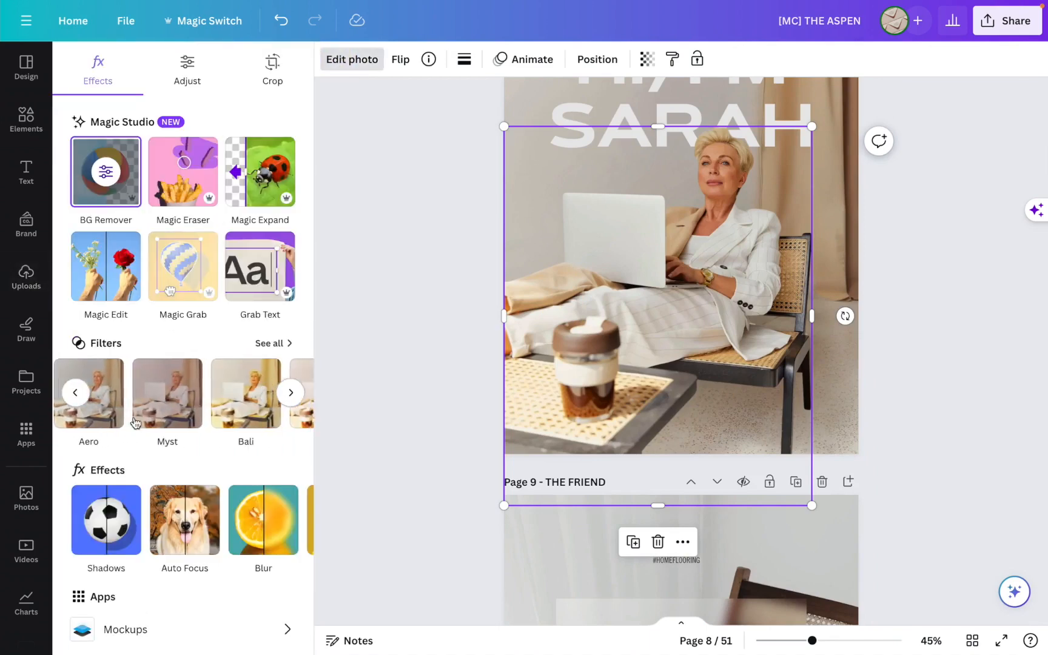
{"action": "scroll", "coordinate": [139, 423], "scroll_direction": "right", "scroll_amount": 10}
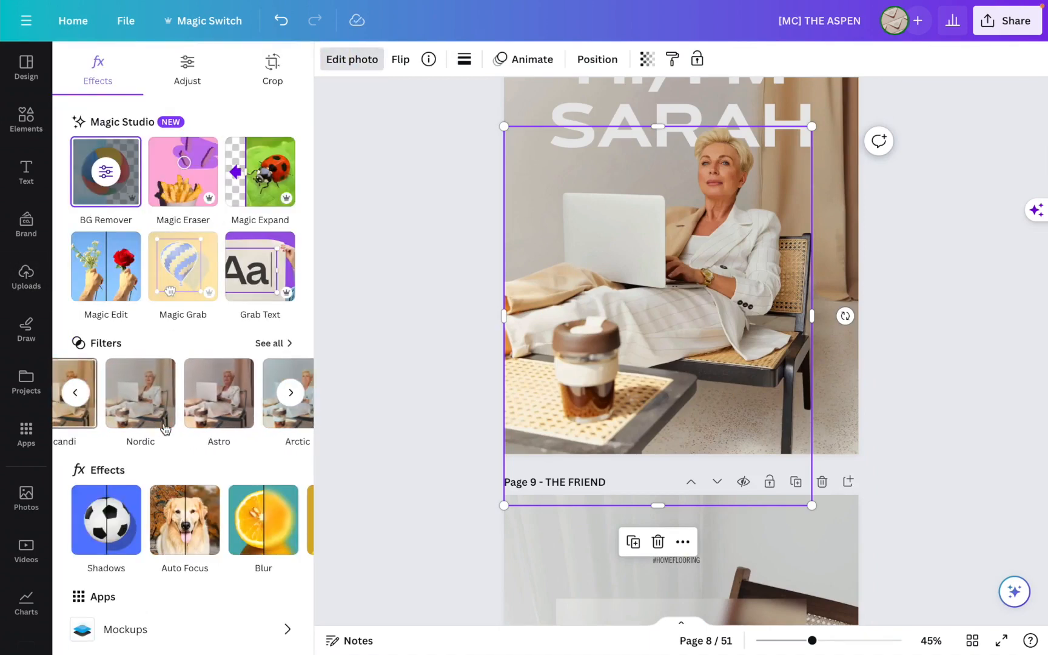
{"action": "left_click", "coordinate": [128, 410]}
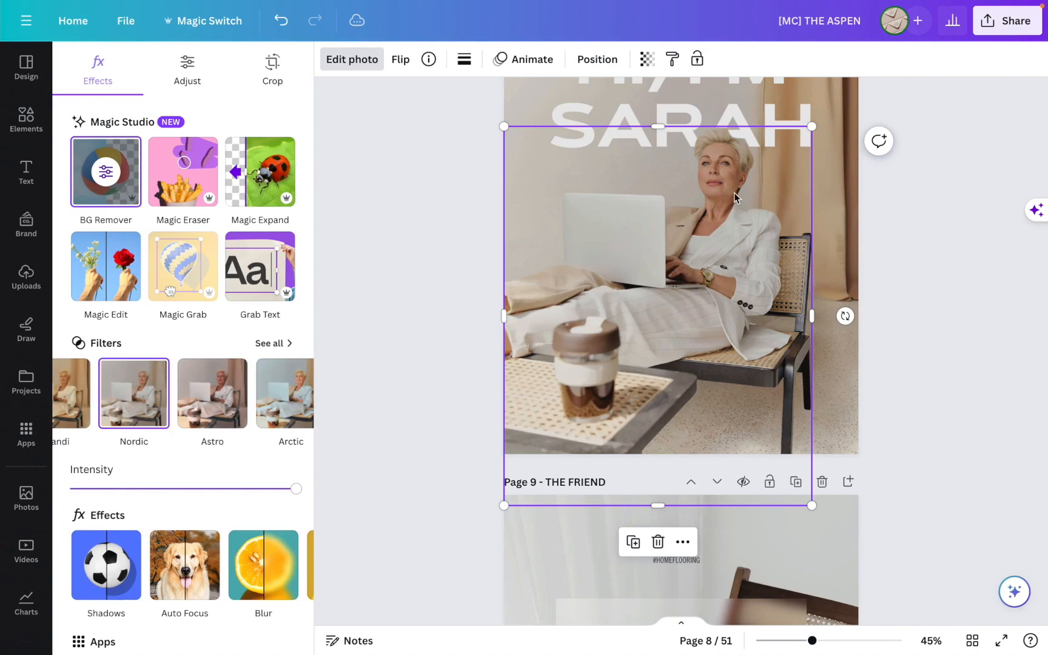
Apply the same Nordic filter to the background photo of page 8.
{"action": "scroll", "coordinate": [665, 234], "scroll_direction": "up", "scroll_amount": 2}
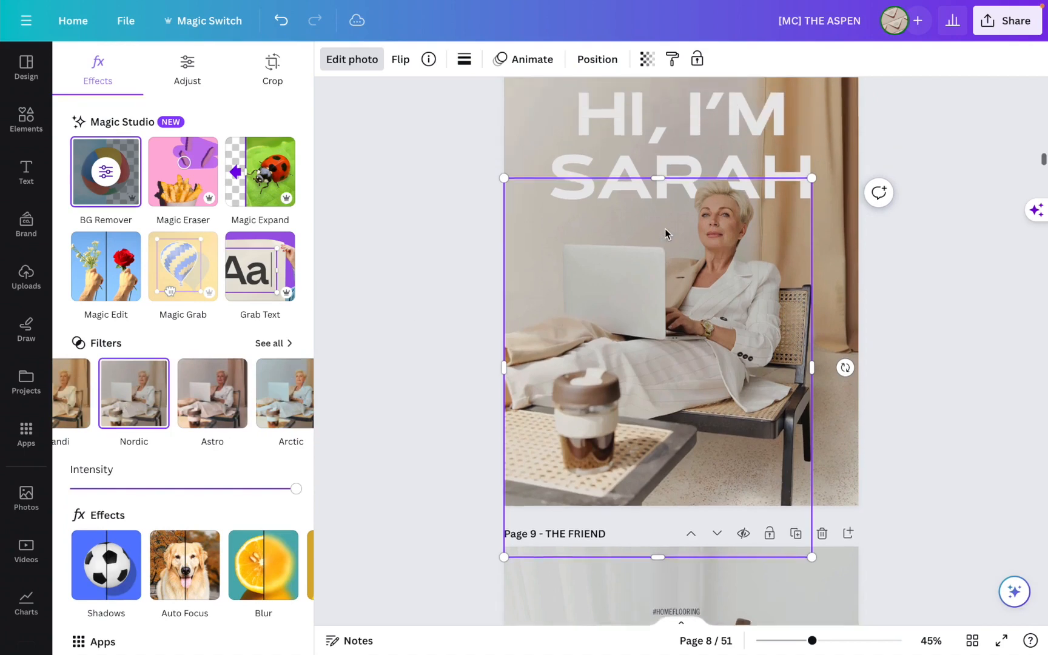
{"action": "left_click", "coordinate": [835, 136]}
{"action": "left_click", "coordinate": [856, 261]}
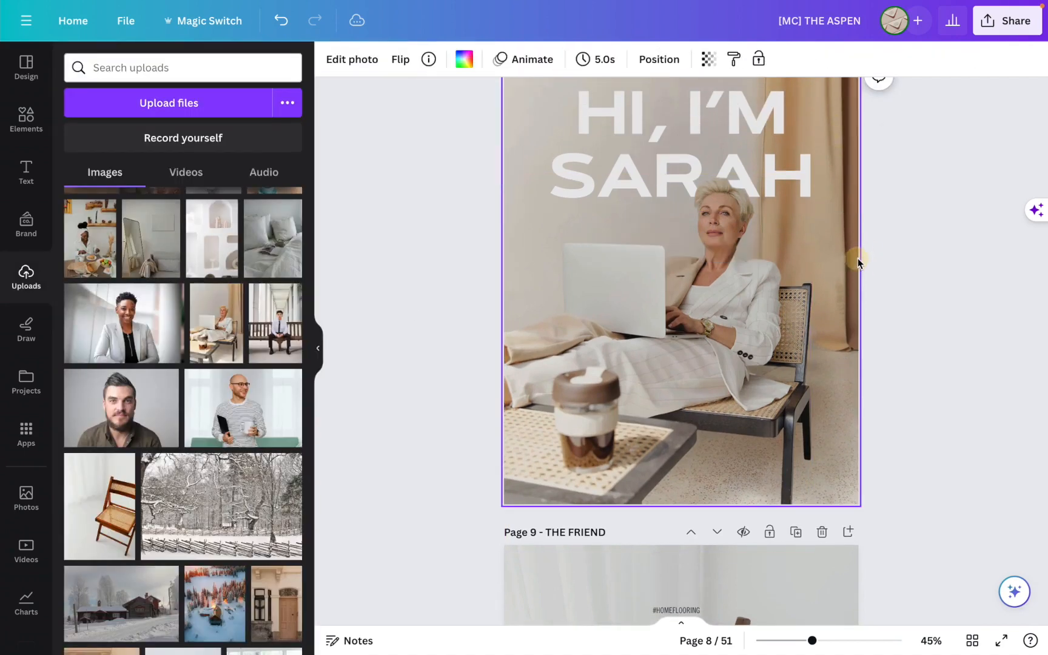
{"action": "left_click", "coordinate": [352, 59]}
{"action": "scroll", "coordinate": [266, 418], "scroll_direction": "right", "scroll_amount": 10}
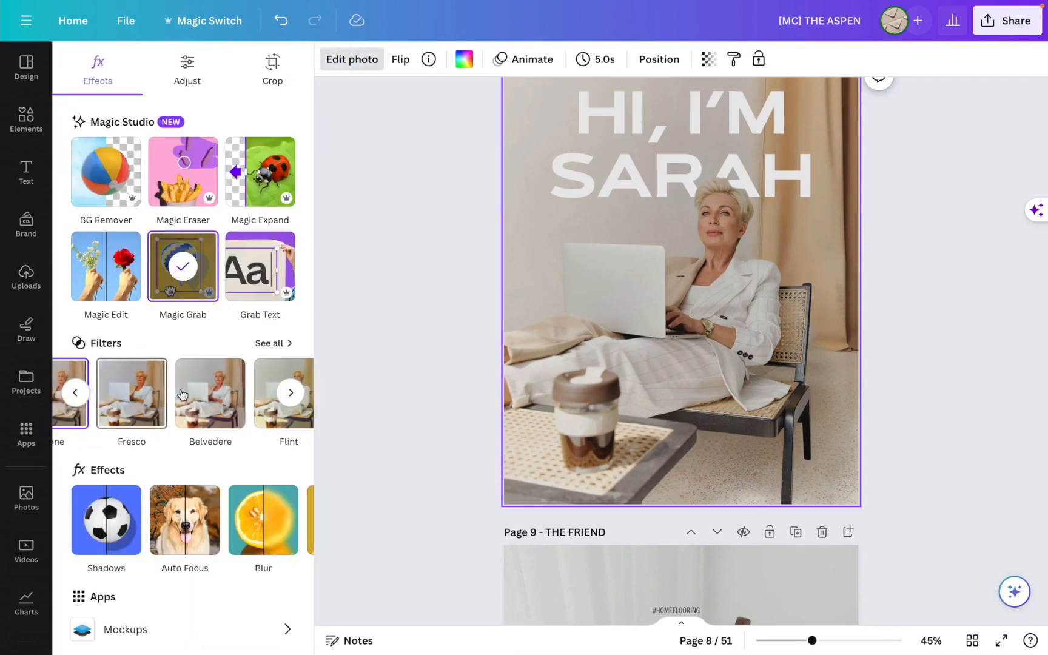
{"action": "scroll", "coordinate": [265, 418], "scroll_direction": "right", "scroll_amount": 5}
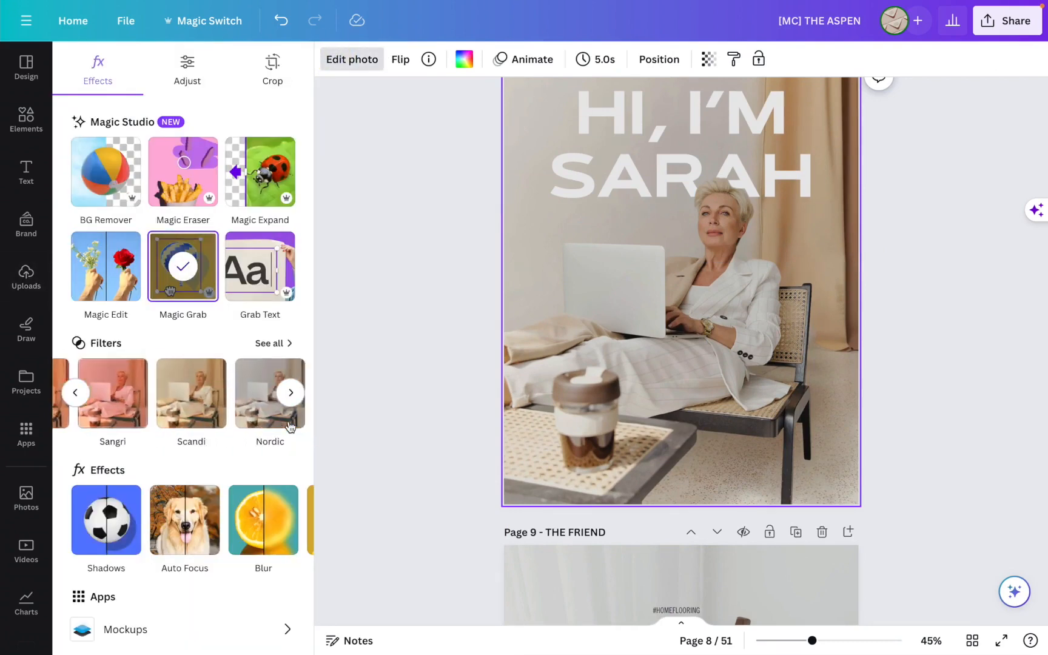
{"action": "left_click", "coordinate": [213, 431]}
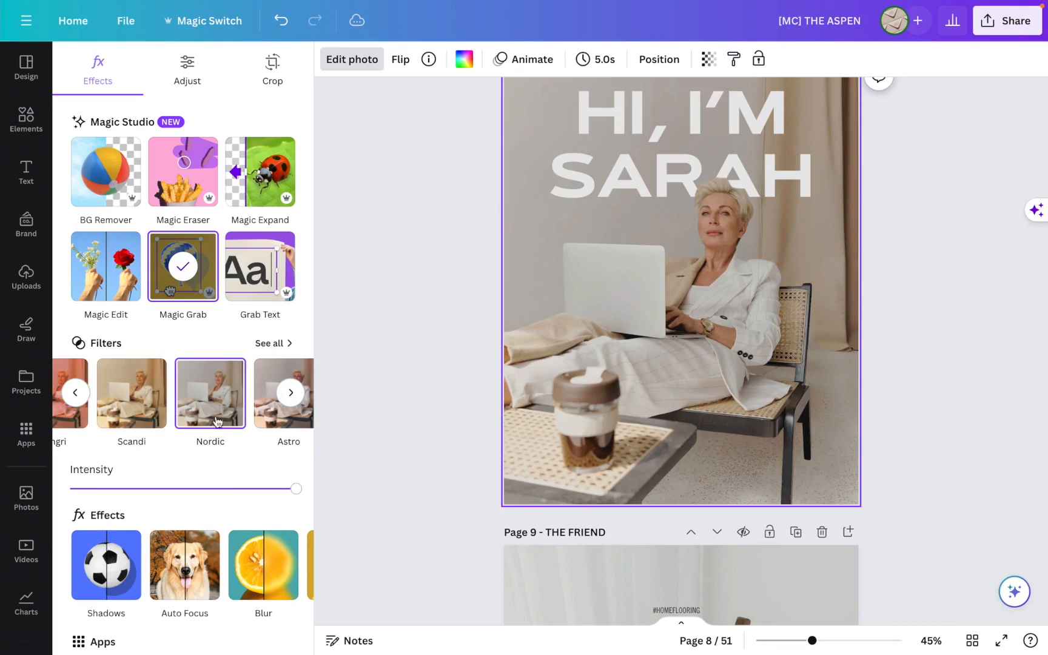
{"action": "left_click", "coordinate": [444, 374]}
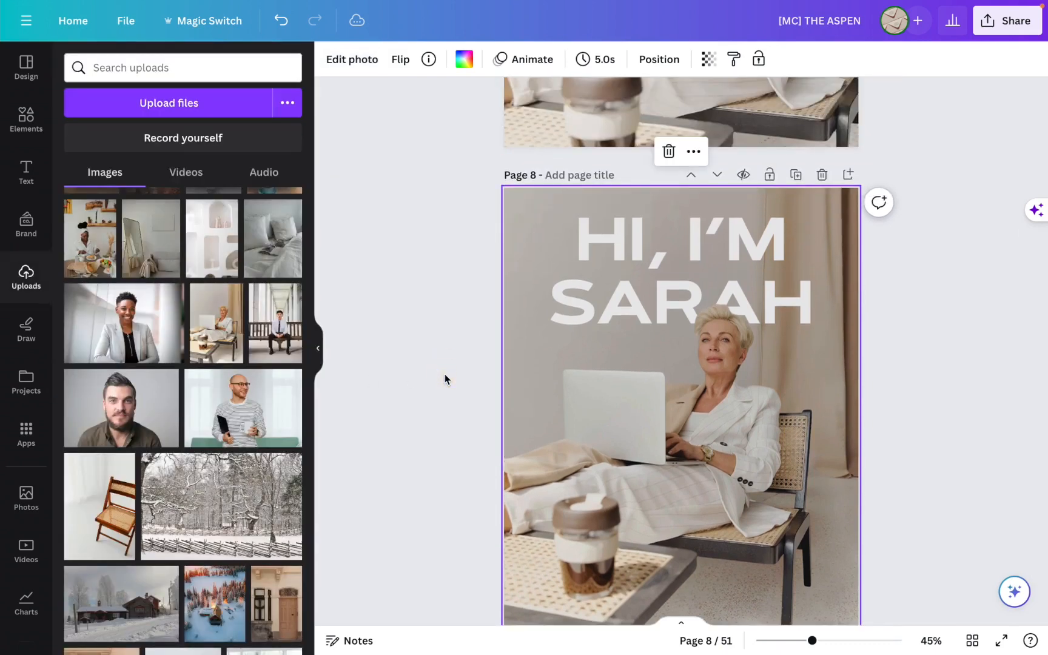
Find the FORECAST example with the iced coffees in the page overview and open page 27.
{"action": "scroll", "coordinate": [444, 374], "scroll_direction": "down", "scroll_amount": 3}
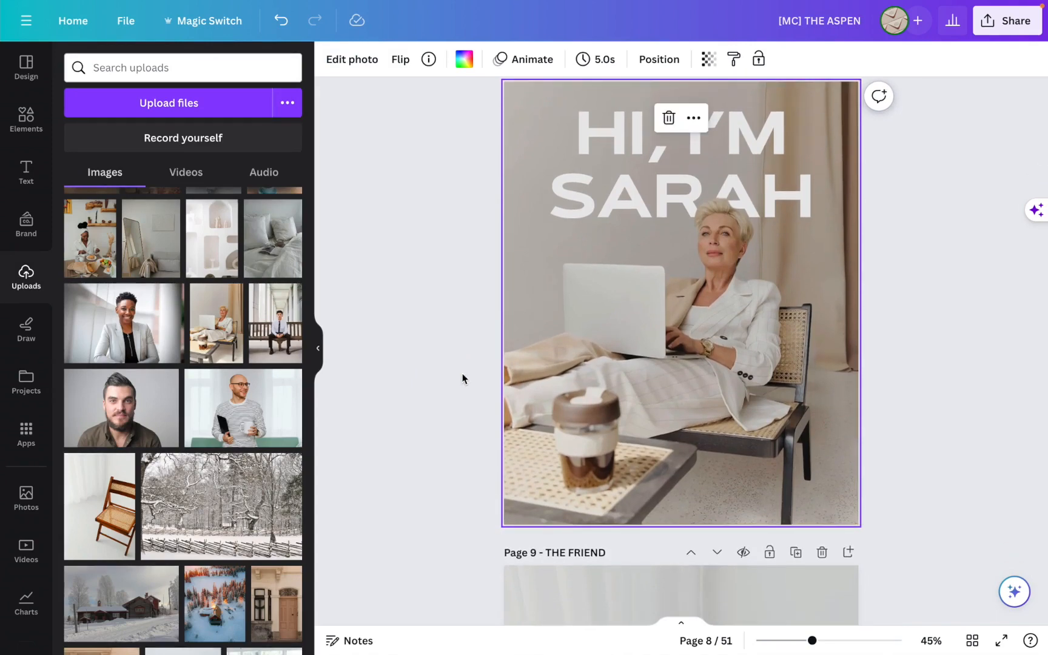
{"action": "scroll", "coordinate": [498, 377], "scroll_direction": "down", "scroll_amount": 1}
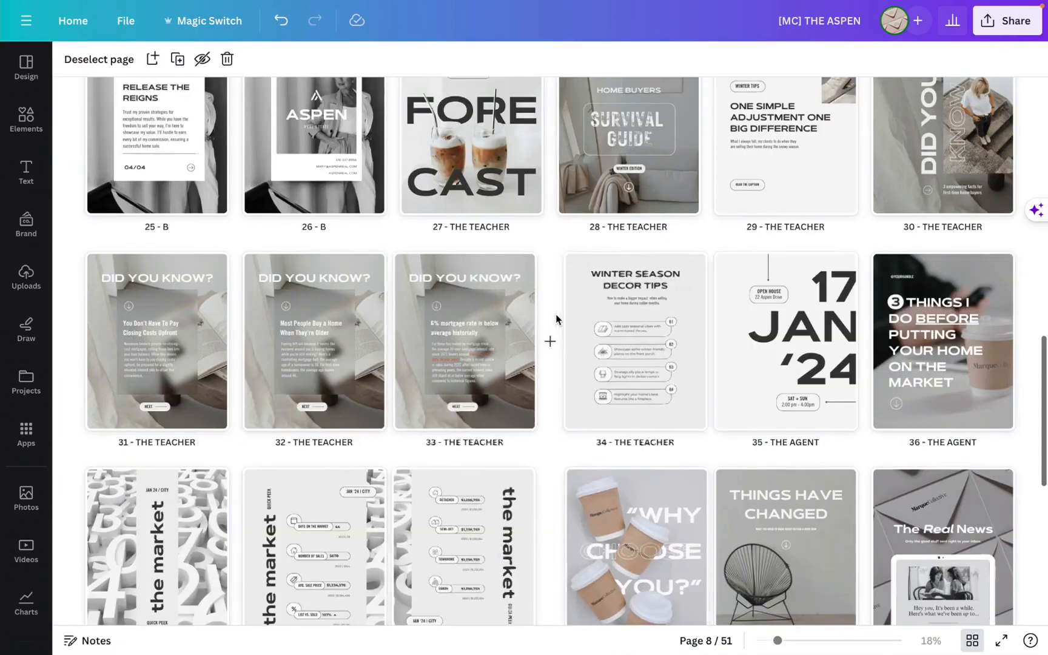
{"action": "scroll", "coordinate": [555, 319], "scroll_direction": "up", "scroll_amount": 3}
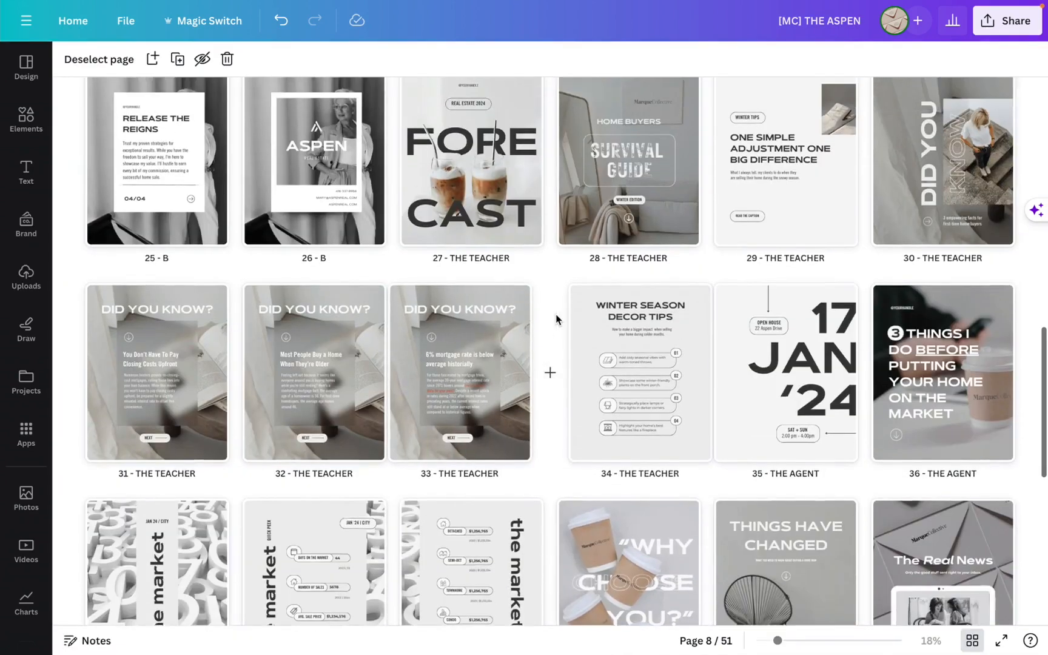
{"action": "left_click", "coordinate": [460, 206]}
{"action": "double_click", "coordinate": [459, 206]}
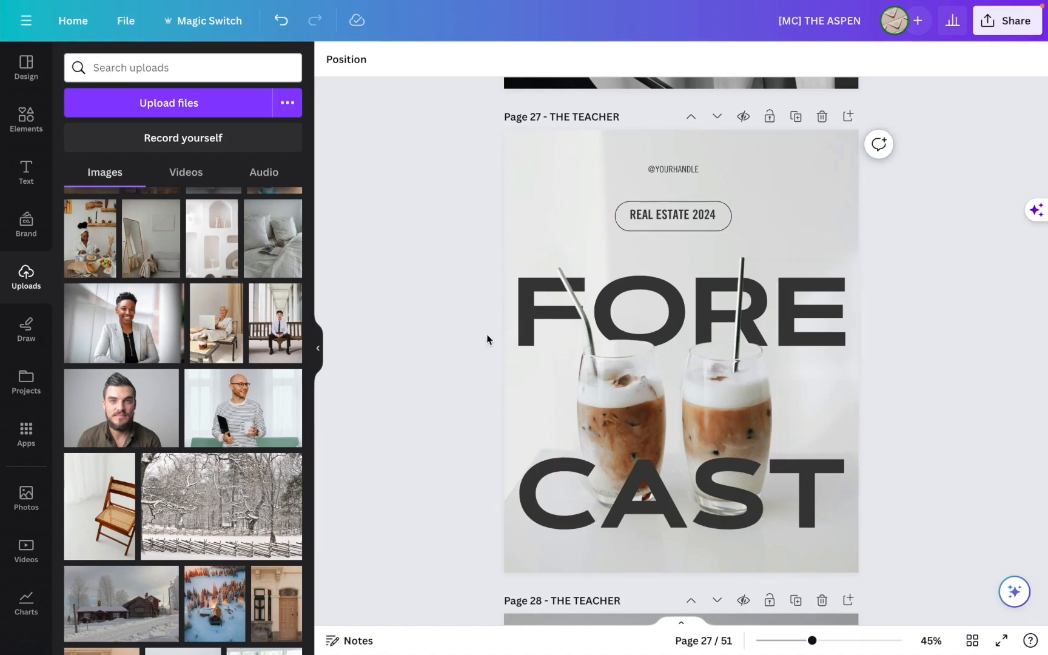
Open page 2 from the page overview and move the hollow headline down to separate it from the solid headline.
{"action": "scroll", "coordinate": [479, 339], "scroll_direction": "down", "scroll_amount": 1}
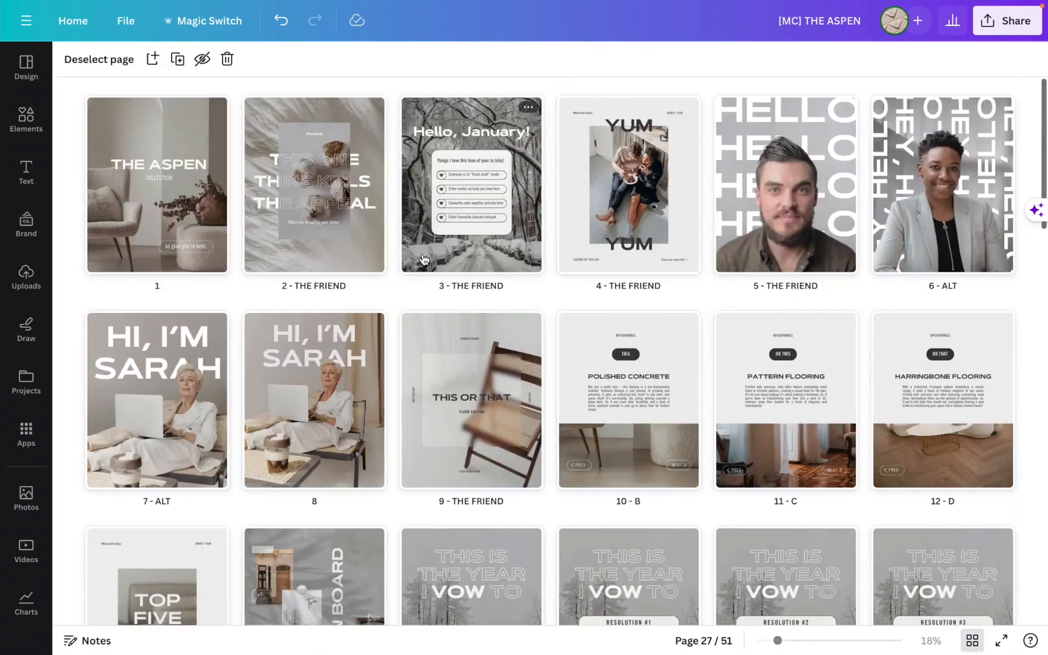
{"action": "left_click", "coordinate": [325, 178]}
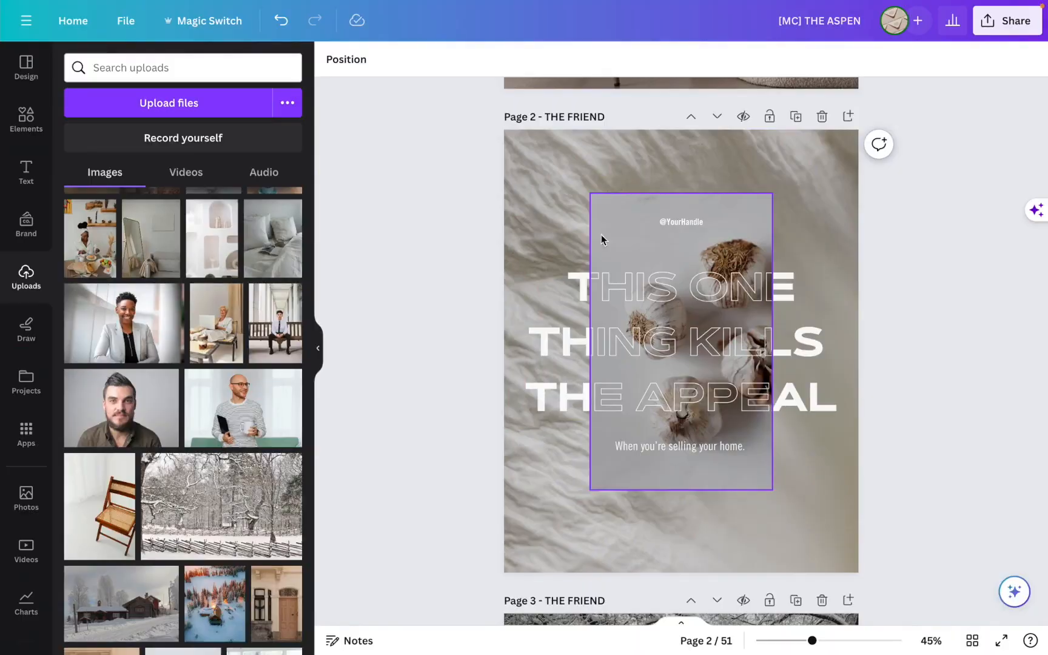
{"action": "left_click", "coordinate": [573, 305]}
{"action": "left_click_drag", "start_coordinate": [573, 309], "coordinate": [550, 299]}
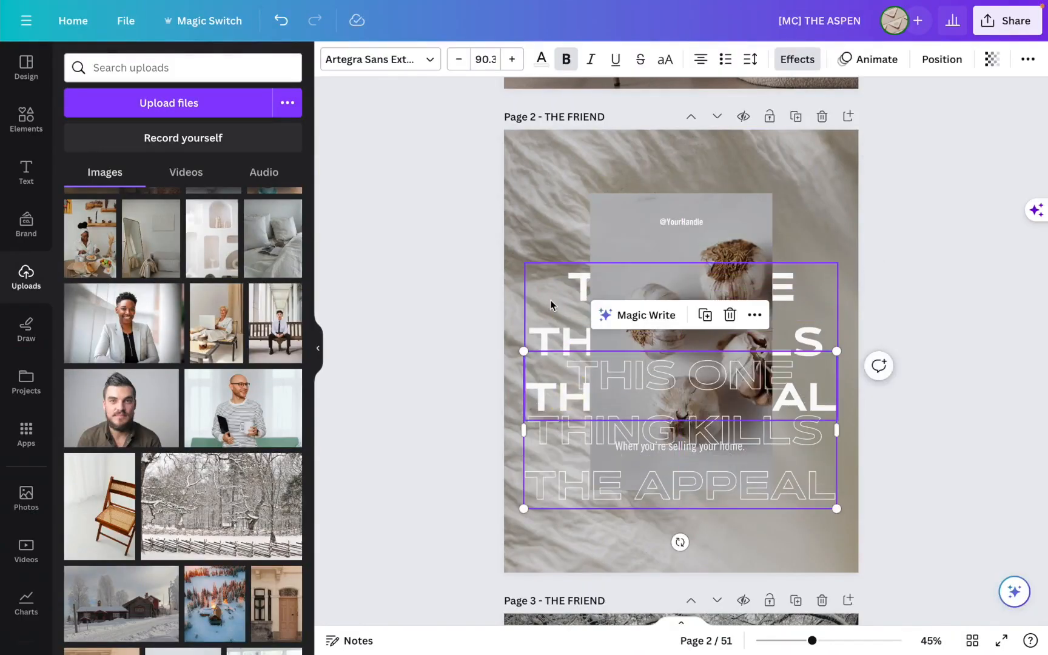
Move the garlic photo aside to expose the solid headline behind it, and put the photo back in the page's centre.
{"action": "left_click_drag", "start_coordinate": [619, 253], "coordinate": [838, 261]}
{"action": "left_click", "coordinate": [576, 291]}
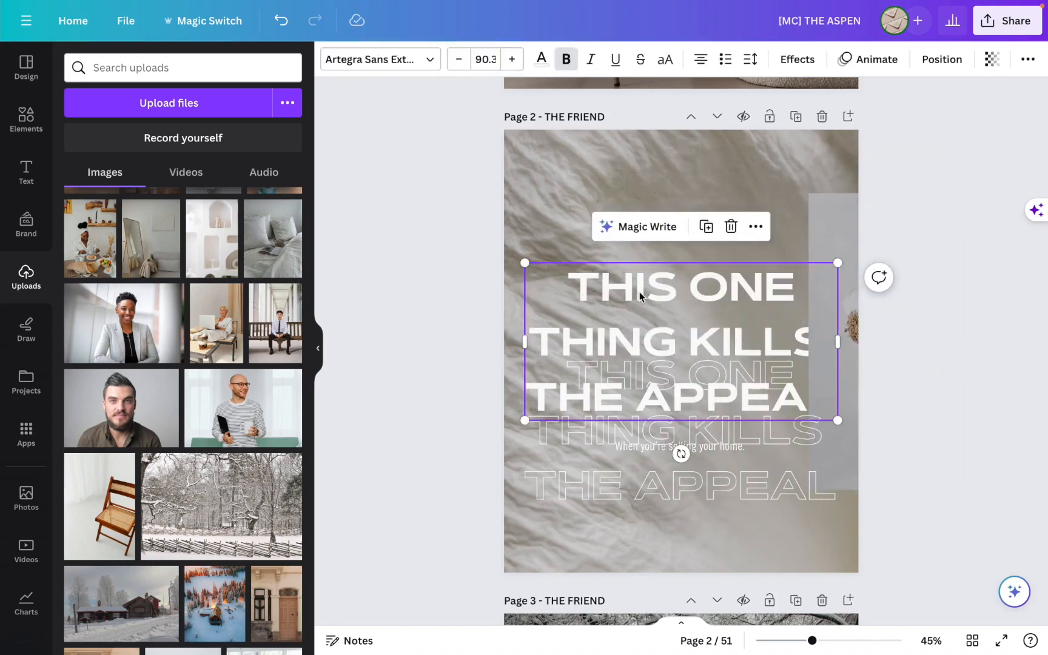
{"action": "left_click_drag", "start_coordinate": [870, 220], "coordinate": [634, 227]}
{"action": "left_click", "coordinate": [574, 293]}
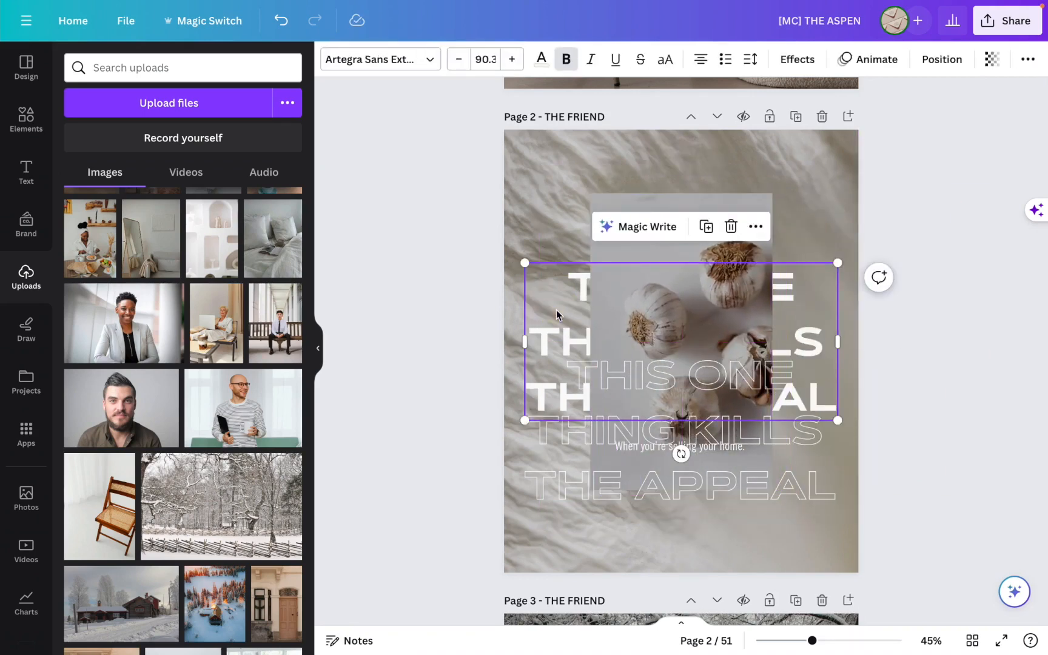
Duplicate the solid headline on page 2 and give the copy the Hollow effect with a thickness of 15.
{"action": "right_click", "coordinate": [556, 311]}
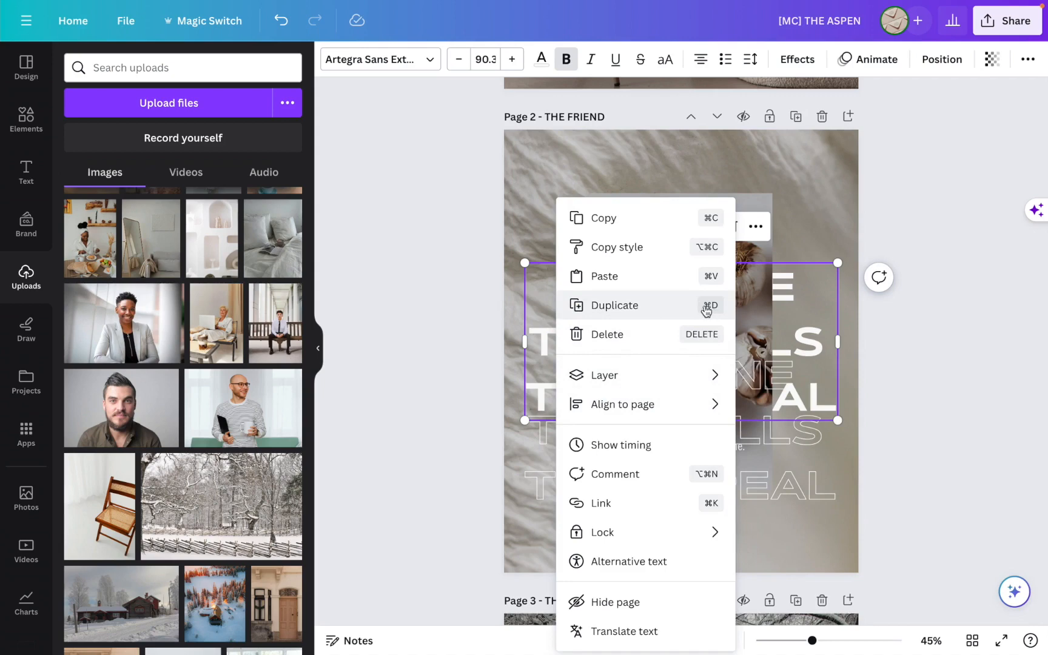
{"action": "left_click", "coordinate": [627, 309]}
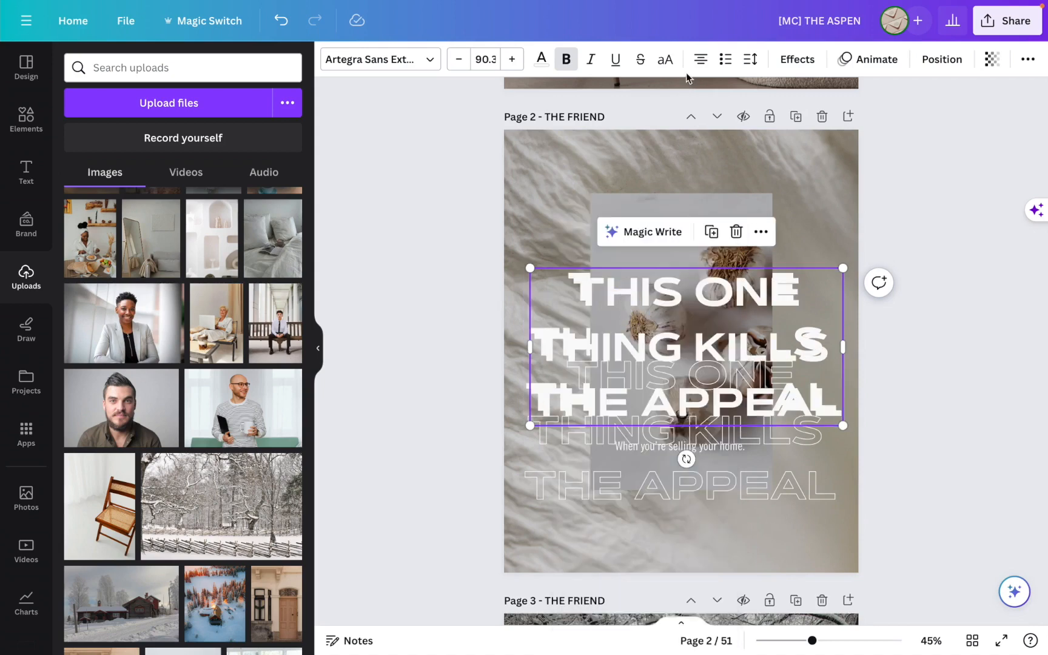
{"action": "left_click", "coordinate": [798, 58]}
{"action": "left_click", "coordinate": [116, 246]}
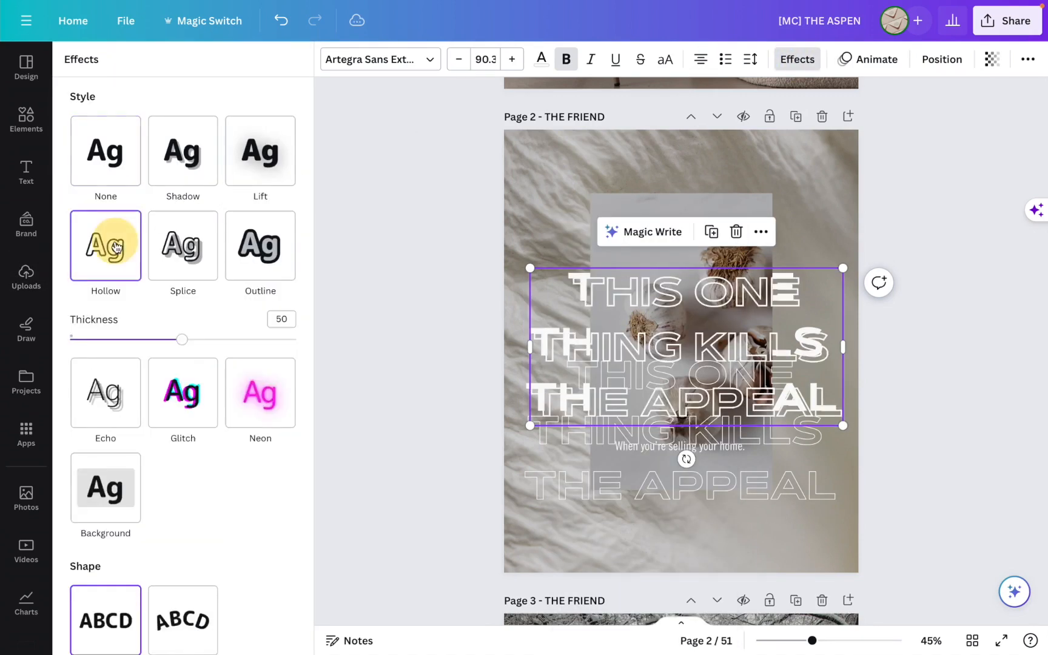
{"action": "left_click_drag", "start_coordinate": [182, 341], "coordinate": [103, 350]}
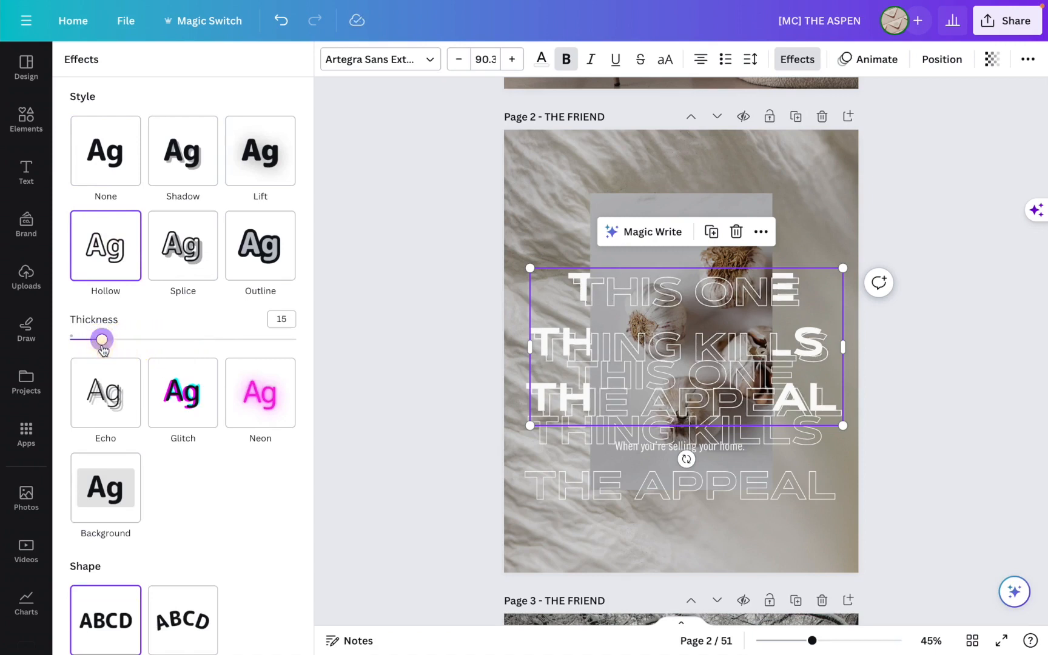
Move the lowered hollow headline back up so it aligns exactly over the solid headline, with no offset copy remaining.
{"action": "left_click", "coordinate": [416, 402]}
{"action": "left_click", "coordinate": [484, 348]}
{"action": "left_click_drag", "start_coordinate": [676, 278], "coordinate": [674, 282]}
{"action": "left_click", "coordinate": [631, 472]}
{"action": "left_click_drag", "start_coordinate": [630, 472], "coordinate": [625, 391]}
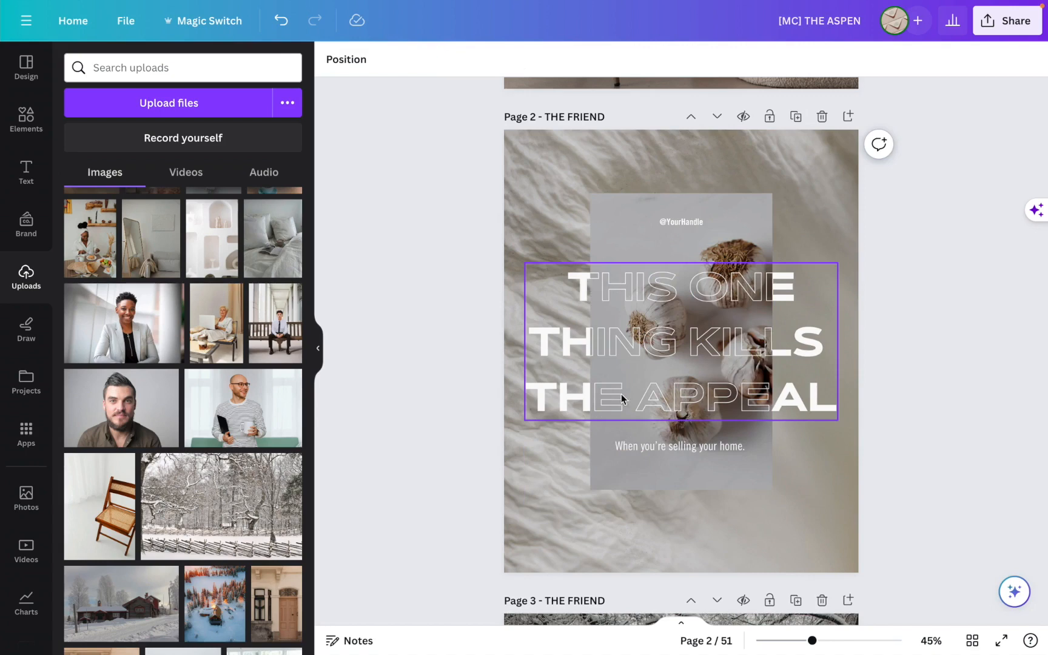
{"action": "left_click_drag", "start_coordinate": [621, 394], "coordinate": [622, 394]}
Open page 9, the THIS OR THAT example, from the page overview and select its blurred chair photo panel.
{"action": "scroll", "coordinate": [621, 394], "scroll_direction": "down", "scroll_amount": 1}
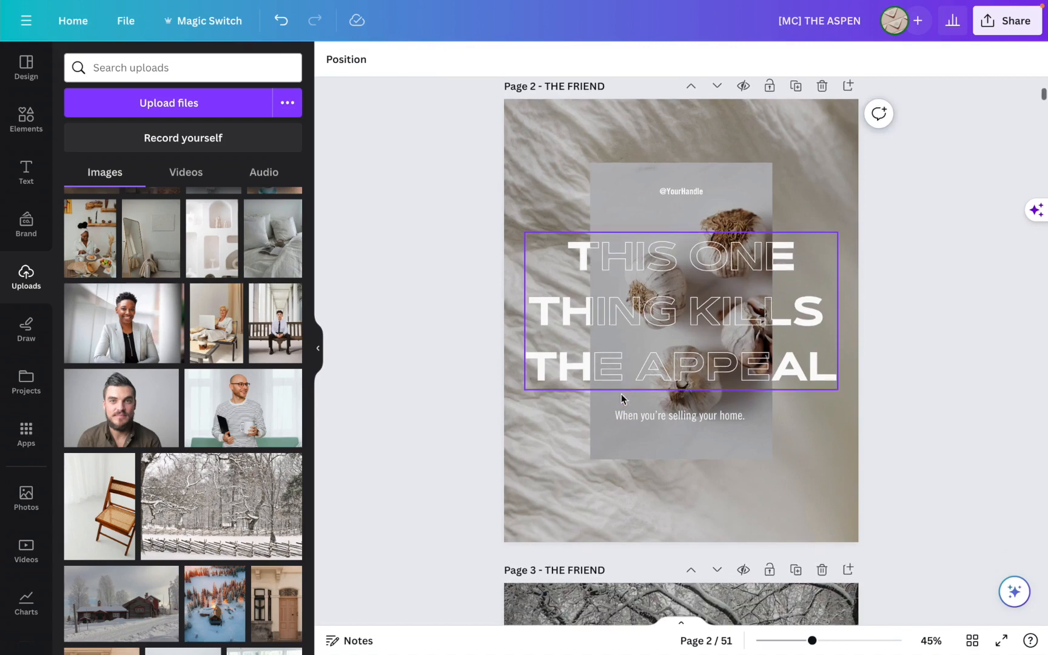
{"action": "scroll", "coordinate": [469, 379], "scroll_direction": "down", "scroll_amount": 1}
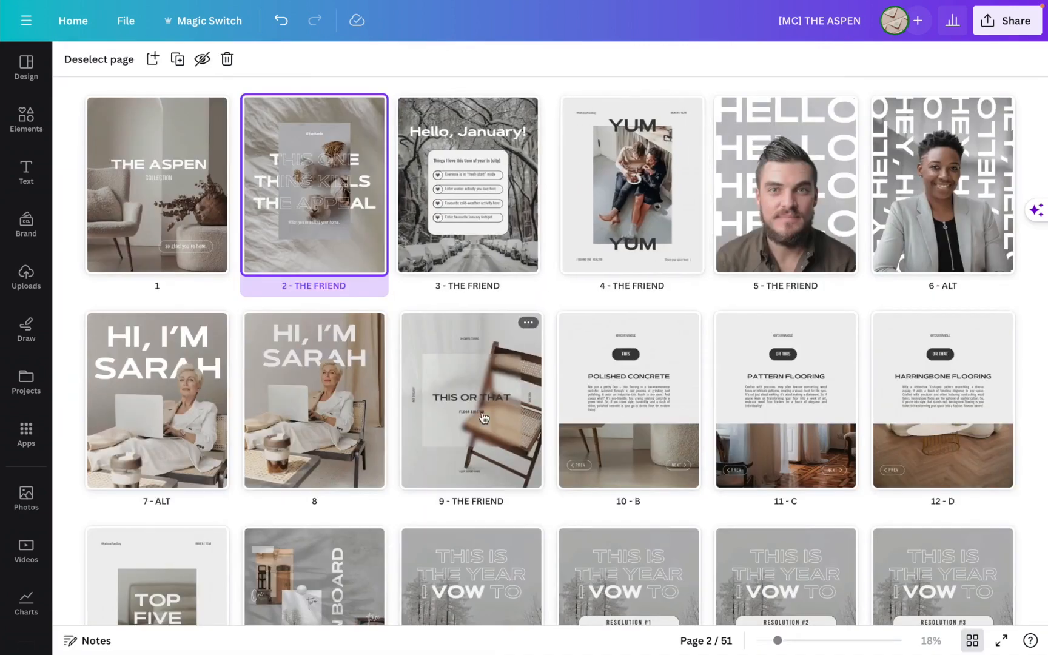
{"action": "double_click", "coordinate": [485, 417]}
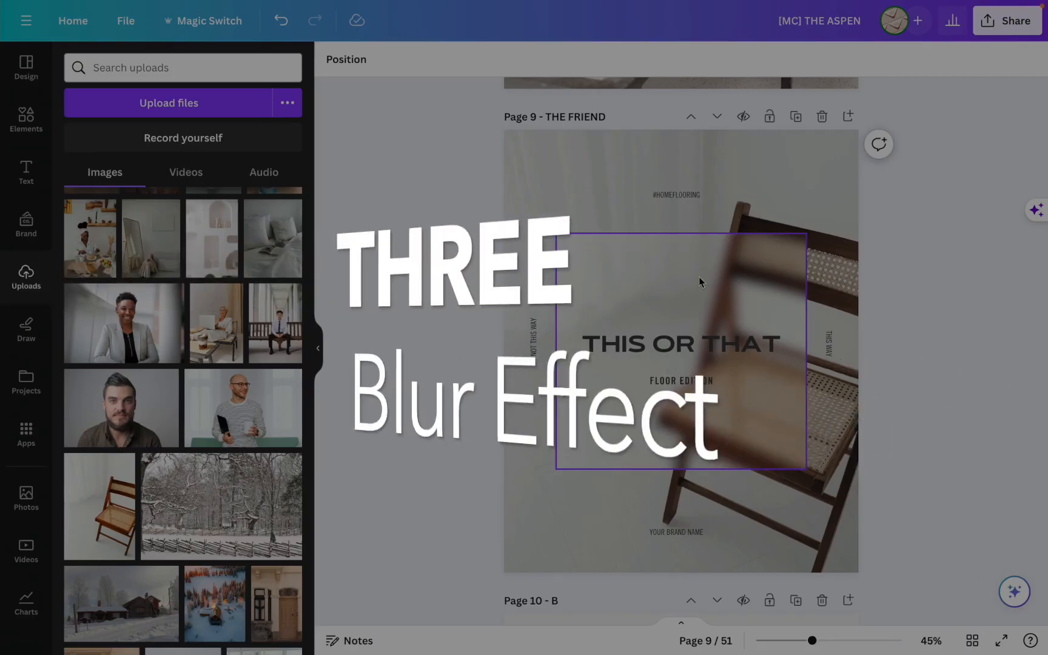
{"action": "left_click", "coordinate": [698, 276]}
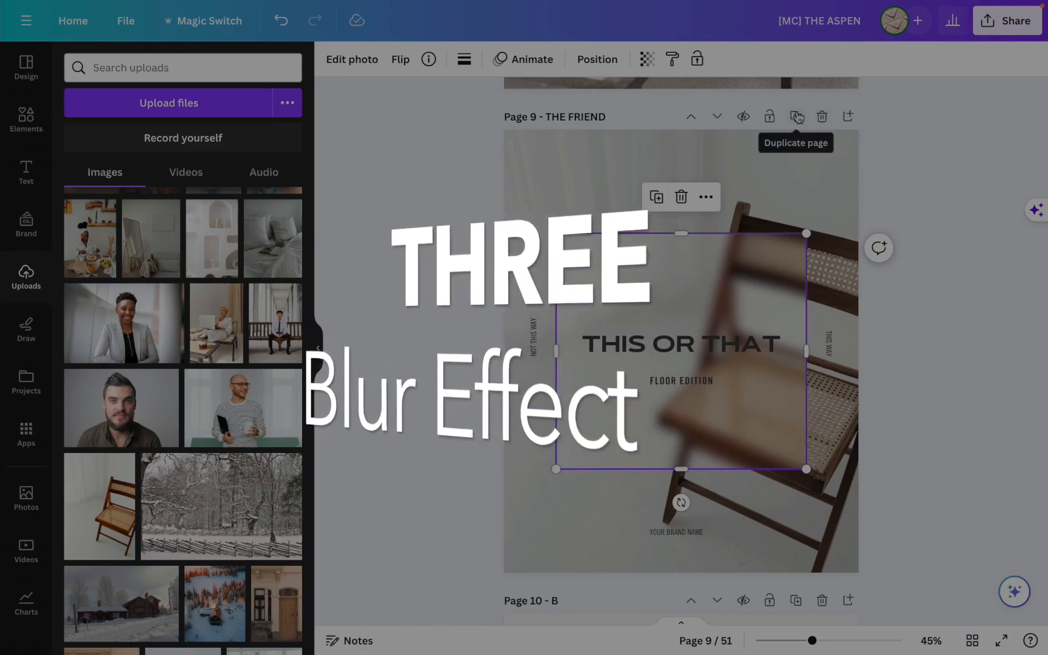
Add a blank page after page 9 and set the uploaded wooden chair photo as its background.
{"action": "left_click", "coordinate": [847, 116]}
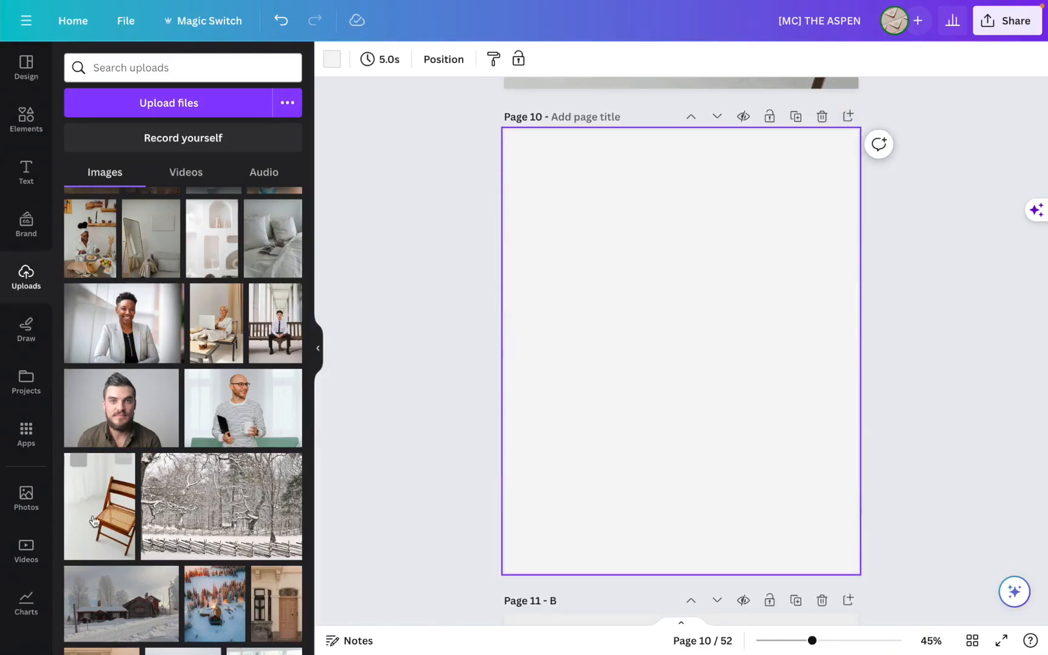
{"action": "left_click", "coordinate": [97, 525]}
{"action": "right_click", "coordinate": [659, 283]}
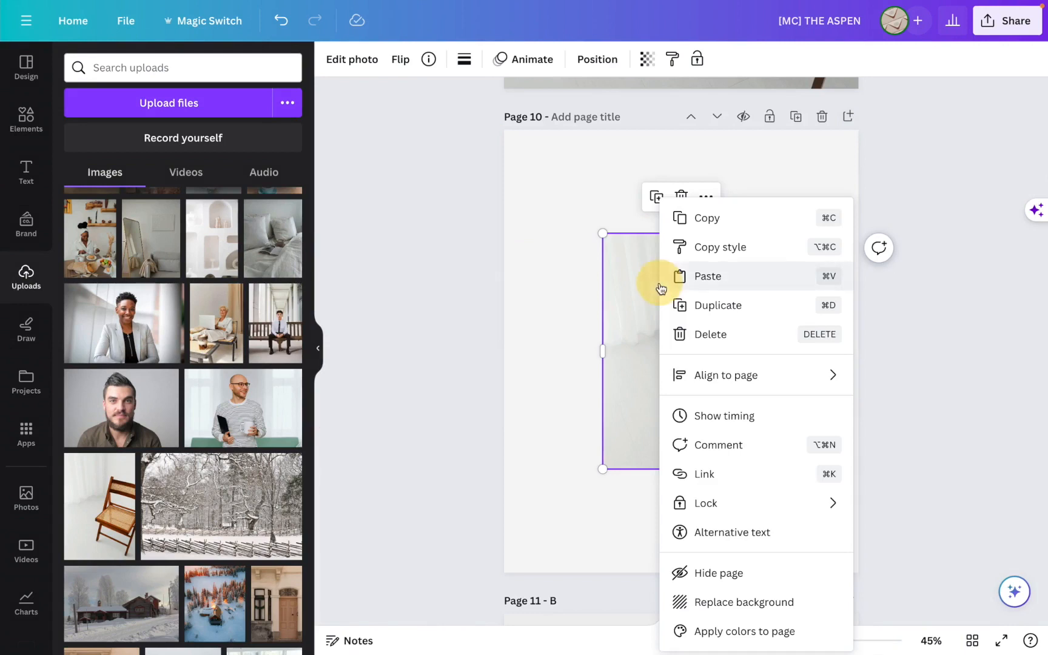
{"action": "left_click", "coordinate": [716, 600]}
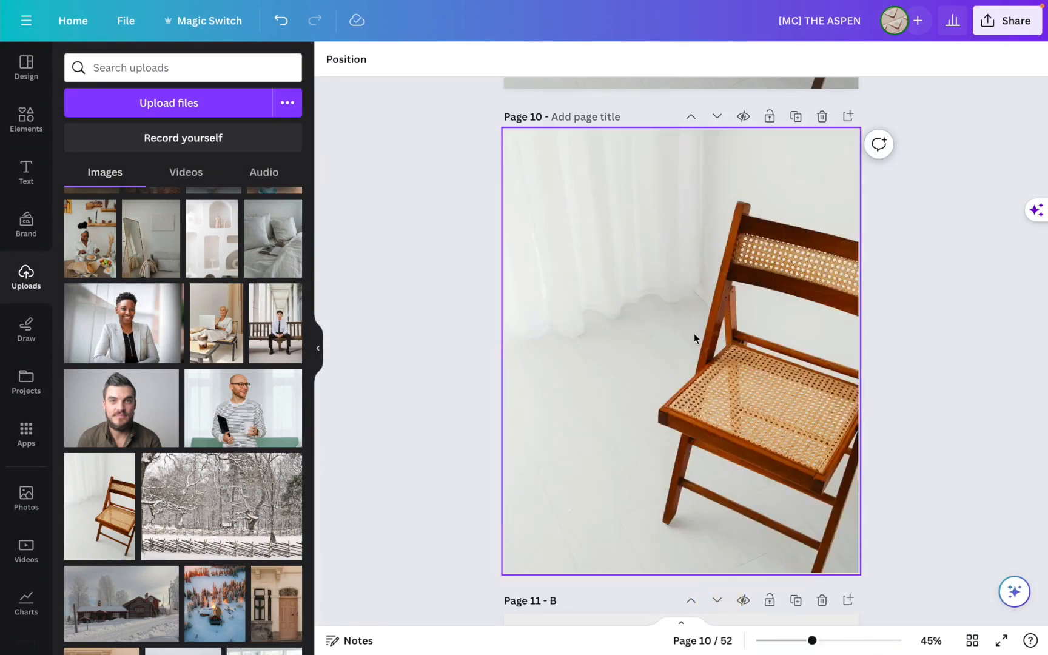
Add a second copy of the wooden chair photo to page 10 and resize it into a nearly square panel centred on the page.
{"action": "left_click", "coordinate": [100, 509]}
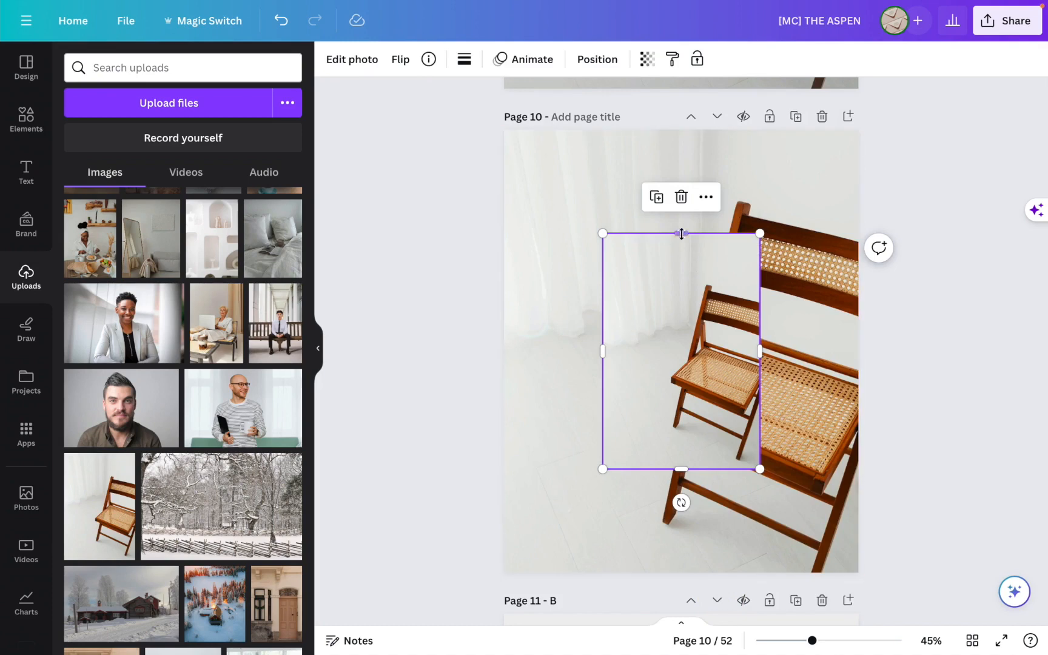
{"action": "left_click_drag", "start_coordinate": [759, 350], "coordinate": [796, 345]}
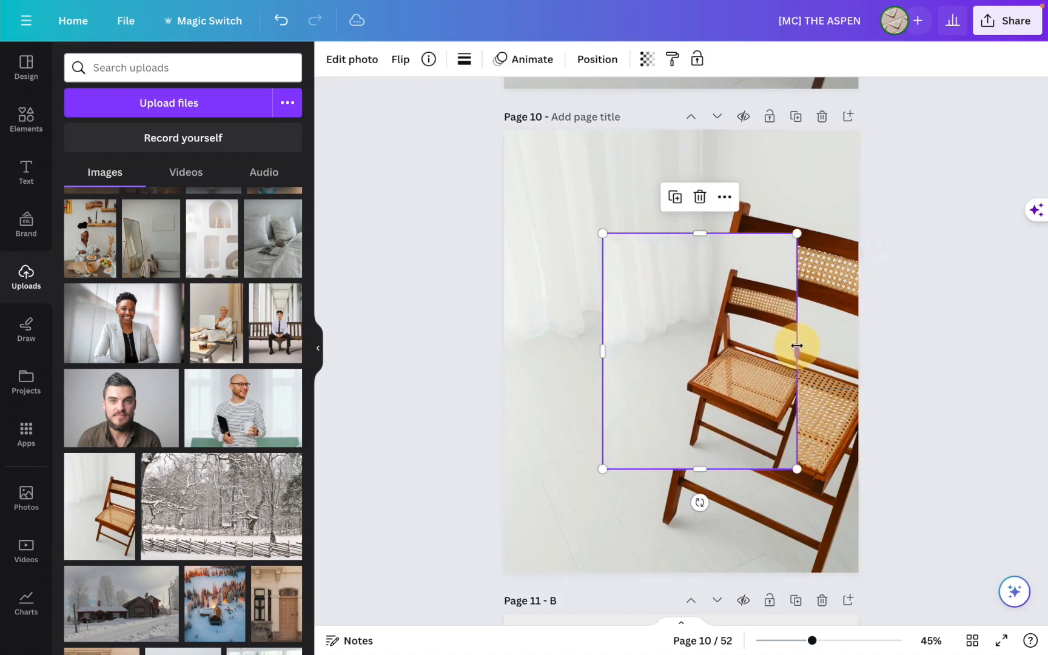
{"action": "left_click_drag", "start_coordinate": [600, 350], "coordinate": [568, 349]}
{"action": "left_click_drag", "start_coordinate": [686, 311], "coordinate": [685, 305]}
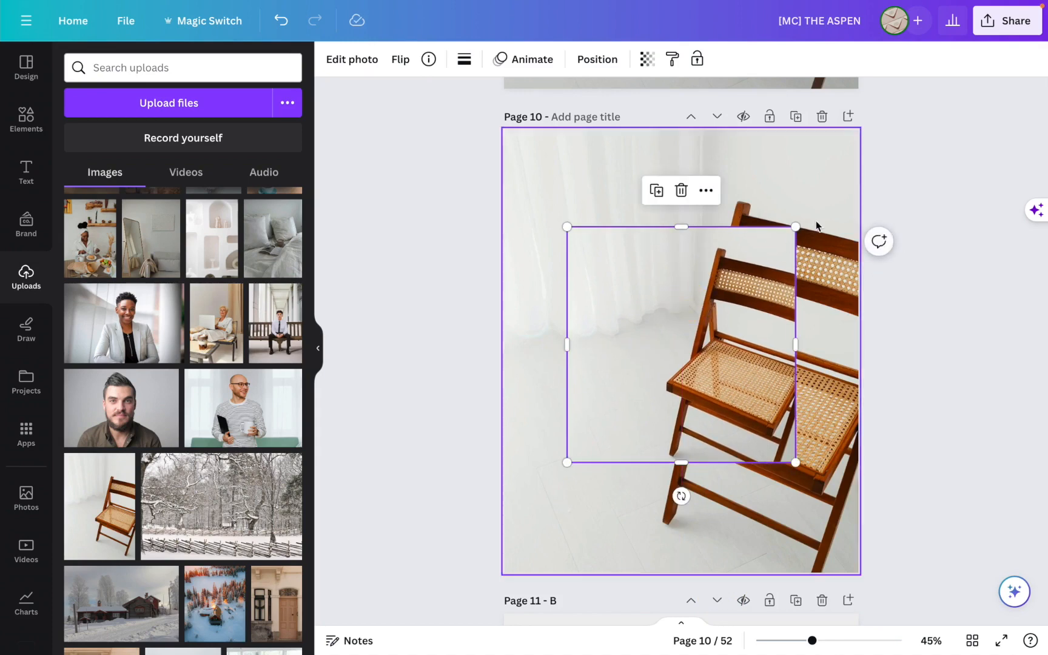
{"action": "left_click_drag", "start_coordinate": [795, 226], "coordinate": [799, 222]}
{"action": "left_click_drag", "start_coordinate": [719, 314], "coordinate": [717, 323]}
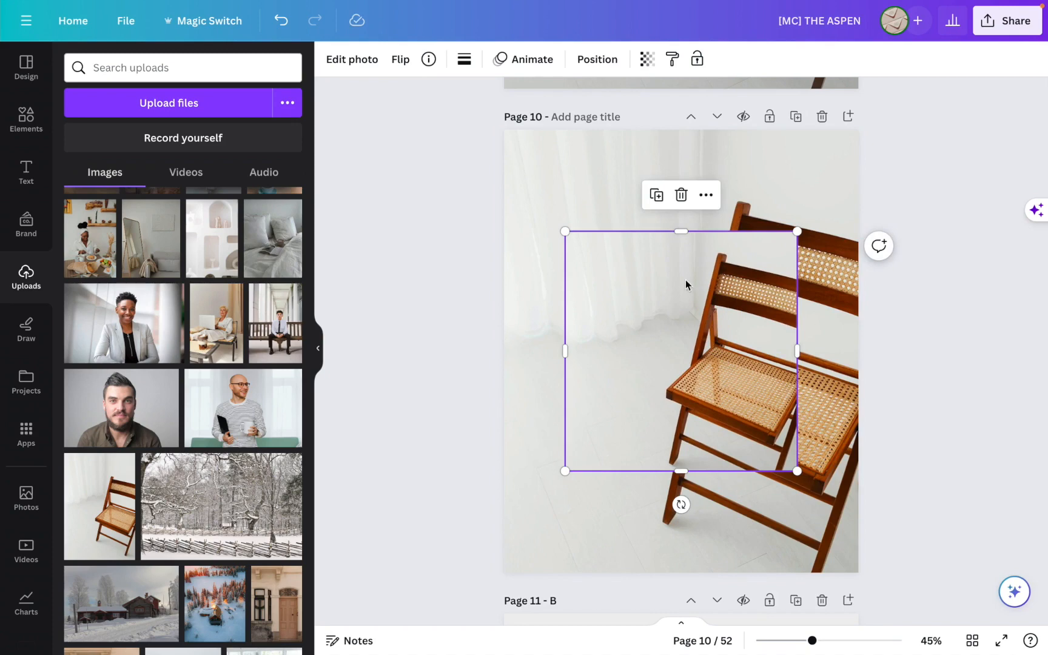
Enlarge and reposition the photo inside the panel's crop frame until its chair lines up exactly with the chair in the background.
{"action": "double_click", "coordinate": [689, 311]}
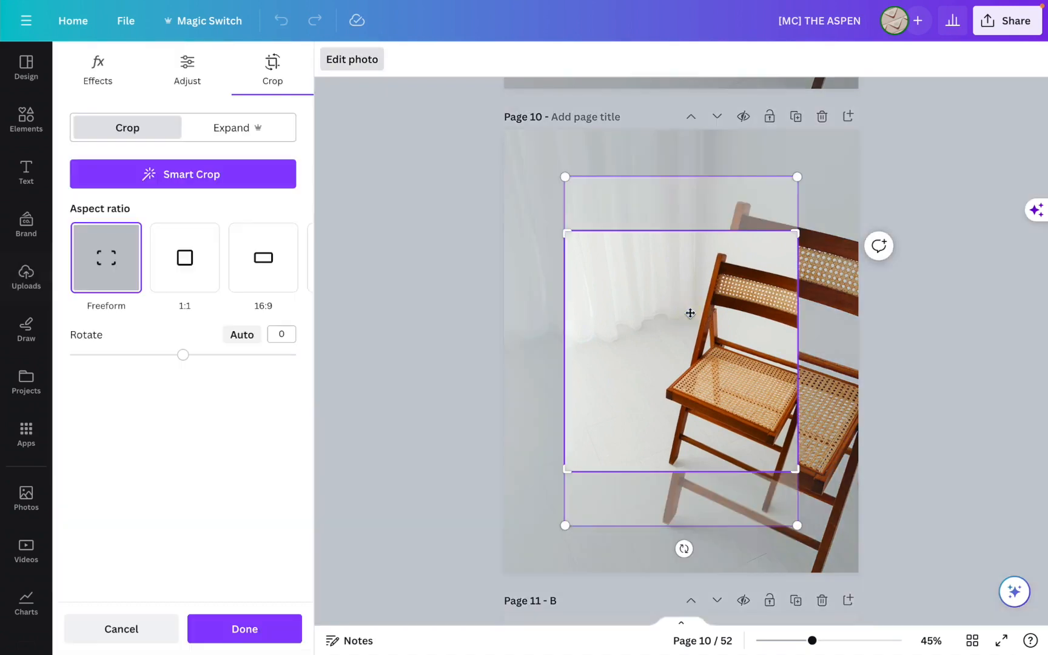
{"action": "left_click_drag", "start_coordinate": [797, 176], "coordinate": [876, 121]}
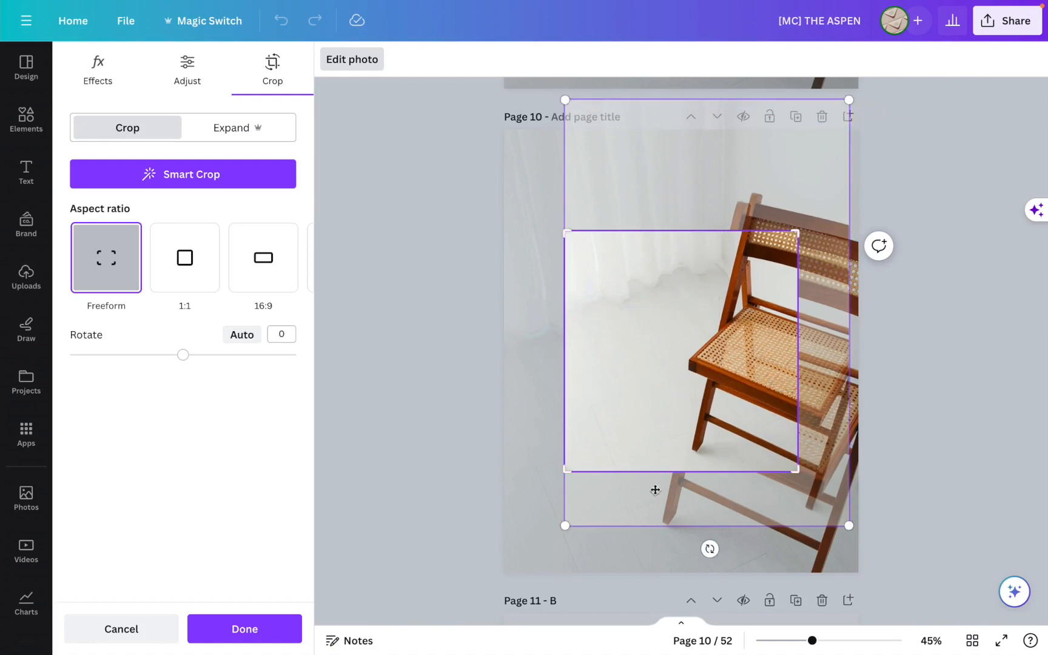
{"action": "left_click_drag", "start_coordinate": [564, 525], "coordinate": [479, 598]}
{"action": "mouse_move", "coordinate": [743, 517]}
{"action": "left_mouse_down"}
{"action": "mouse_move", "coordinate": [751, 531]}
{"action": "mouse_move", "coordinate": [774, 513]}
{"action": "mouse_move", "coordinate": [751, 502]}
{"action": "left_mouse_up"}
{"action": "left_click_drag", "start_coordinate": [509, 601], "coordinate": [498, 617]}
{"action": "left_click_drag", "start_coordinate": [678, 510], "coordinate": [693, 507]}
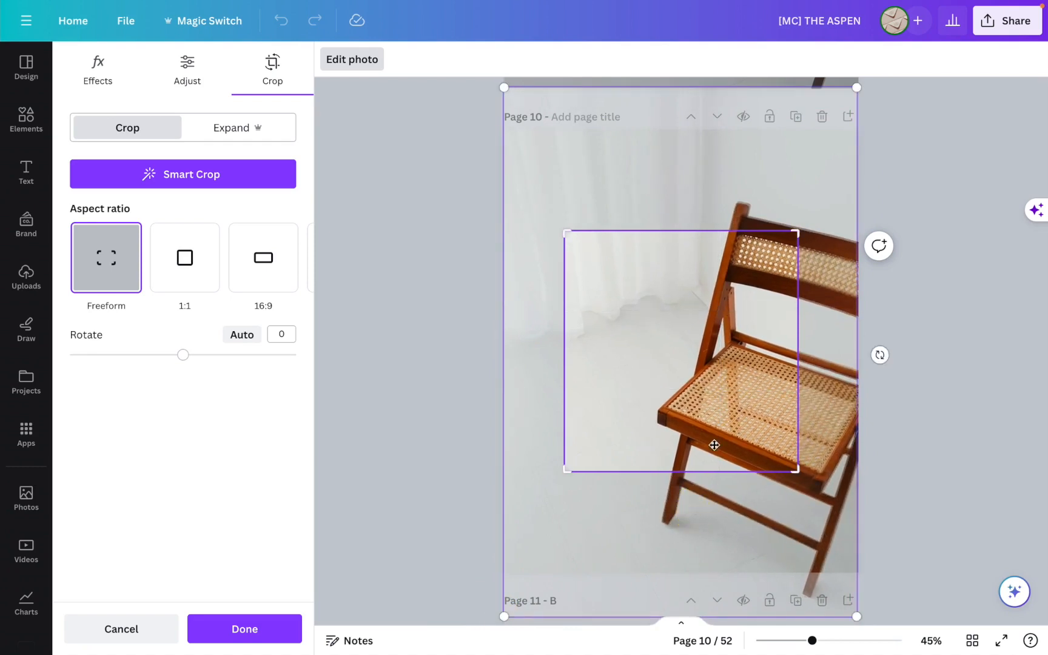
{"action": "left_click", "coordinate": [965, 360]}
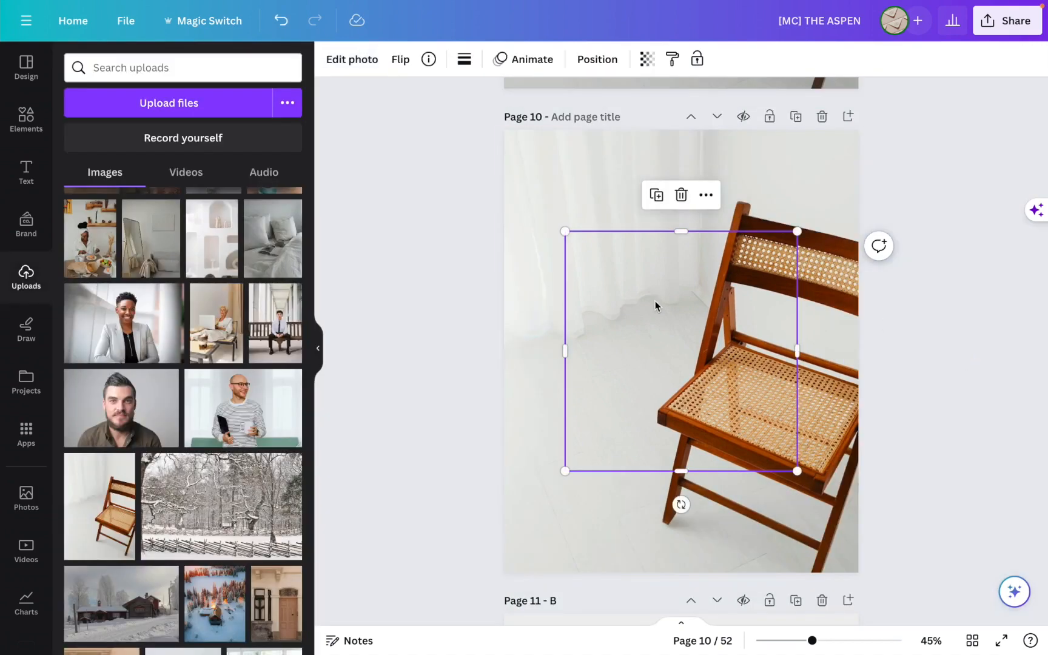
Apply the Blur effect to the panel's whole image at roughly half intensity.
{"action": "left_click", "coordinate": [354, 60]}
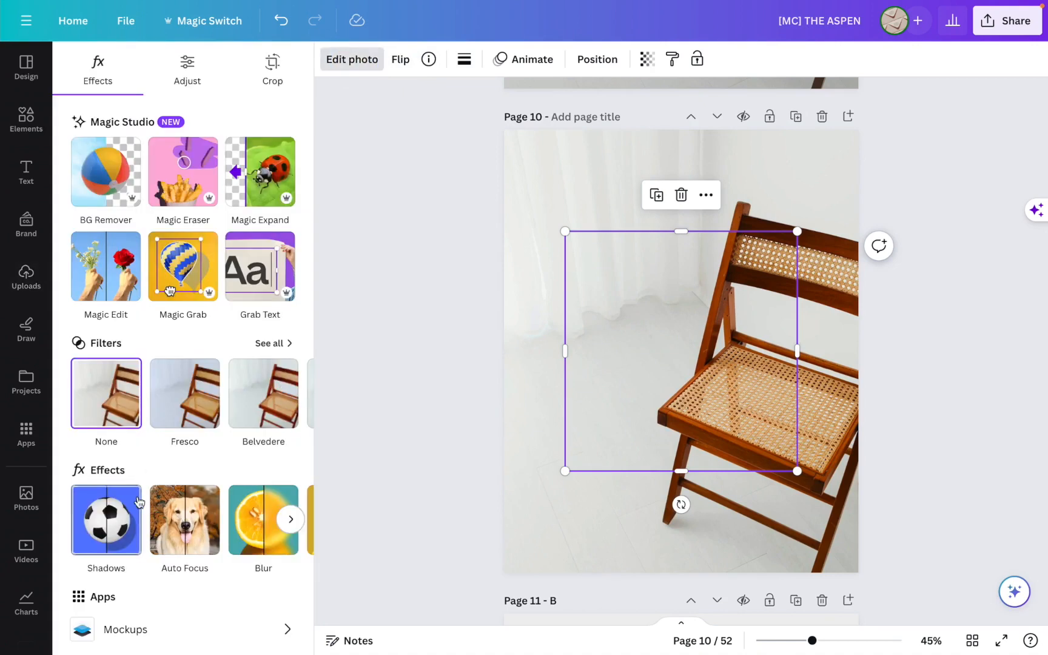
{"action": "left_click", "coordinate": [270, 521]}
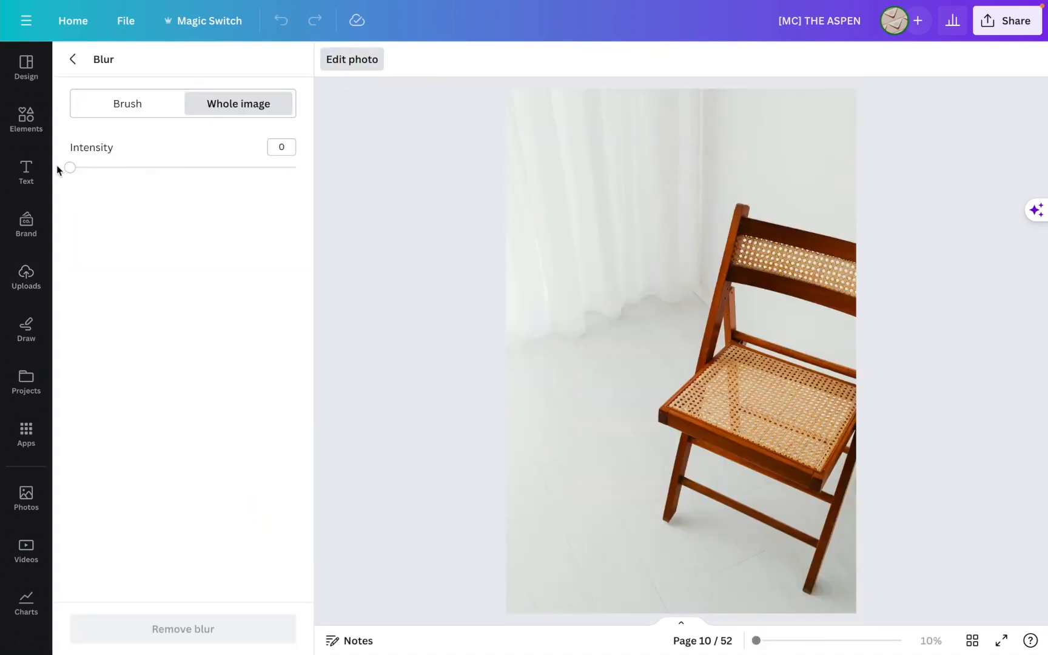
{"action": "left_click_drag", "start_coordinate": [71, 168], "coordinate": [187, 167]}
{"action": "left_click", "coordinate": [74, 60]}
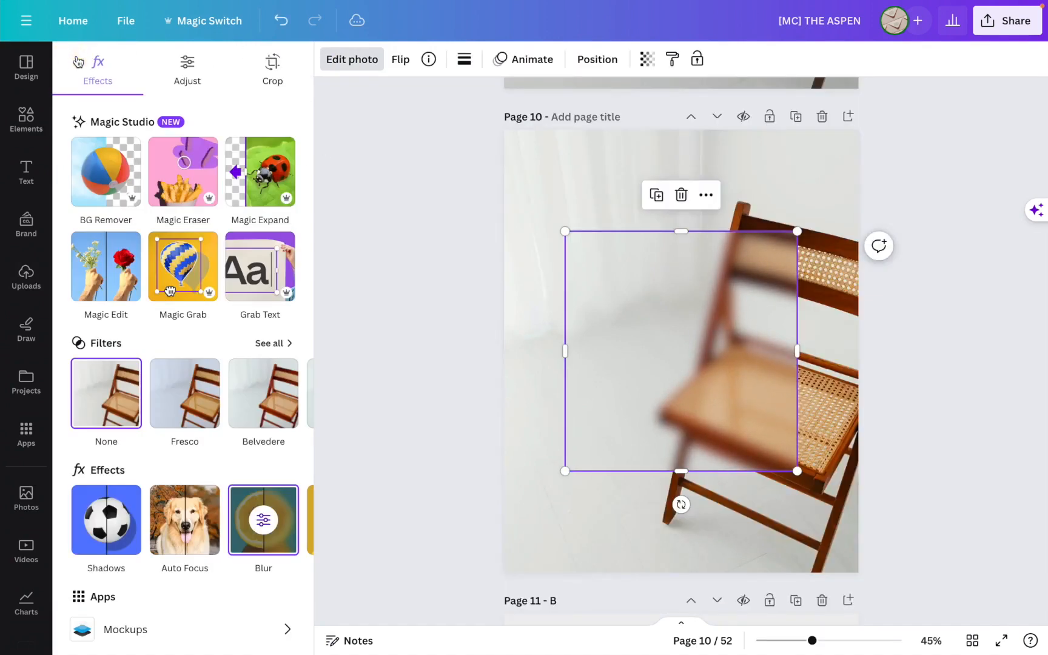
{"action": "left_click", "coordinate": [442, 175]}
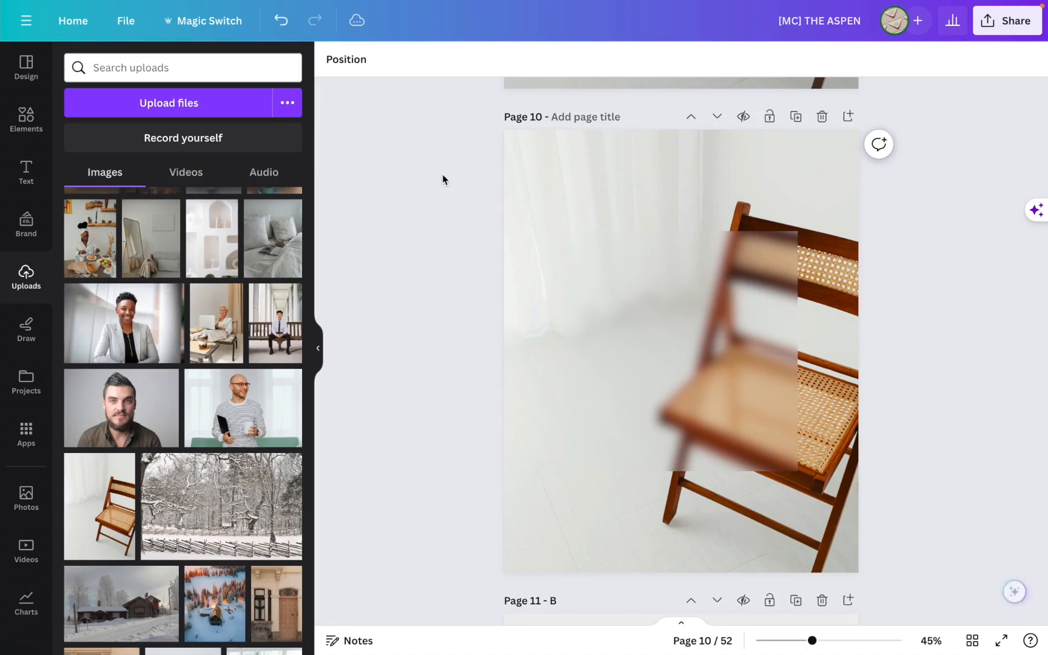
Compare page 10 with the page 9 example, and apply the Nordic filter to page 10's background chair photo.
{"action": "scroll", "coordinate": [471, 243], "scroll_direction": "up", "scroll_amount": 8}
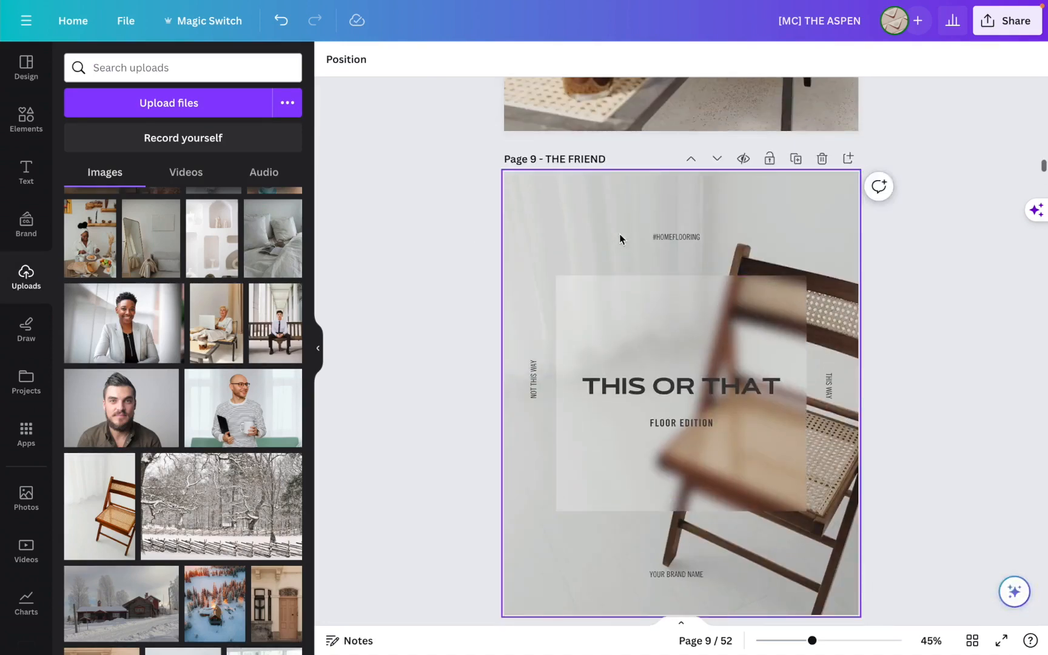
{"action": "left_click", "coordinate": [617, 223]}
{"action": "scroll", "coordinate": [617, 223], "scroll_direction": "down", "scroll_amount": 8}
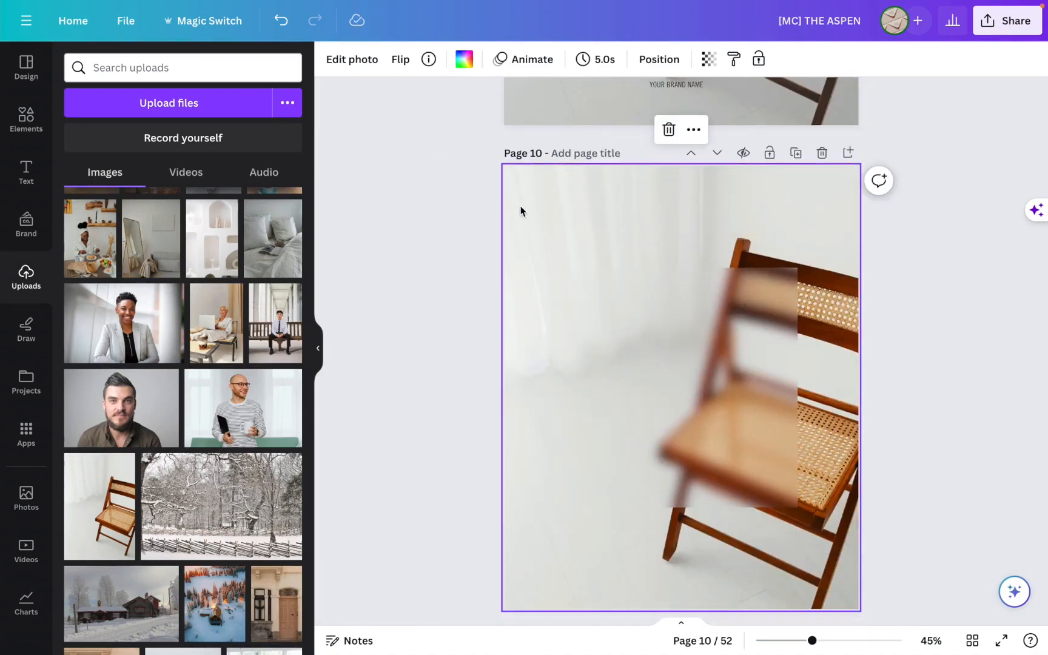
{"action": "scroll", "coordinate": [520, 210], "scroll_direction": "up", "scroll_amount": 3}
{"action": "scroll", "coordinate": [521, 210], "scroll_direction": "up", "scroll_amount": 4}
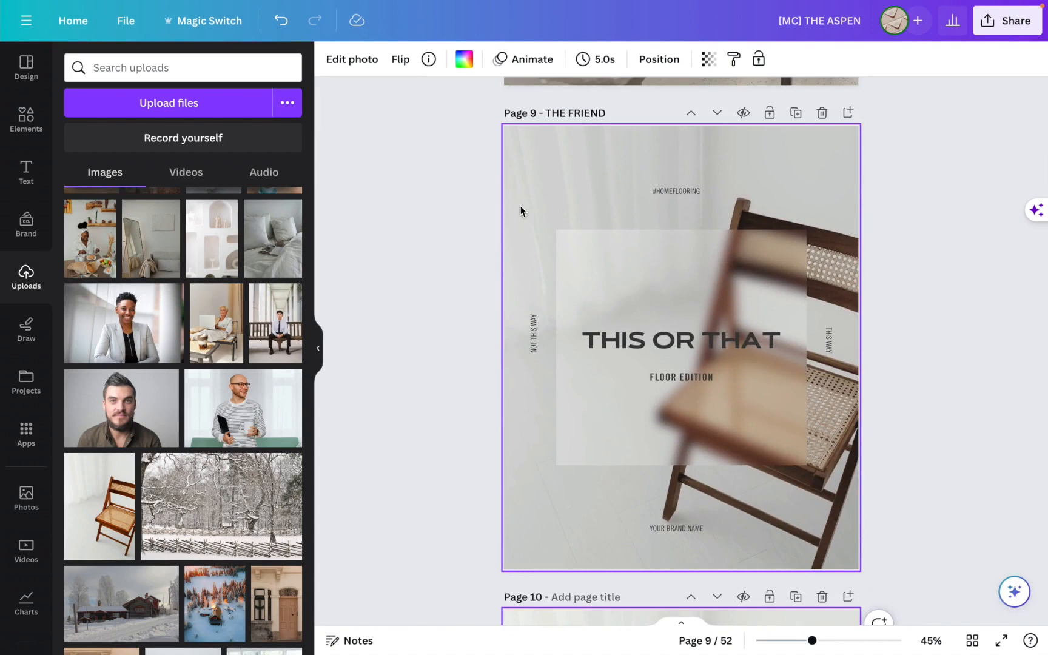
{"action": "left_click", "coordinate": [354, 59]}
{"action": "scroll", "coordinate": [272, 401], "scroll_direction": "right", "scroll_amount": 3}
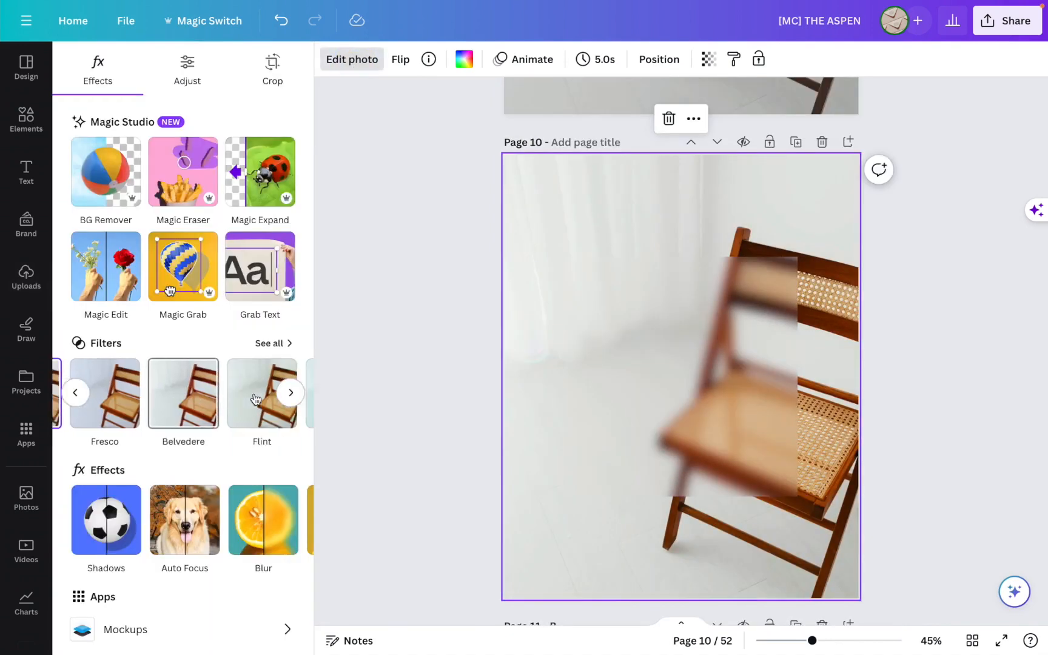
{"action": "scroll", "coordinate": [271, 402], "scroll_direction": "right", "scroll_amount": 1}
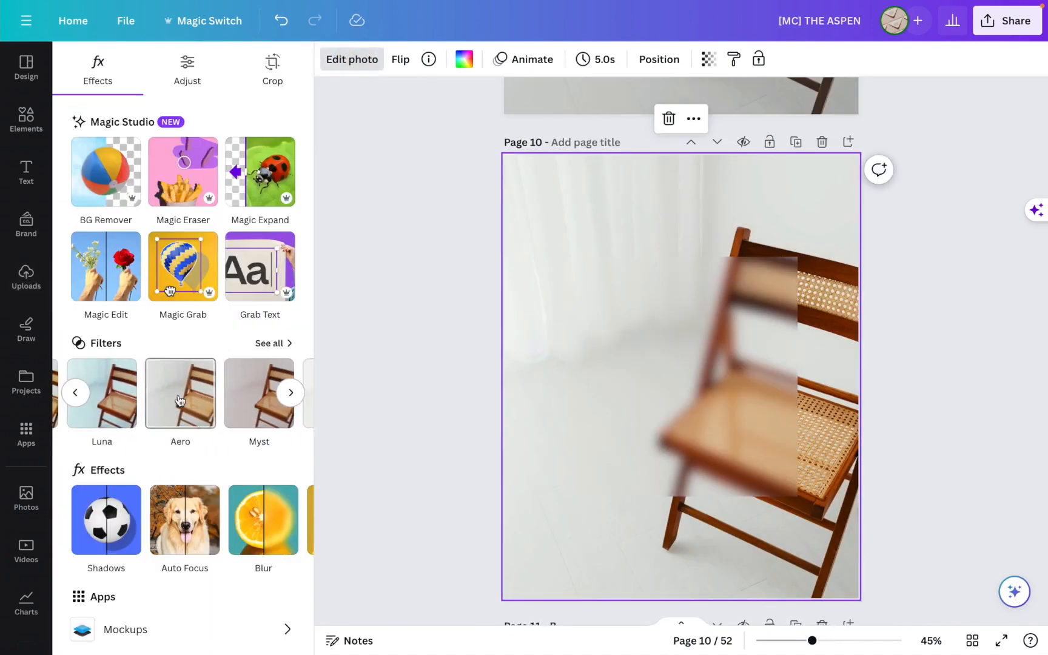
{"action": "scroll", "coordinate": [180, 400], "scroll_direction": "right", "scroll_amount": 3}
{"action": "scroll", "coordinate": [226, 407], "scroll_direction": "left", "scroll_amount": 3}
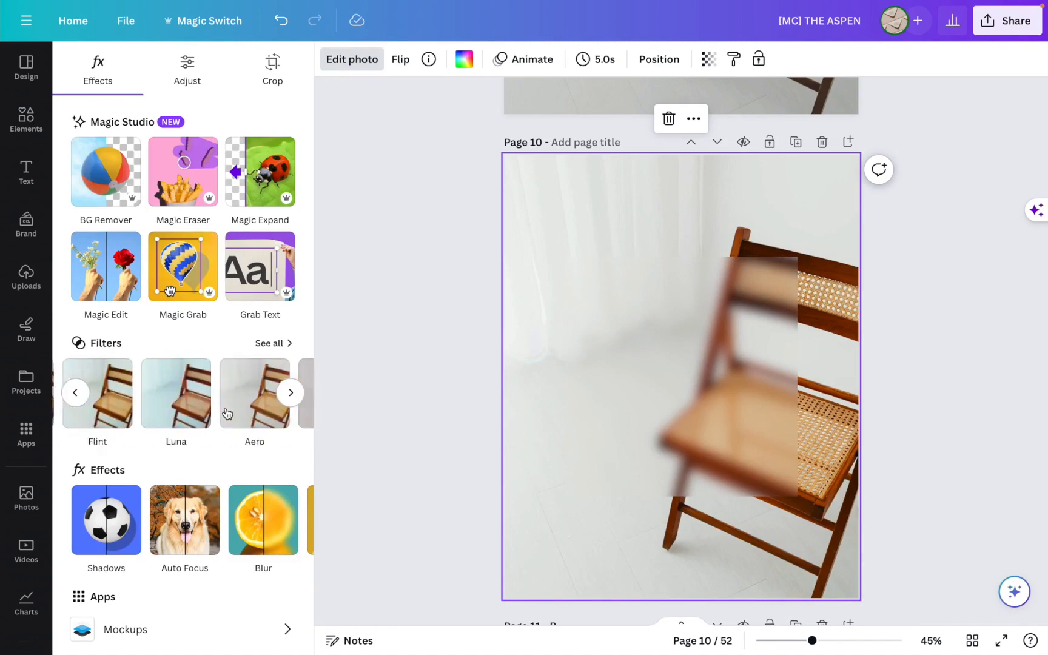
{"action": "scroll", "coordinate": [226, 412], "scroll_direction": "left", "scroll_amount": 3}
{"action": "scroll", "coordinate": [242, 413], "scroll_direction": "right", "scroll_amount": 5}
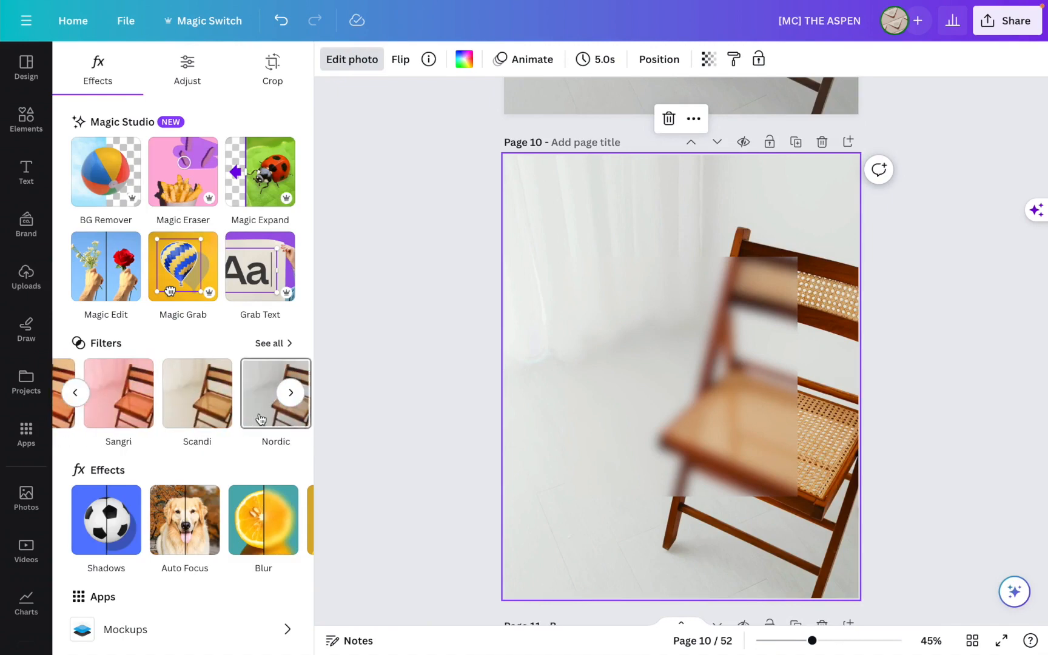
{"action": "left_click", "coordinate": [261, 418]}
{"action": "left_click", "coordinate": [459, 424]}
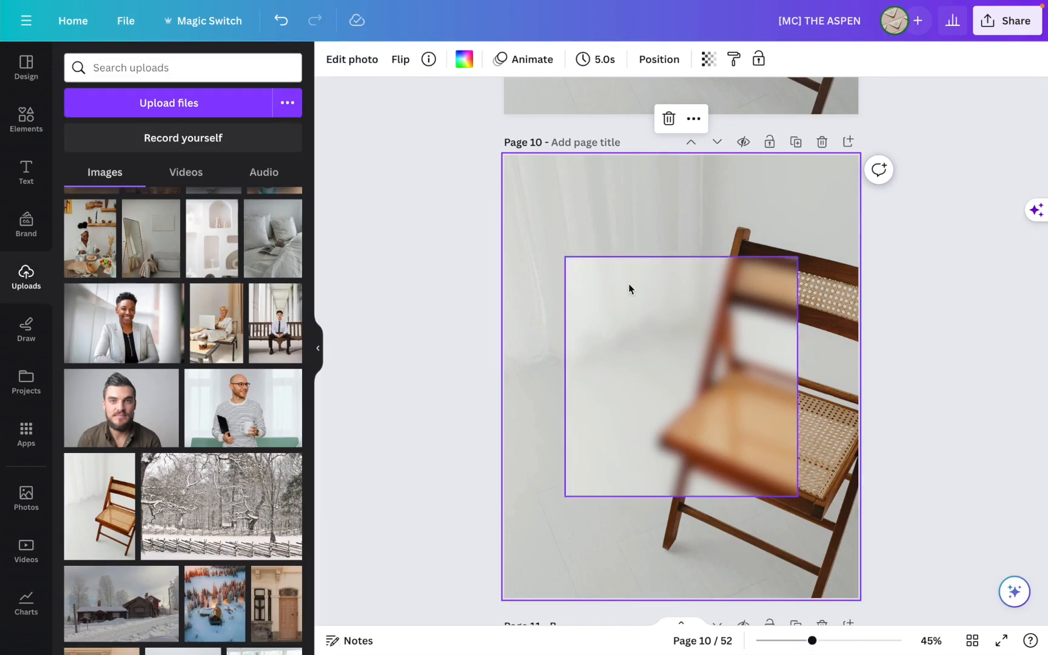
Raise the blurred panel photo's brightness to 9 so it stands out lighter than the background.
{"action": "scroll", "coordinate": [449, 310], "scroll_direction": "up", "scroll_amount": 1}
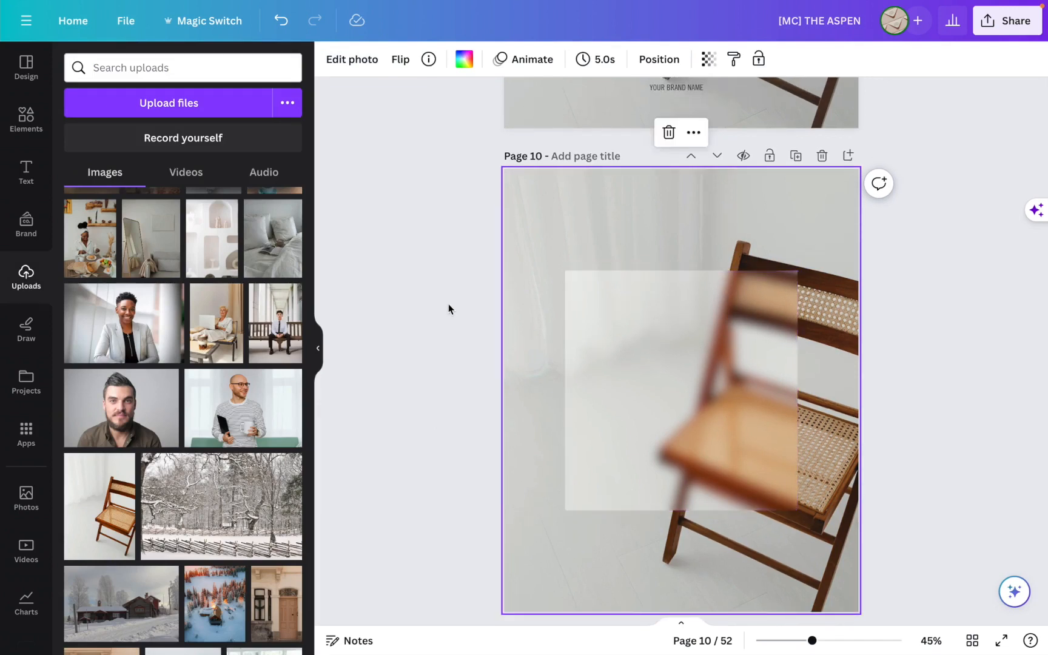
{"action": "left_click", "coordinate": [588, 372]}
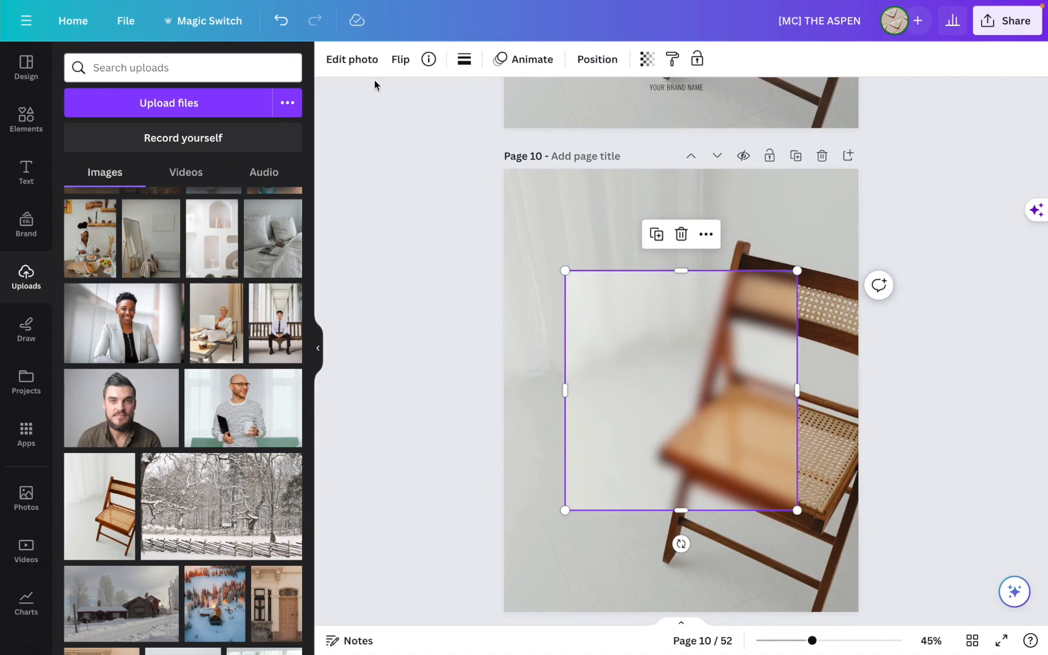
{"action": "left_click", "coordinate": [361, 60]}
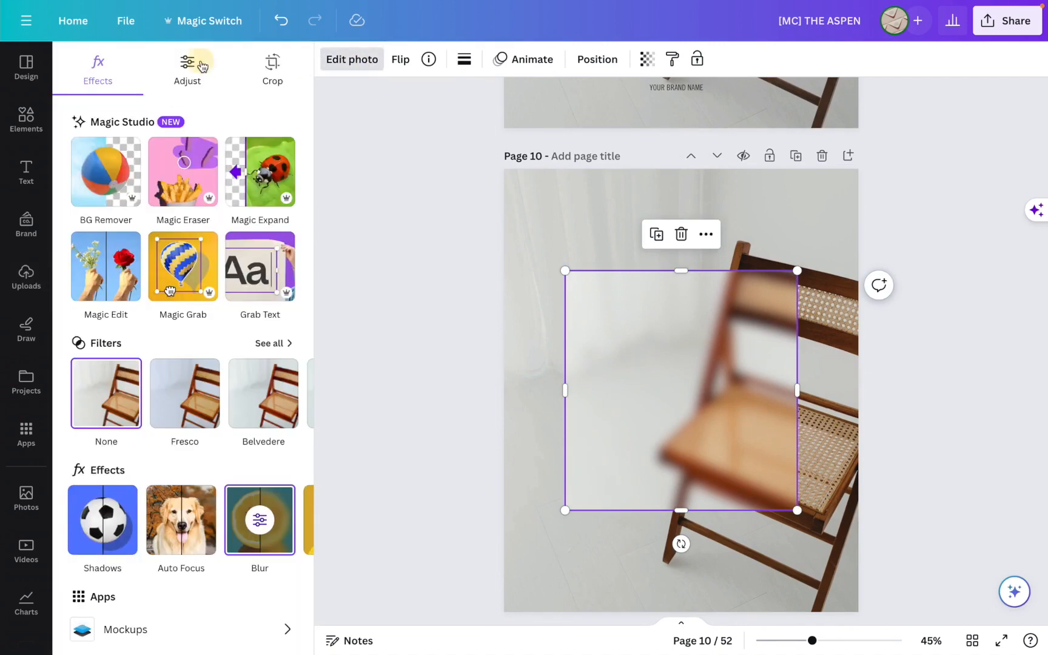
{"action": "left_click", "coordinate": [200, 66]}
{"action": "mouse_move", "coordinate": [184, 405]}
{"action": "left_mouse_down"}
{"action": "mouse_move", "coordinate": [205, 403]}
{"action": "mouse_move", "coordinate": [163, 403]}
{"action": "mouse_move", "coordinate": [192, 408]}
{"action": "left_mouse_up"}
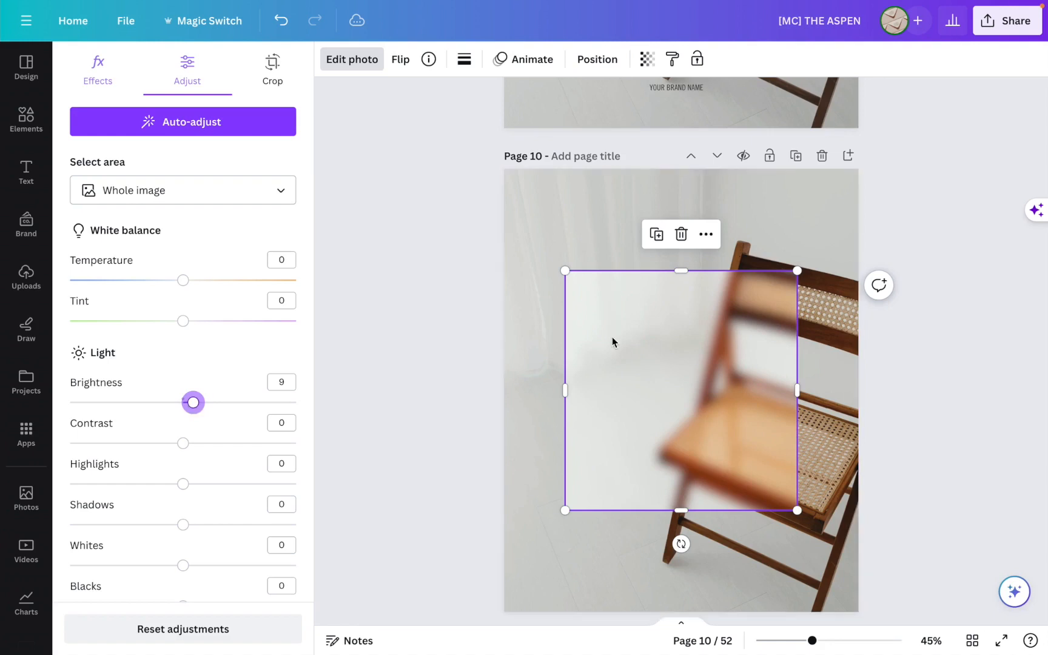
{"action": "left_click", "coordinate": [494, 353]}
{"action": "left_click", "coordinate": [538, 308]}
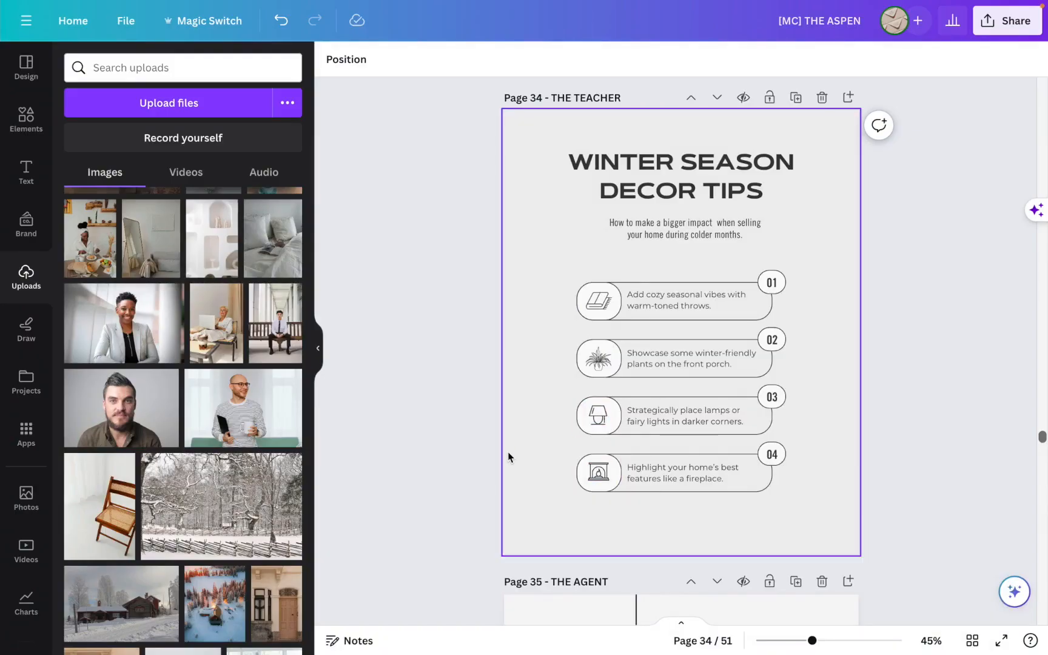
Search the elements library for "lamp icon" and browse the full list of matching graphics.
{"action": "left_click", "coordinate": [26, 118]}
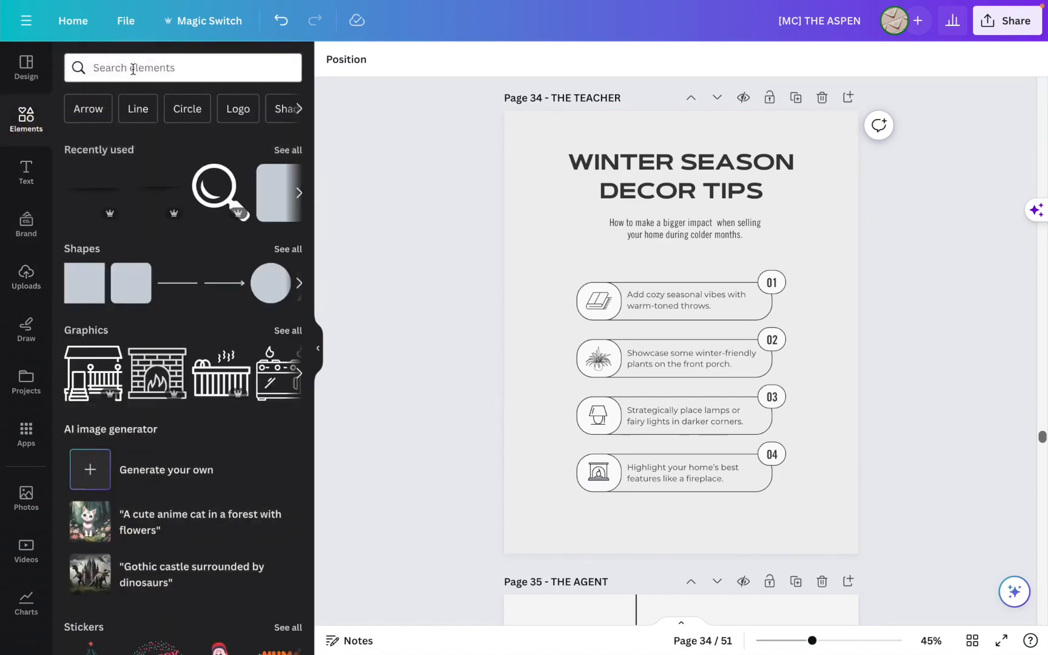
{"action": "left_click", "coordinate": [133, 68]}
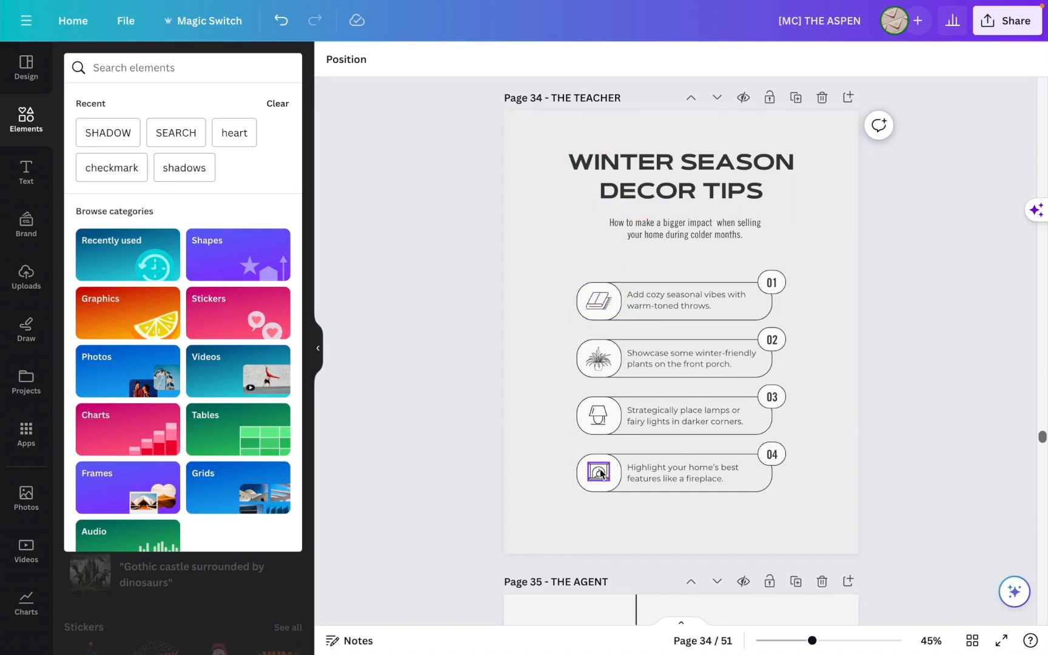
{"action": "left_click", "coordinate": [26, 122]}
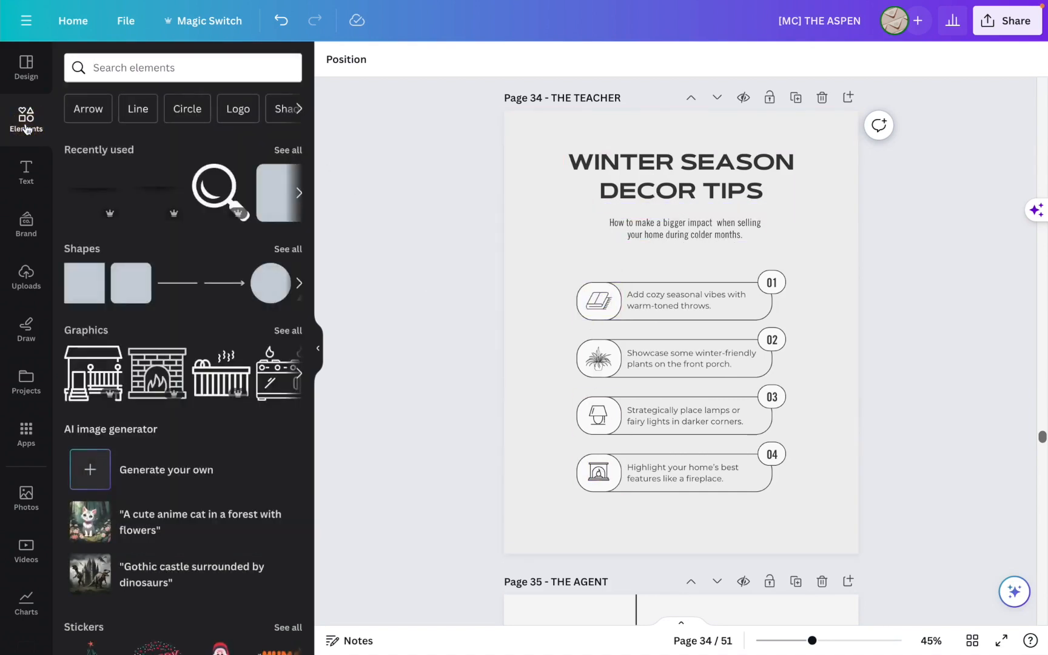
{"action": "left_click", "coordinate": [133, 68]}
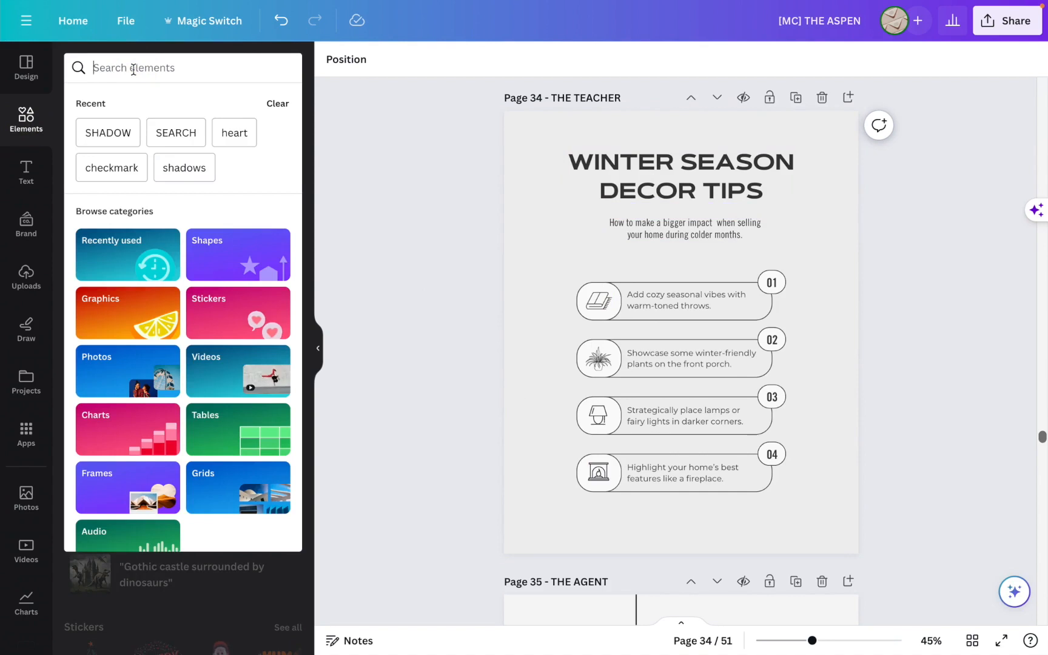
{"action": "type", "text": "lamp icon"}
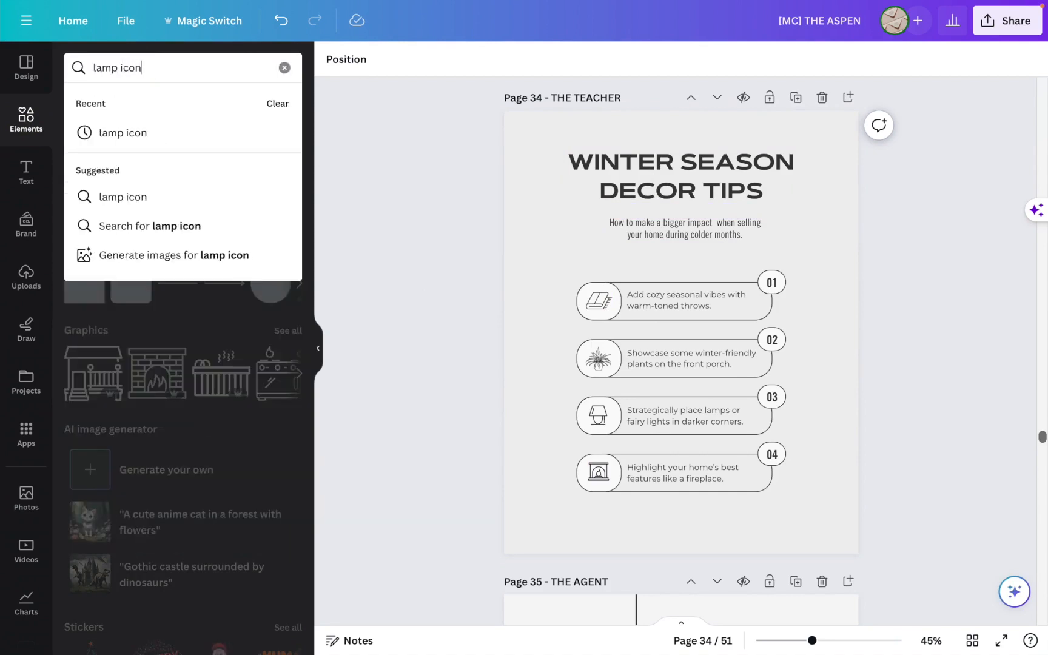
{"action": "key", "text": "Return"}
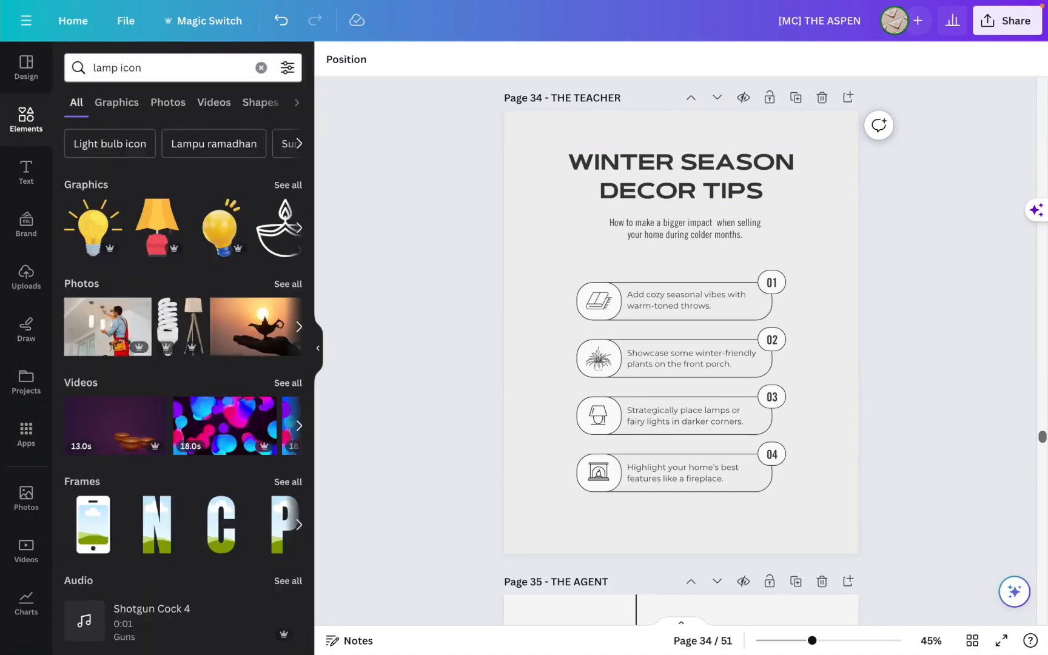
{"action": "left_click", "coordinate": [284, 185]}
{"action": "scroll", "coordinate": [198, 289], "scroll_direction": "down", "scroll_amount": 4}
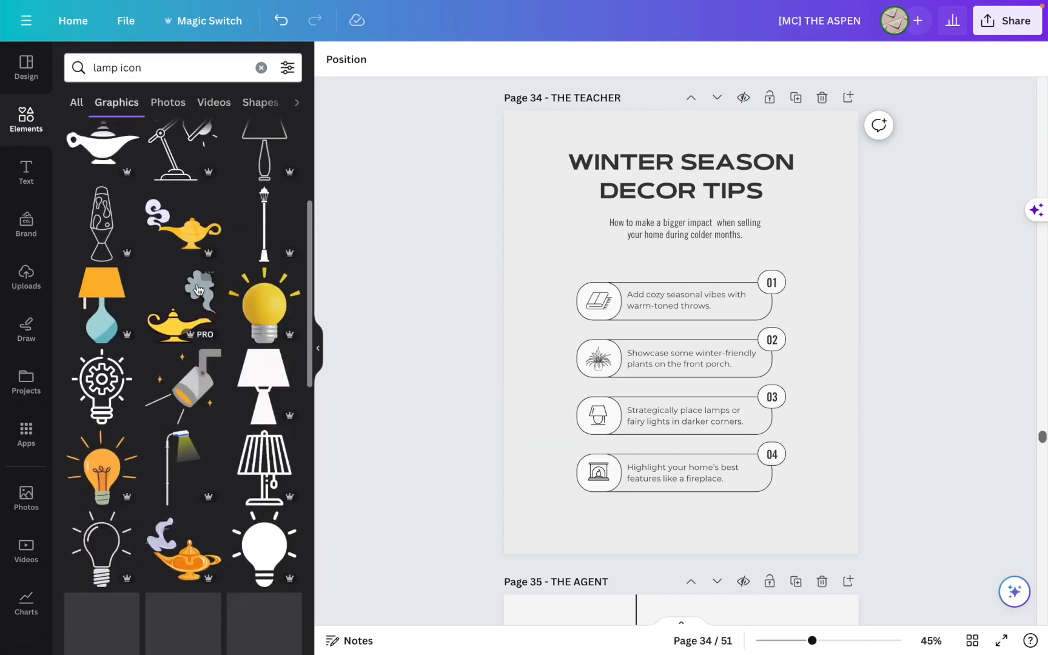
{"action": "scroll", "coordinate": [198, 290], "scroll_direction": "down", "scroll_amount": 5}
{"action": "scroll", "coordinate": [198, 289], "scroll_direction": "up", "scroll_amount": 10}
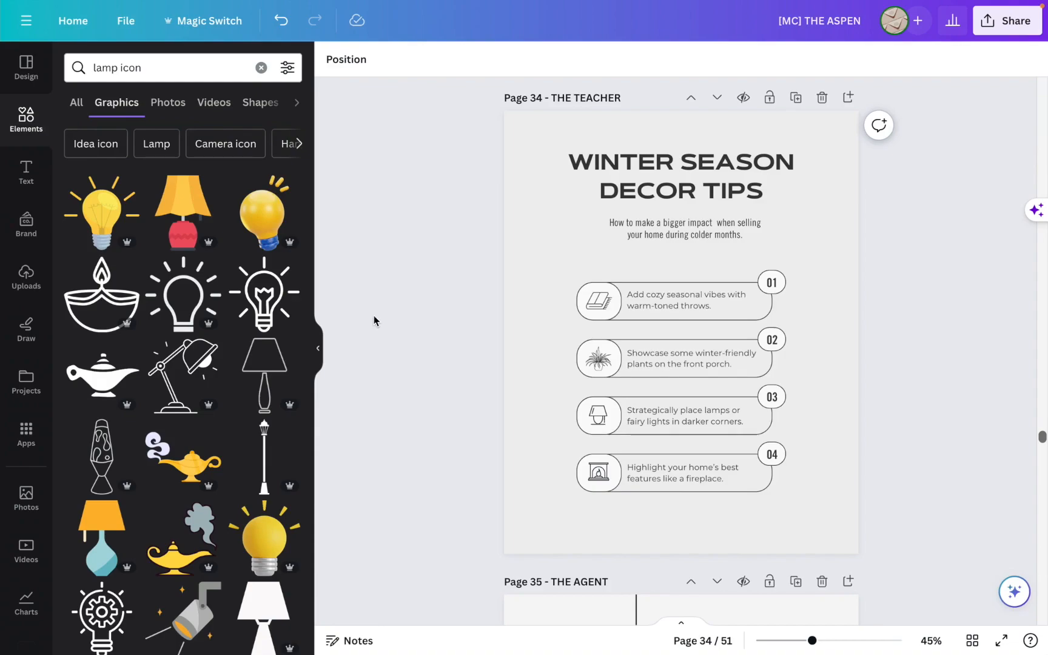
{"action": "scroll", "coordinate": [374, 316], "scroll_direction": "up", "scroll_amount": 5}
Switch to the Iconfinder website in Chrome, search for "lamp" icons, and limit the results to free ones.
{"action": "mouse_move", "coordinate": [103, 12]}
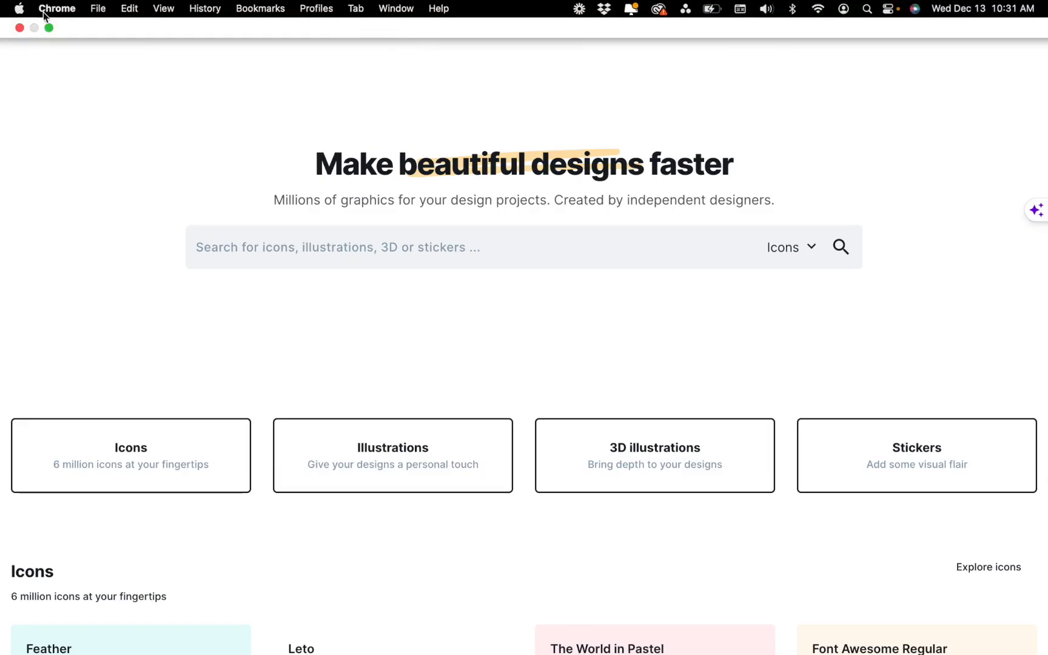
{"action": "left_click", "coordinate": [225, 250]}
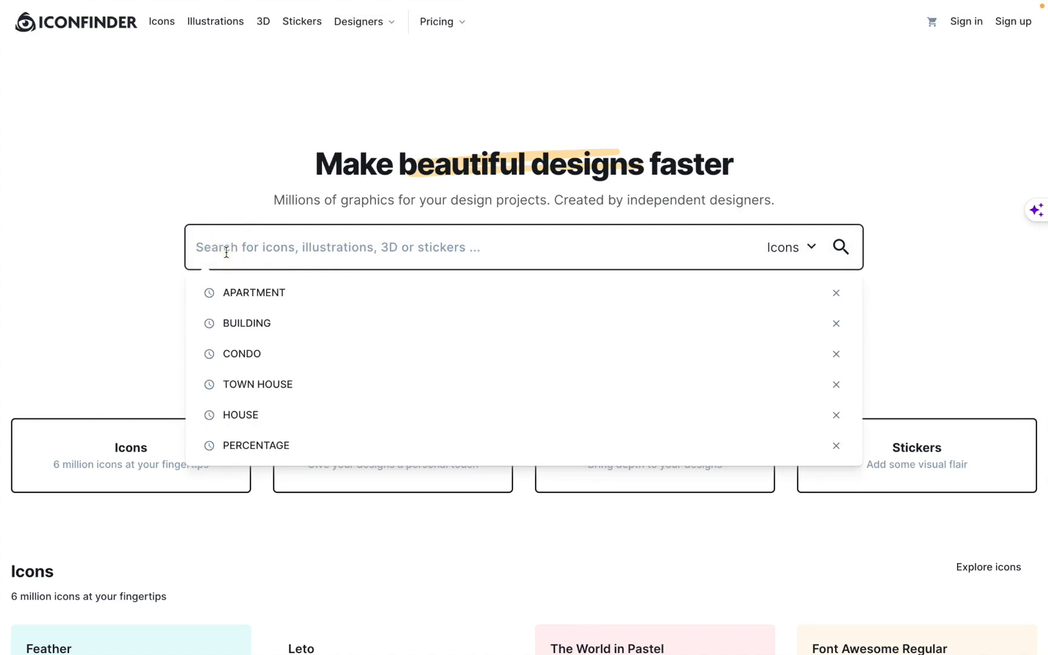
{"action": "type", "text": "lamp"}
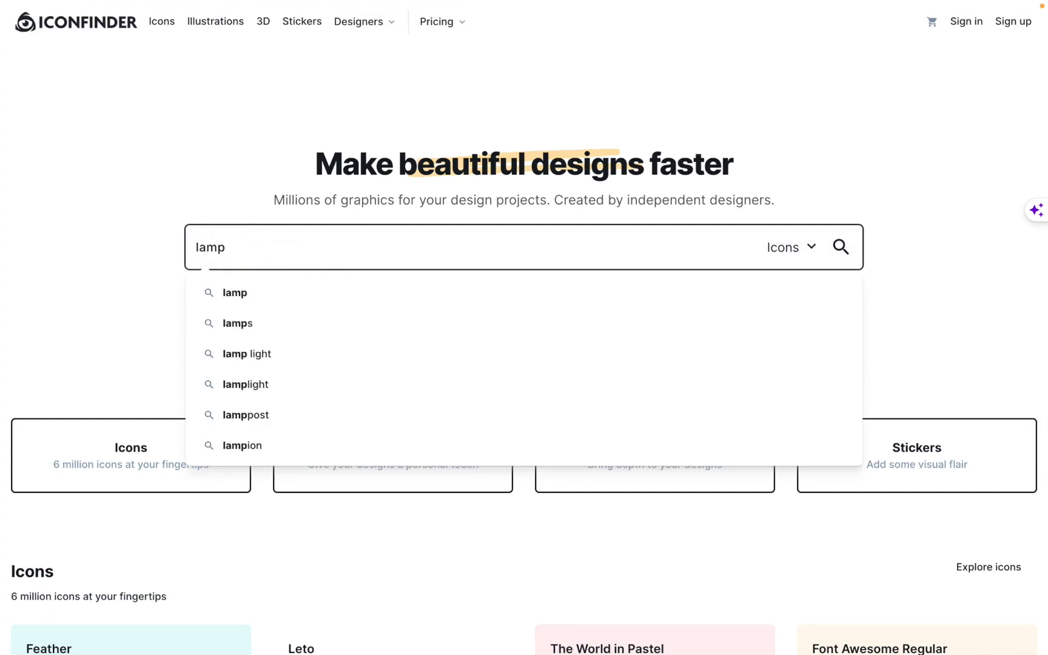
{"action": "key", "text": "Return"}
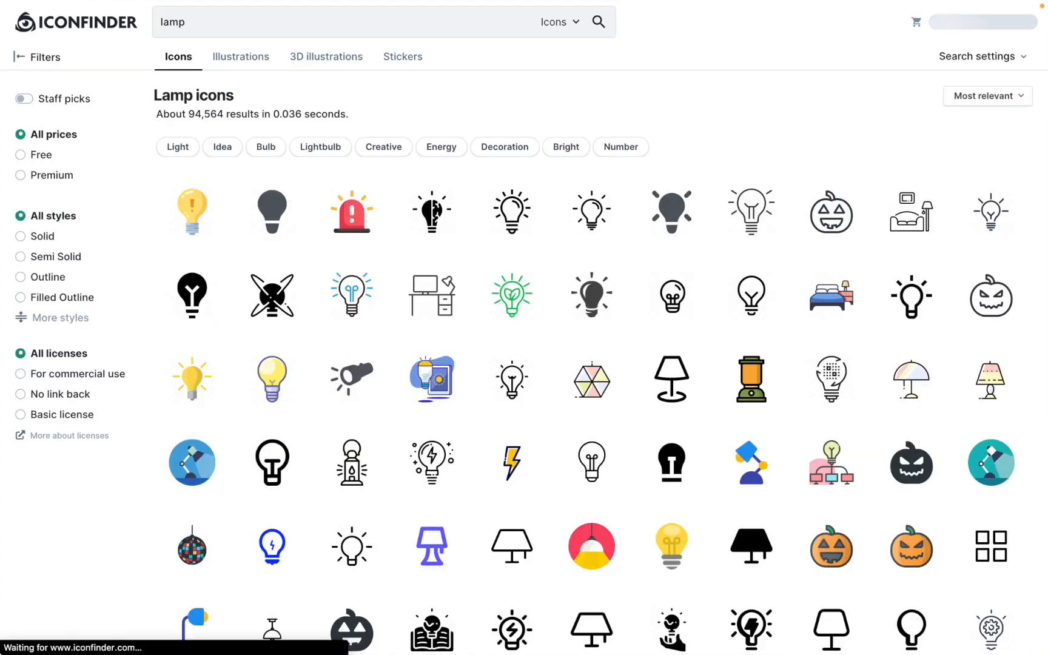
{"action": "left_click", "coordinate": [21, 154]}
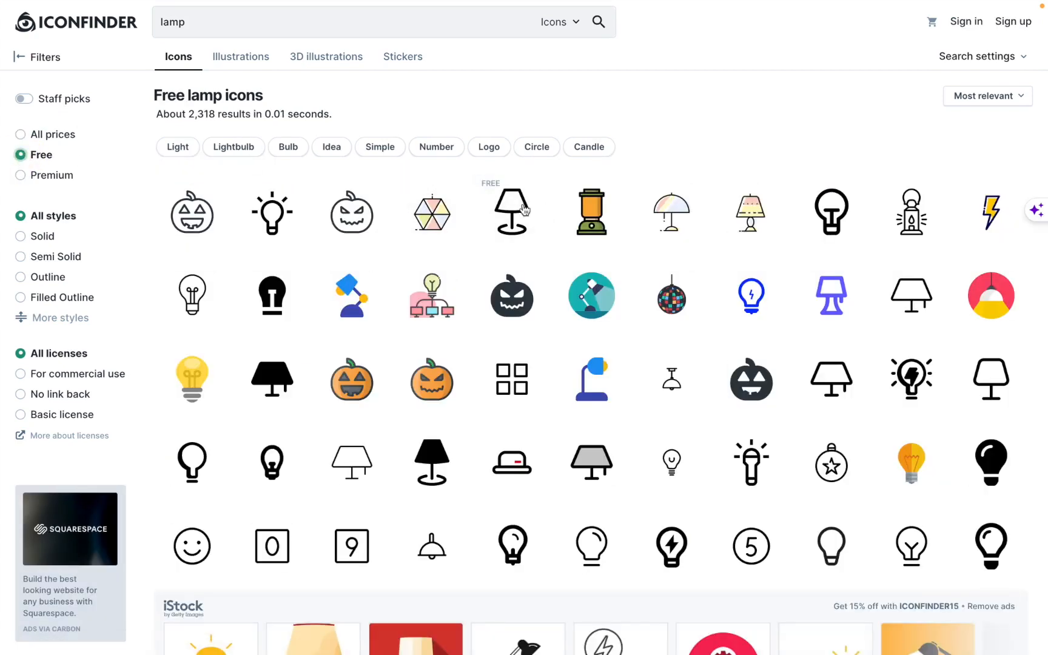
Open the free outlined table lamp icon from Bootstrap Icons and download it in SVG format.
{"action": "left_click", "coordinate": [489, 210]}
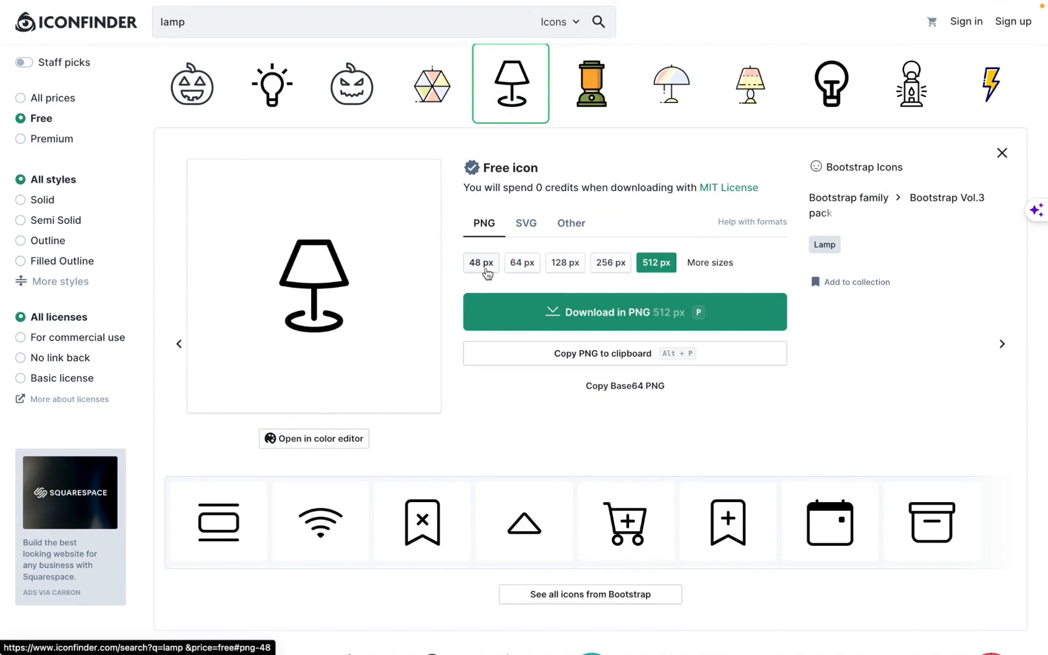
{"action": "left_click", "coordinate": [520, 229]}
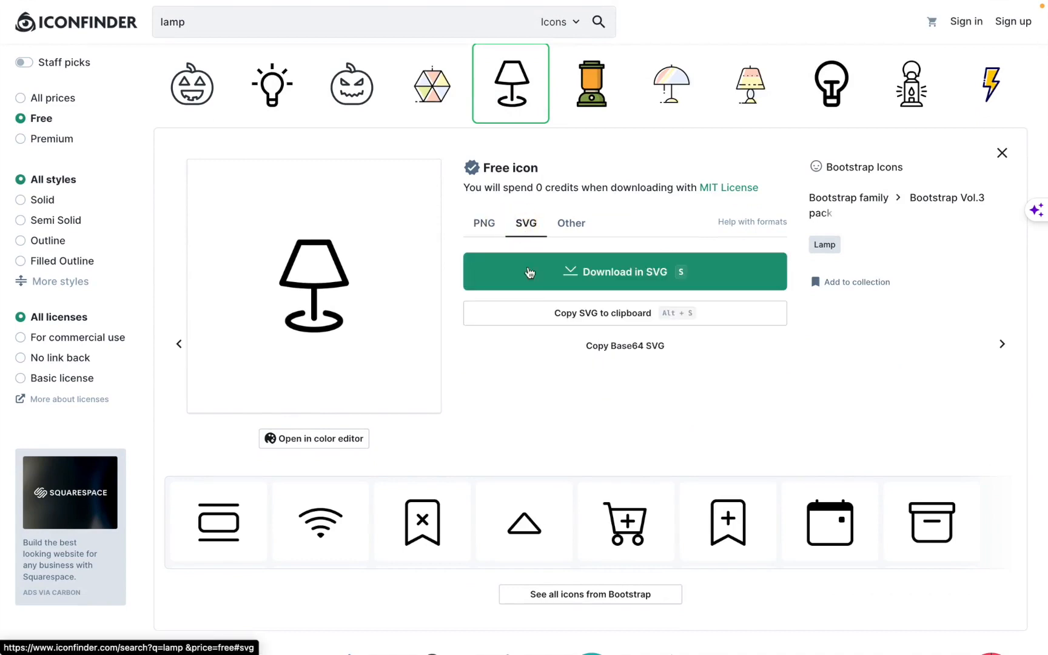
{"action": "left_click", "coordinate": [601, 276]}
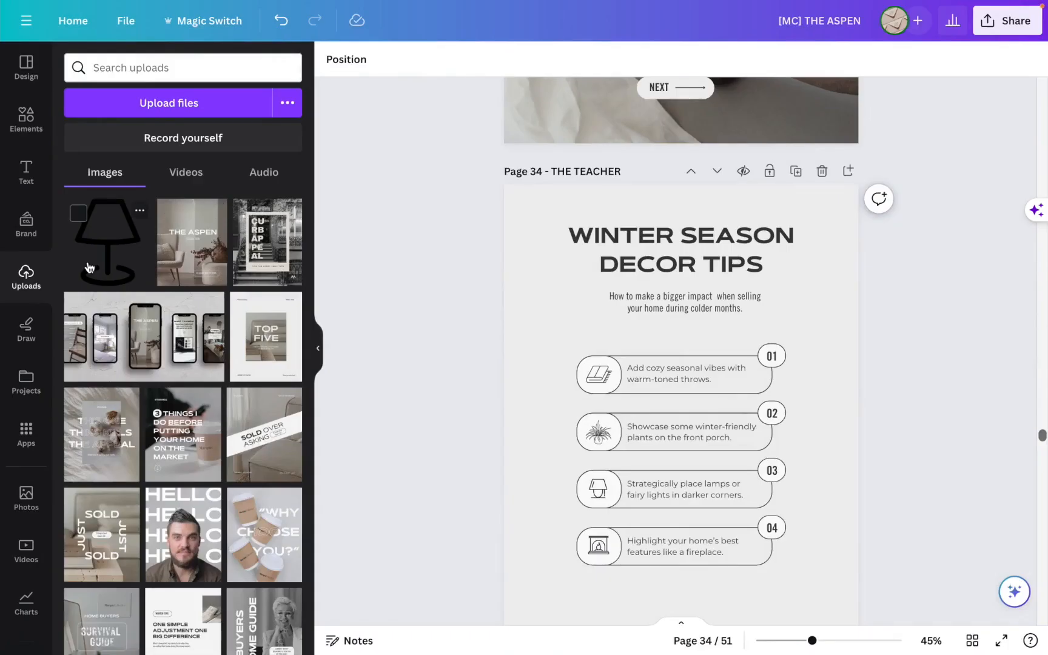
Back in Canva, add the uploaded lamp icon to page 34 and shrink it to sit beside the subtitle.
{"action": "left_click", "coordinate": [119, 239]}
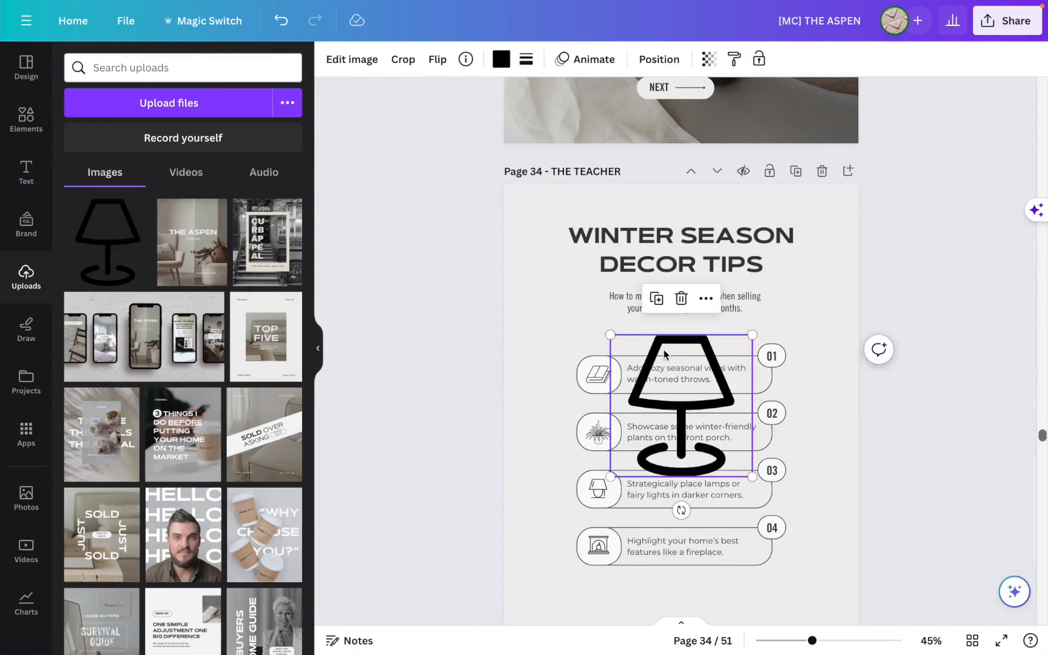
{"action": "left_click_drag", "start_coordinate": [609, 335], "coordinate": [563, 311]}
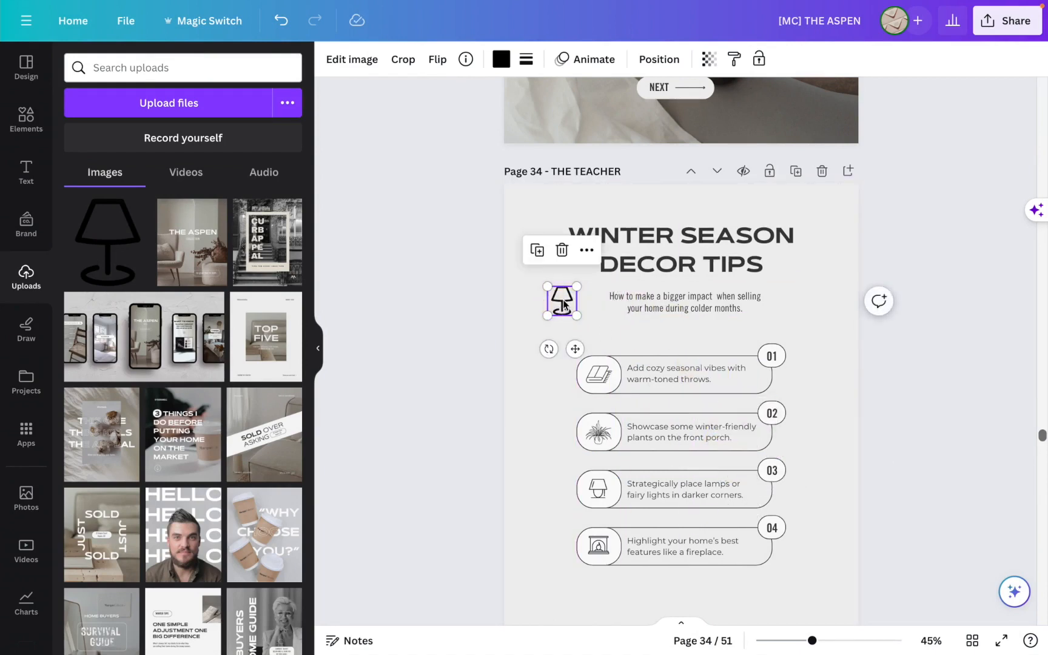
Try orange-red from the document colors on the lamp icon, return it to black #000000, and delete the icon from page 34.
{"action": "left_click", "coordinate": [501, 59]}
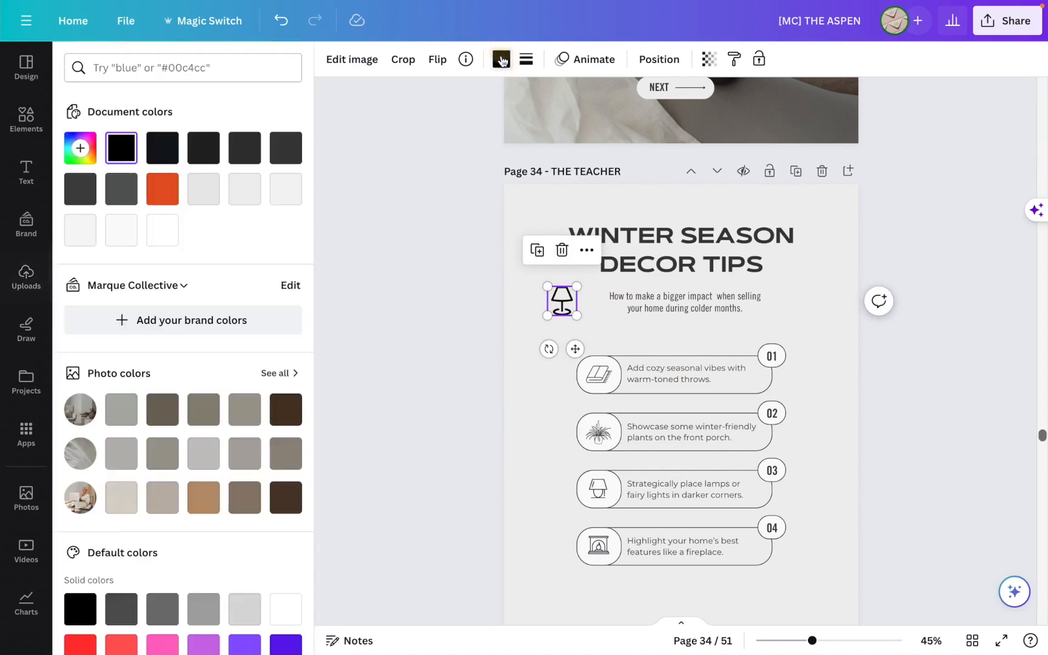
{"action": "left_click", "coordinate": [121, 189]}
{"action": "left_click", "coordinate": [164, 191]}
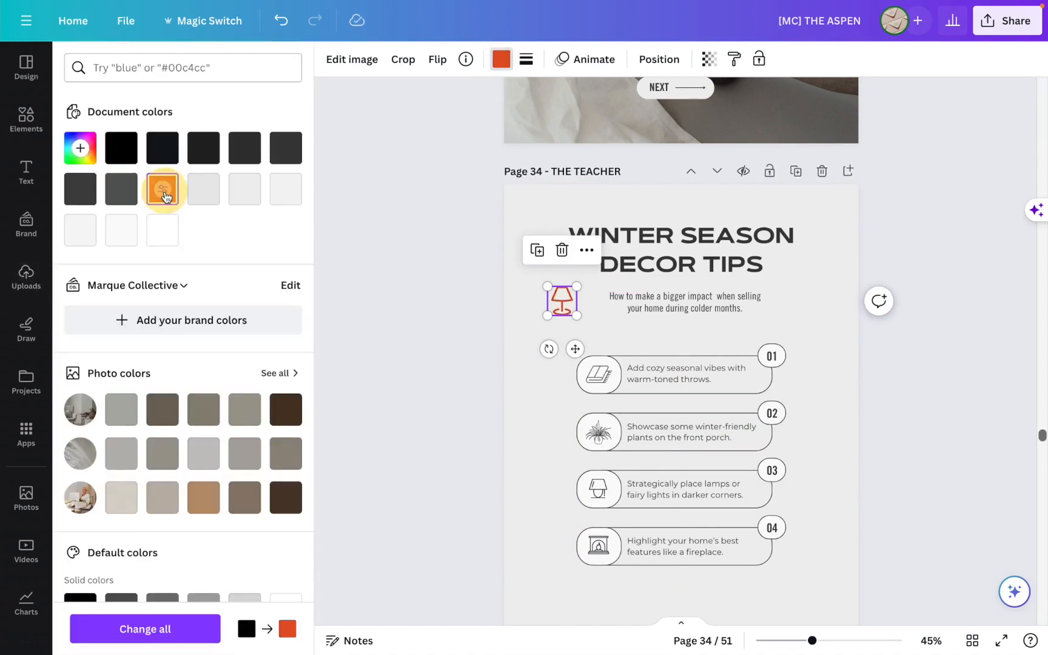
{"action": "left_click", "coordinate": [121, 147]}
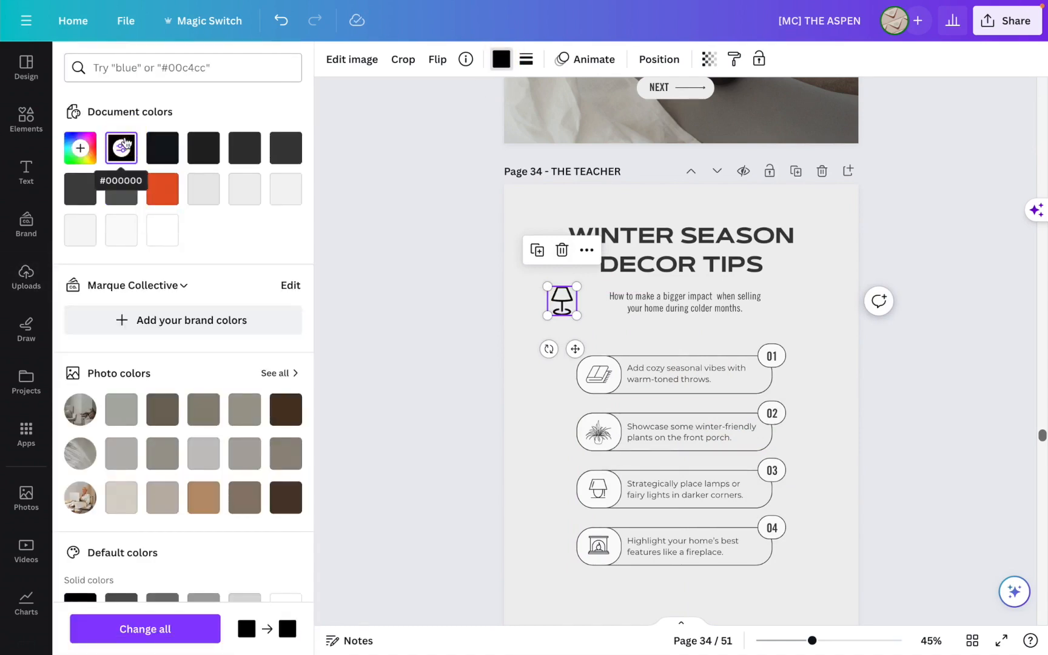
{"action": "left_click", "coordinate": [473, 258]}
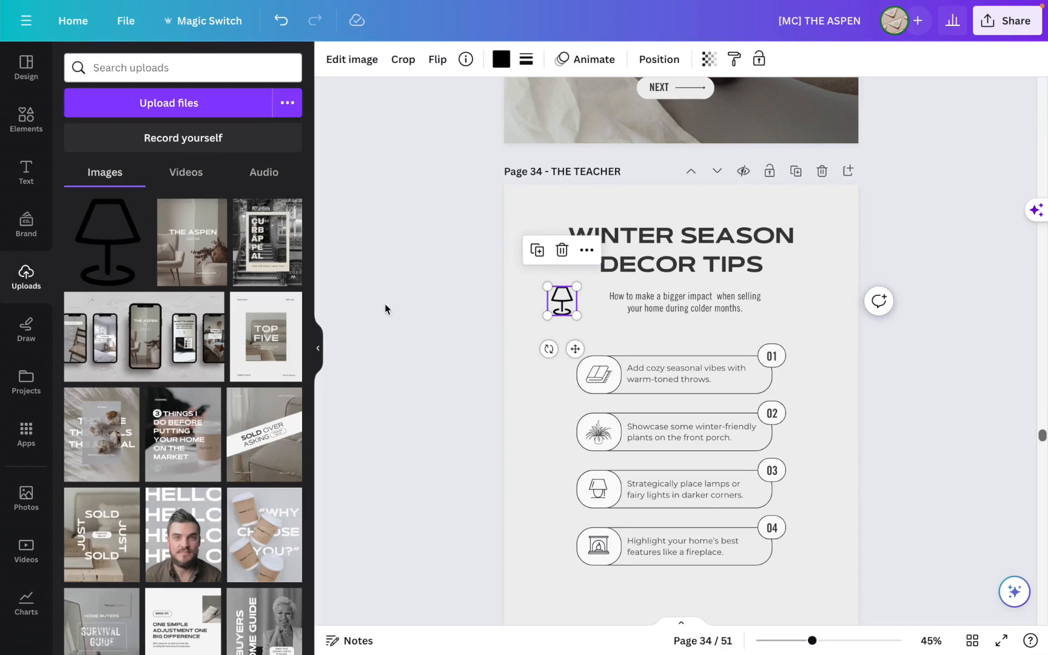
{"action": "key", "text": "Delete"}
Examine how the MarqueCollective logo is placed on the photos of pages 28, 36 and 40.
{"action": "key", "text": "alt+1"}
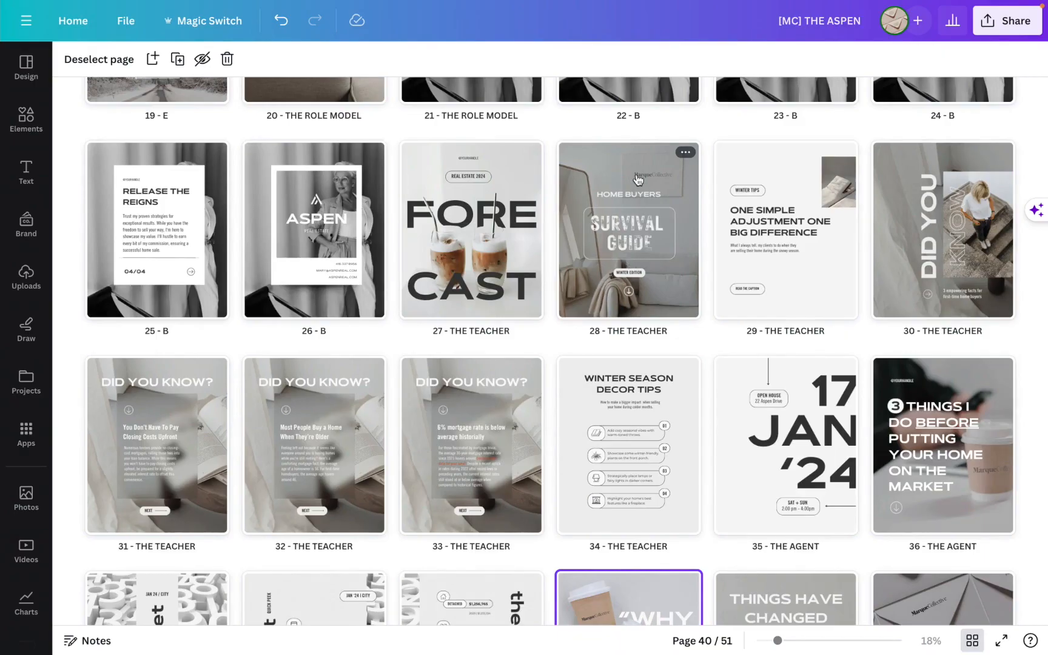
{"action": "left_click", "coordinate": [638, 179]}
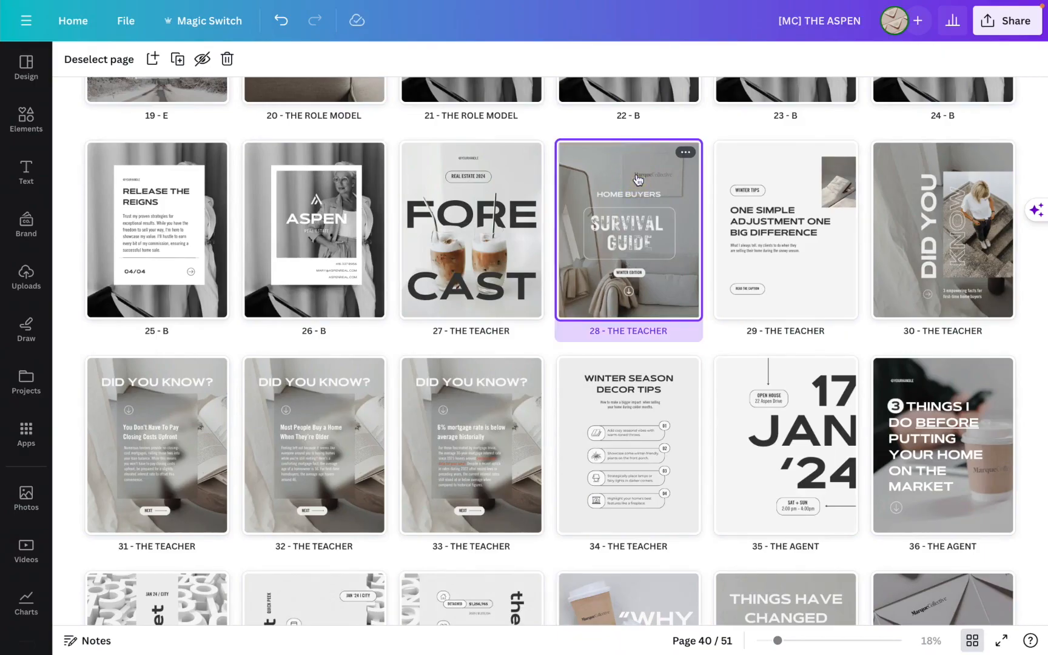
{"action": "double_click", "coordinate": [638, 180]}
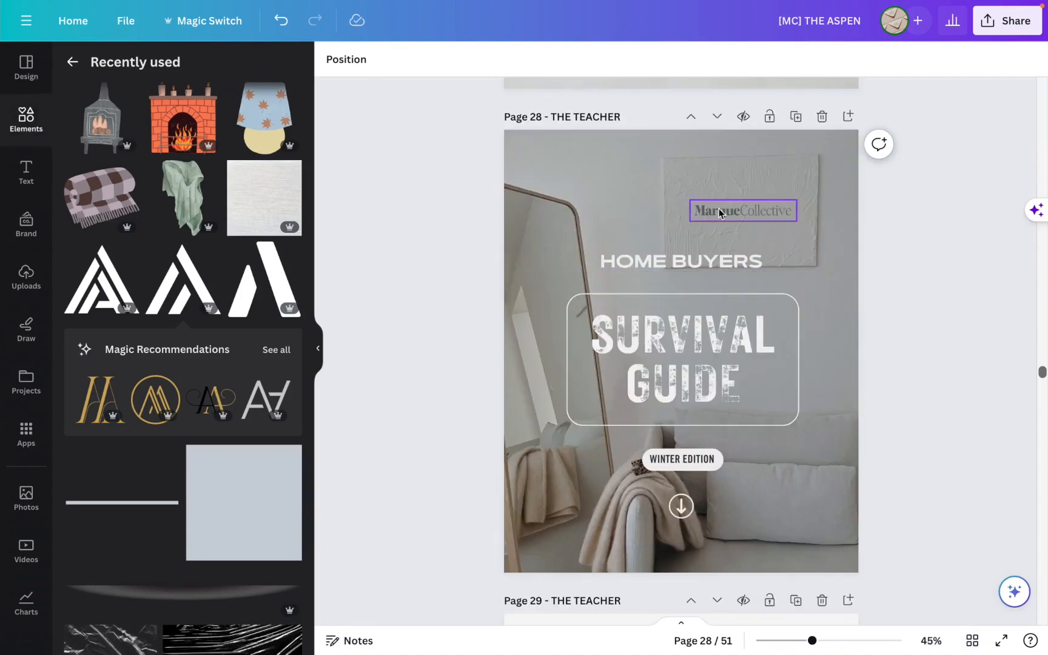
{"action": "left_click", "coordinate": [972, 639]}
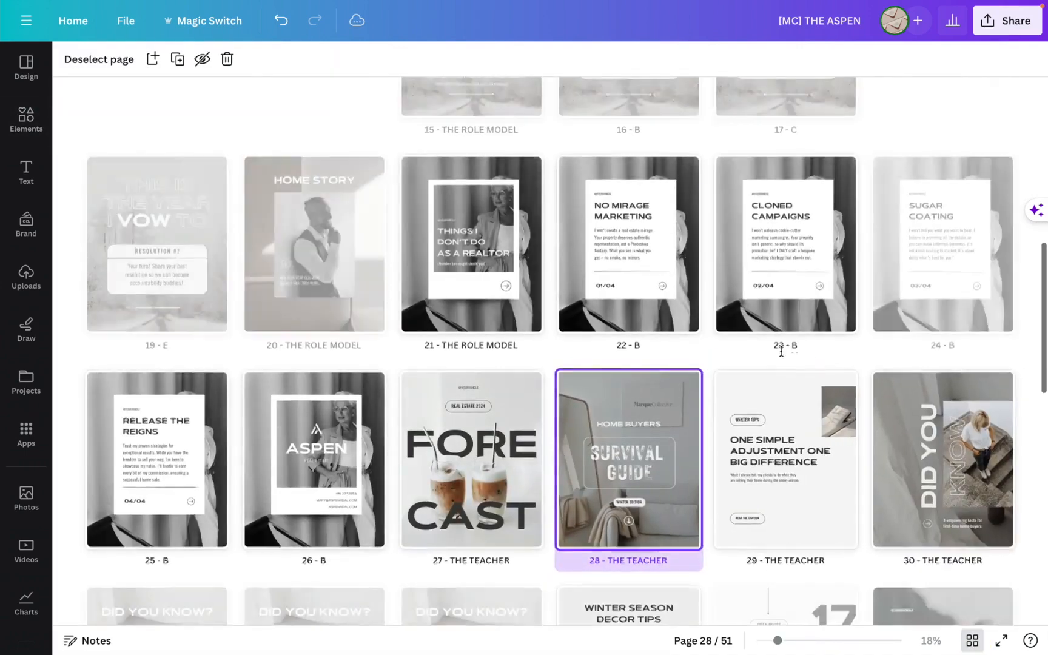
{"action": "scroll", "coordinate": [915, 491], "scroll_direction": "down", "scroll_amount": 3}
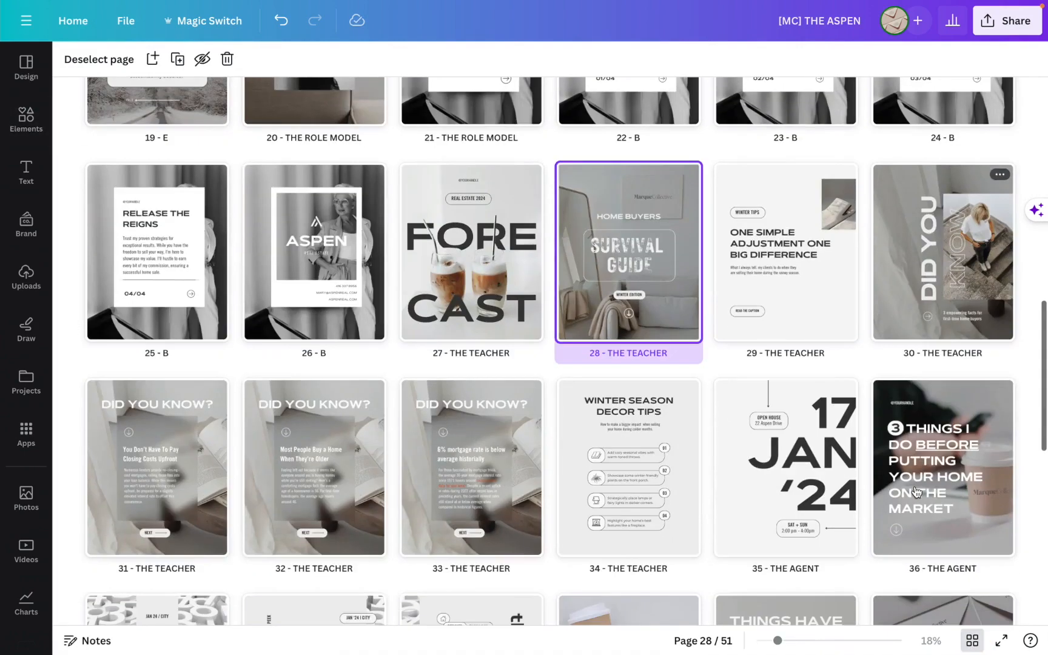
{"action": "double_click", "coordinate": [916, 491]}
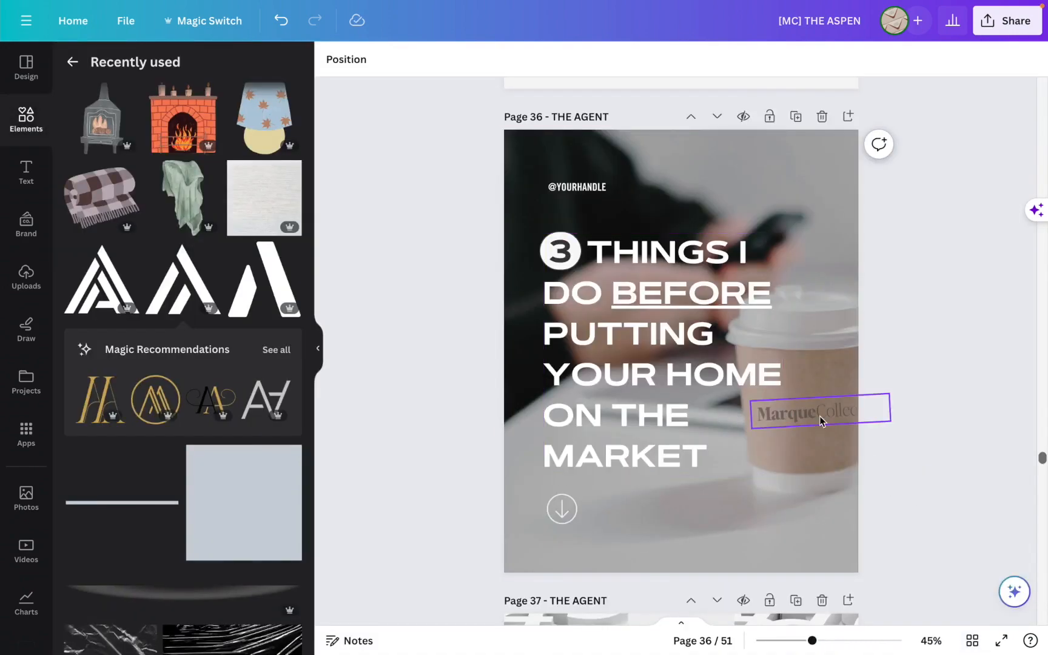
{"action": "left_click", "coordinate": [971, 641]}
{"action": "scroll", "coordinate": [682, 201], "scroll_direction": "down", "scroll_amount": 5}
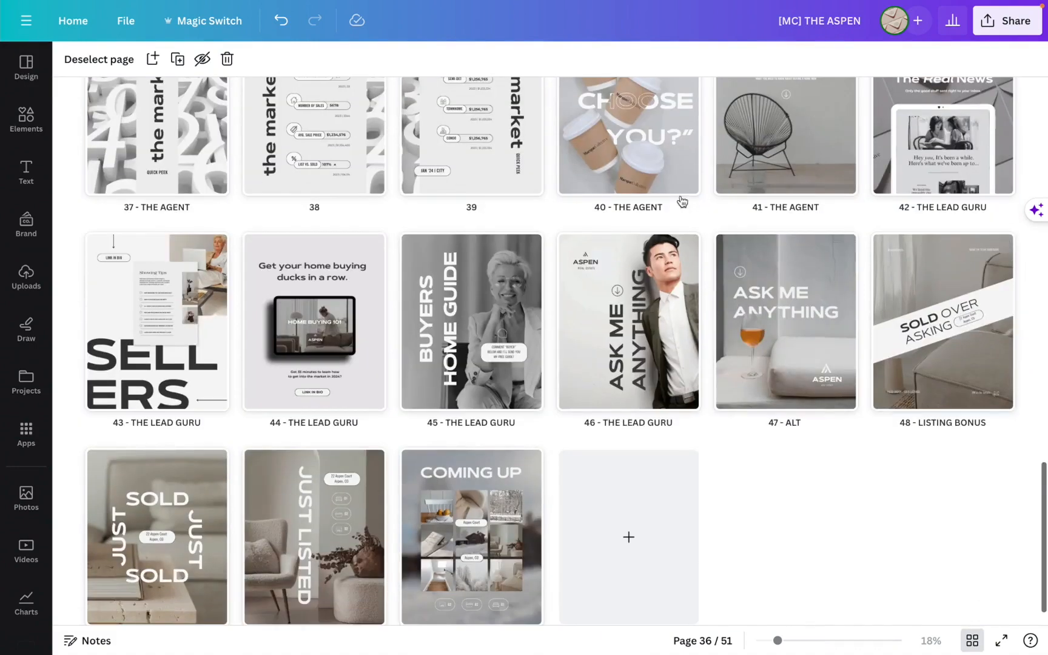
{"action": "double_click", "coordinate": [598, 159]}
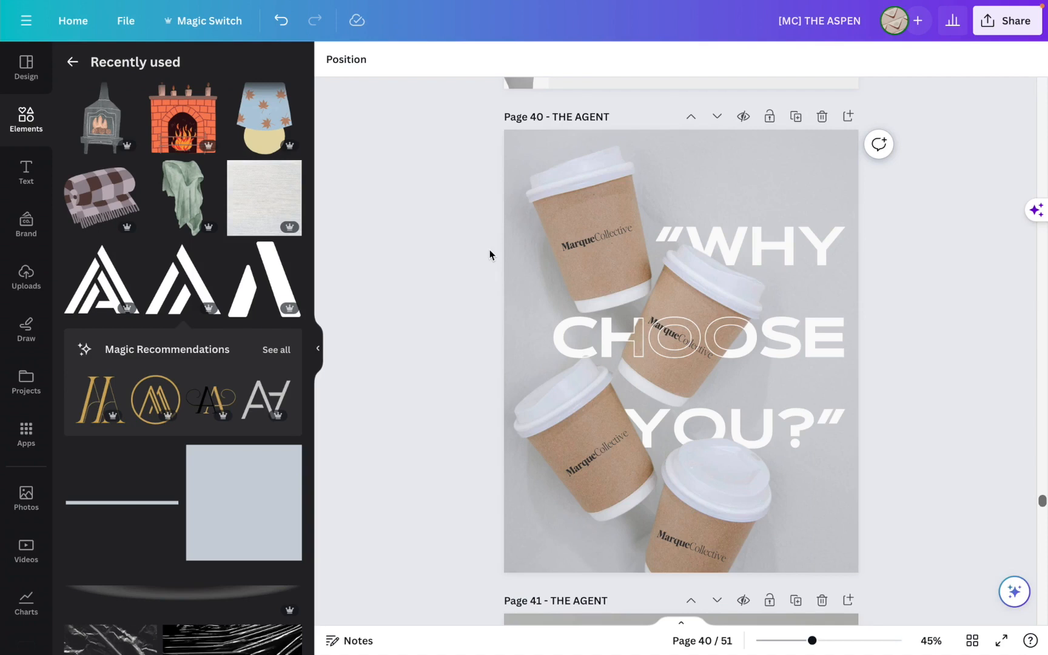
Add a blank page after page 40 and set the uploaded photo of four coffee cups as its background.
{"action": "left_click", "coordinate": [19, 288]}
{"action": "key", "text": "ctrl+Return"}
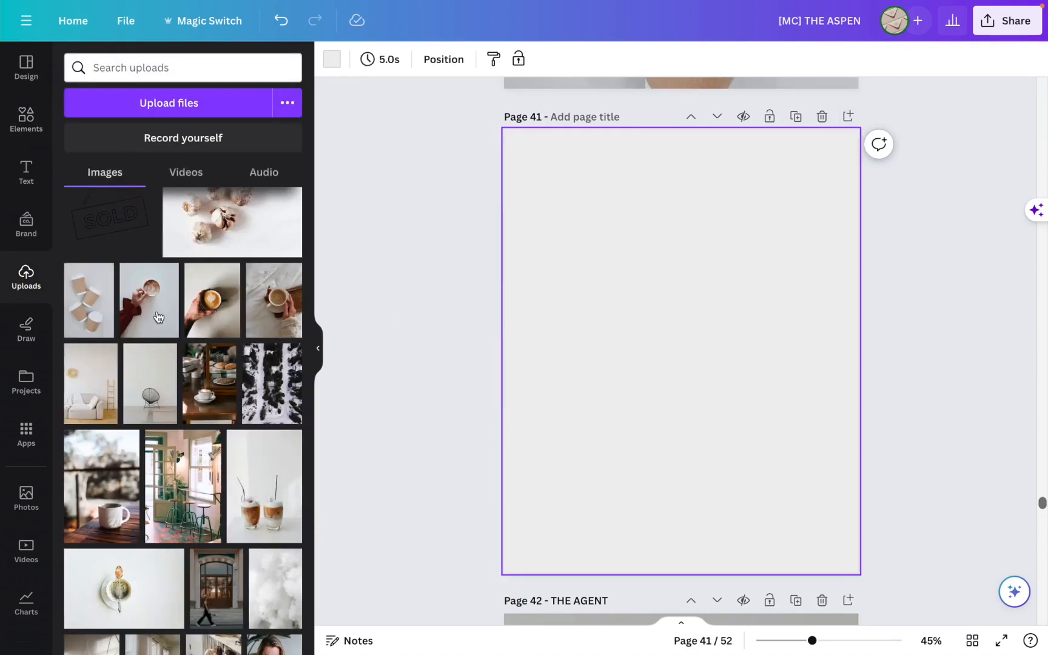
{"action": "left_click", "coordinate": [107, 305]}
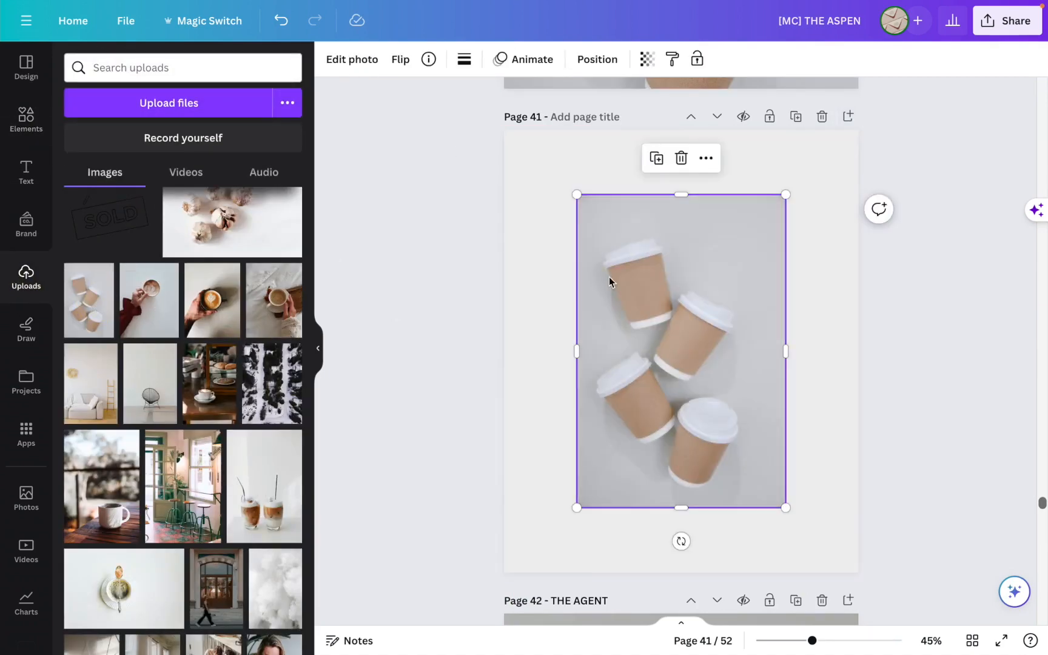
{"action": "right_click", "coordinate": [622, 282]}
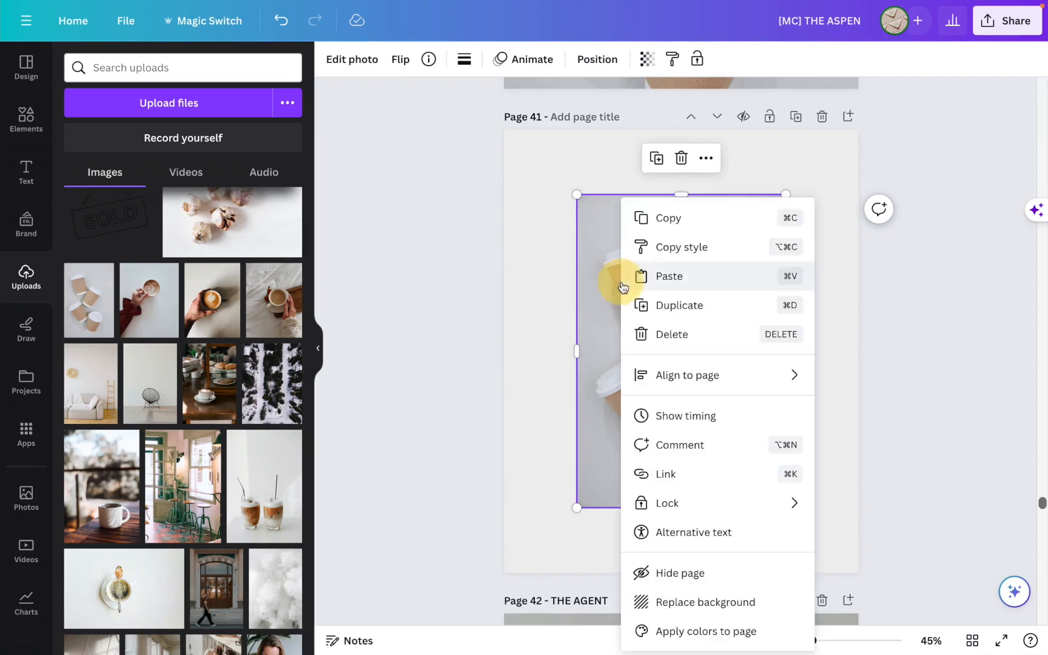
{"action": "left_click", "coordinate": [672, 603]}
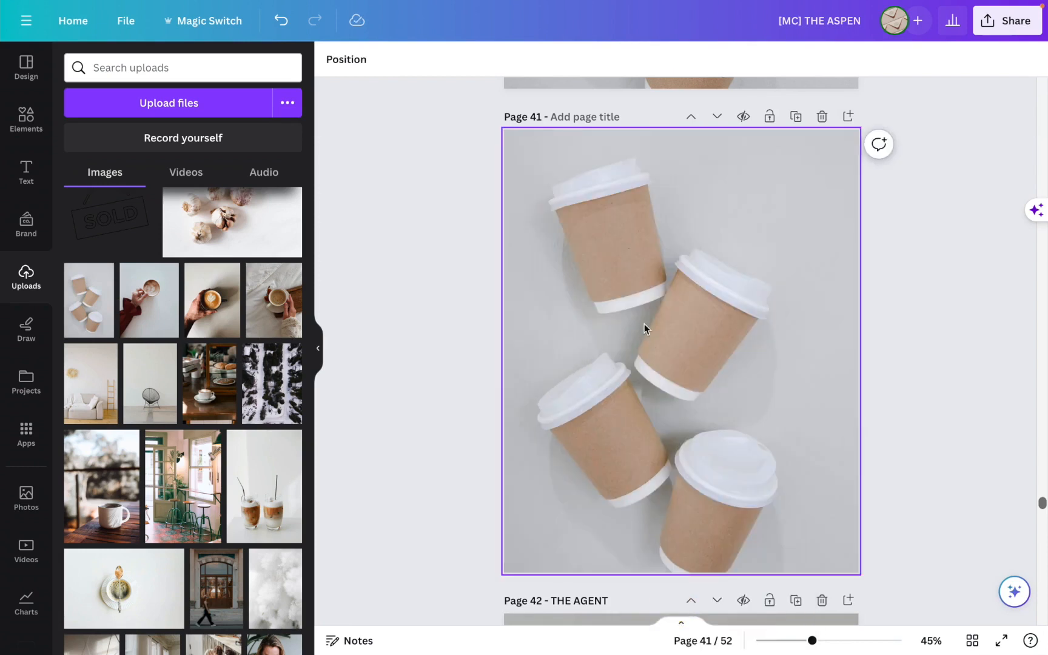
Shift the background photo on page 41 upward within its frame so all four cups fit on the page.
{"action": "double_click", "coordinate": [627, 248]}
{"action": "left_click_drag", "start_coordinate": [627, 248], "coordinate": [627, 215]}
{"action": "left_click", "coordinate": [440, 245]}
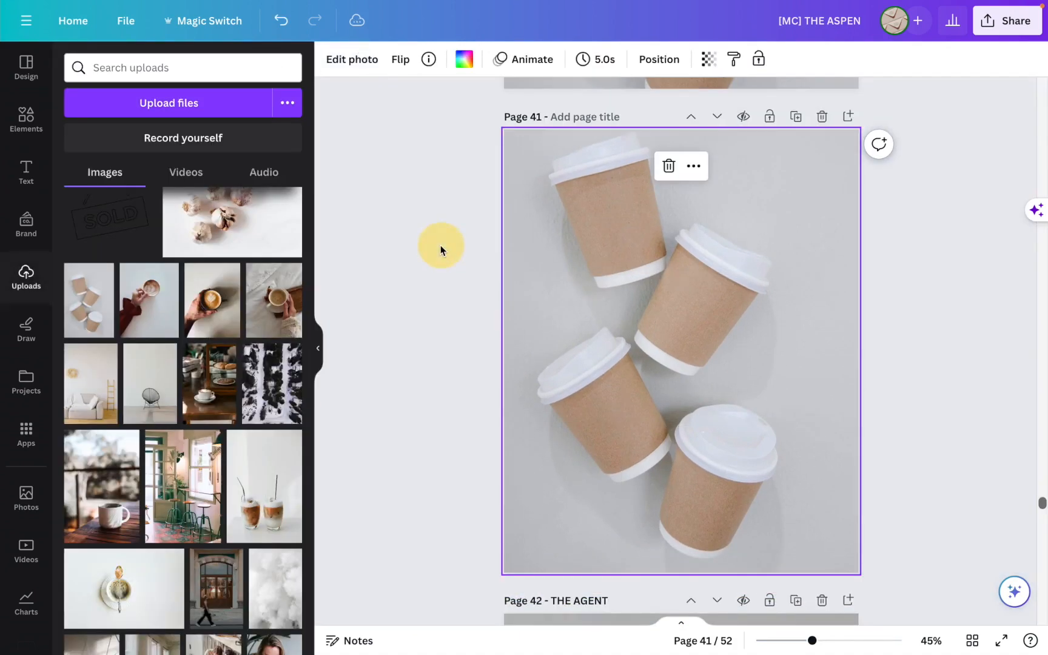
Separate the cups from the background photo with Magic Grab and nudge them slightly down and to the left.
{"action": "left_click", "coordinate": [350, 61]}
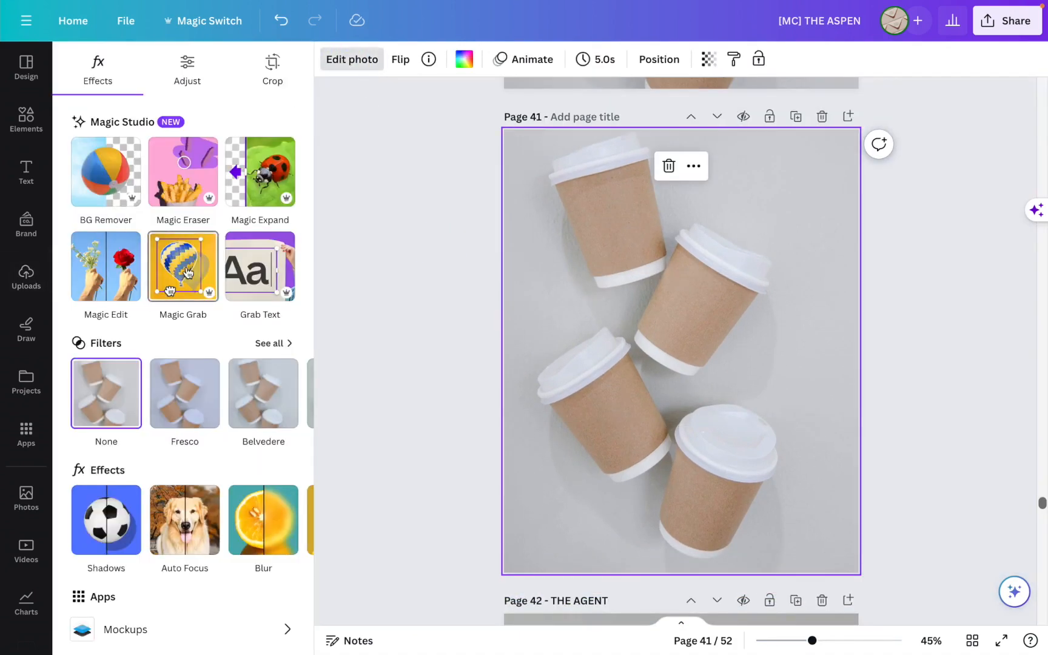
{"action": "left_click", "coordinate": [185, 271]}
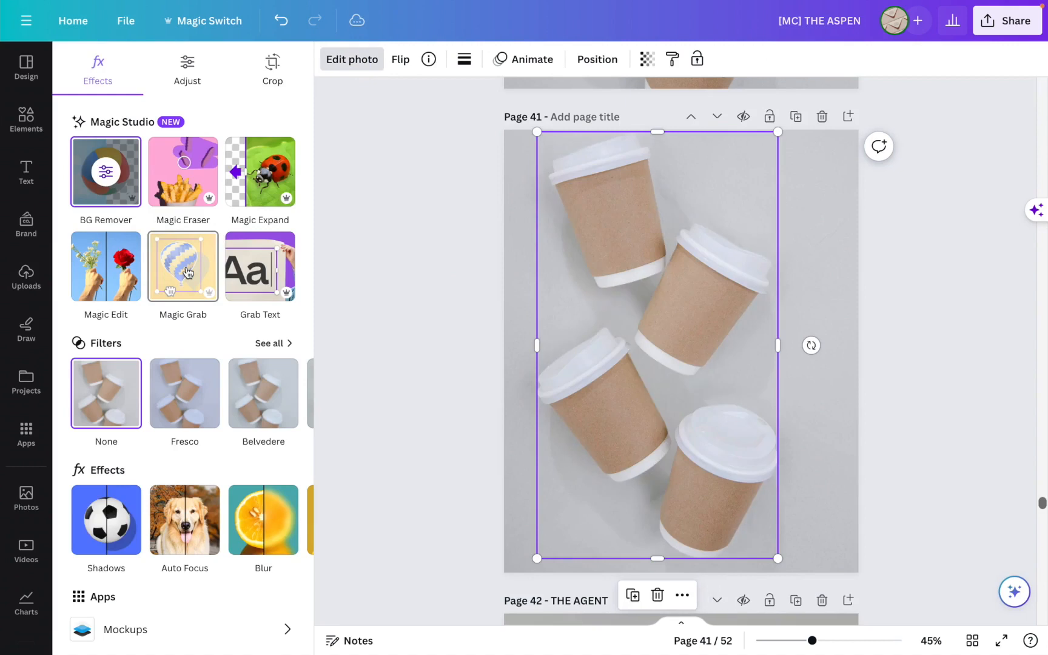
{"action": "mouse_move", "coordinate": [622, 243]}
{"action": "left_mouse_down"}
{"action": "mouse_move", "coordinate": [575, 243]}
{"action": "mouse_move", "coordinate": [618, 248]}
{"action": "left_mouse_up"}
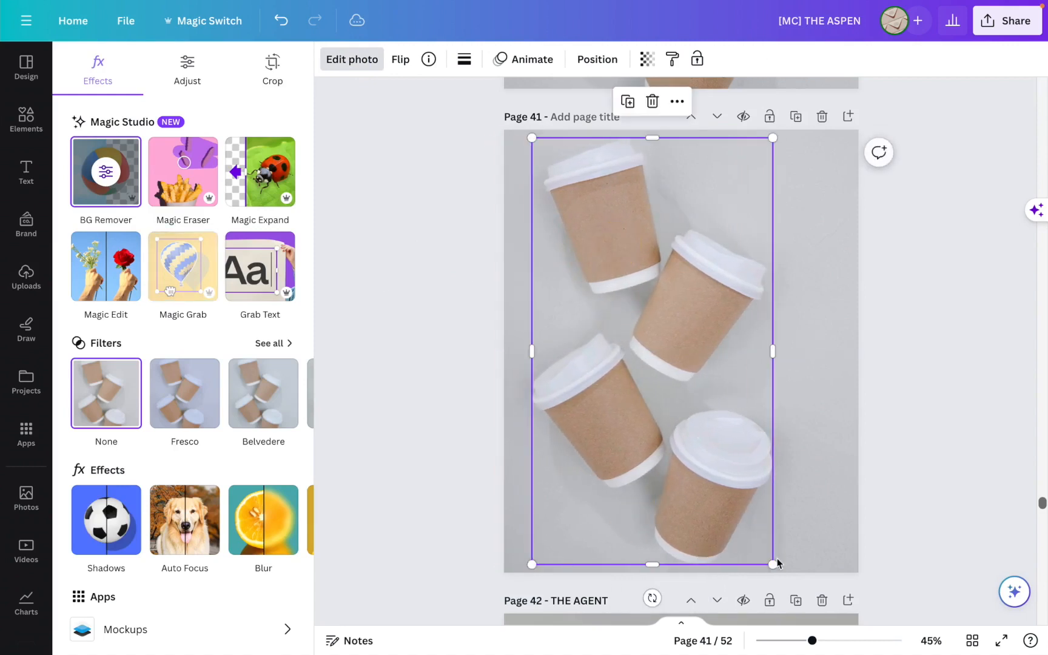
{"action": "left_click", "coordinate": [420, 362]}
{"action": "left_click", "coordinate": [420, 362]}
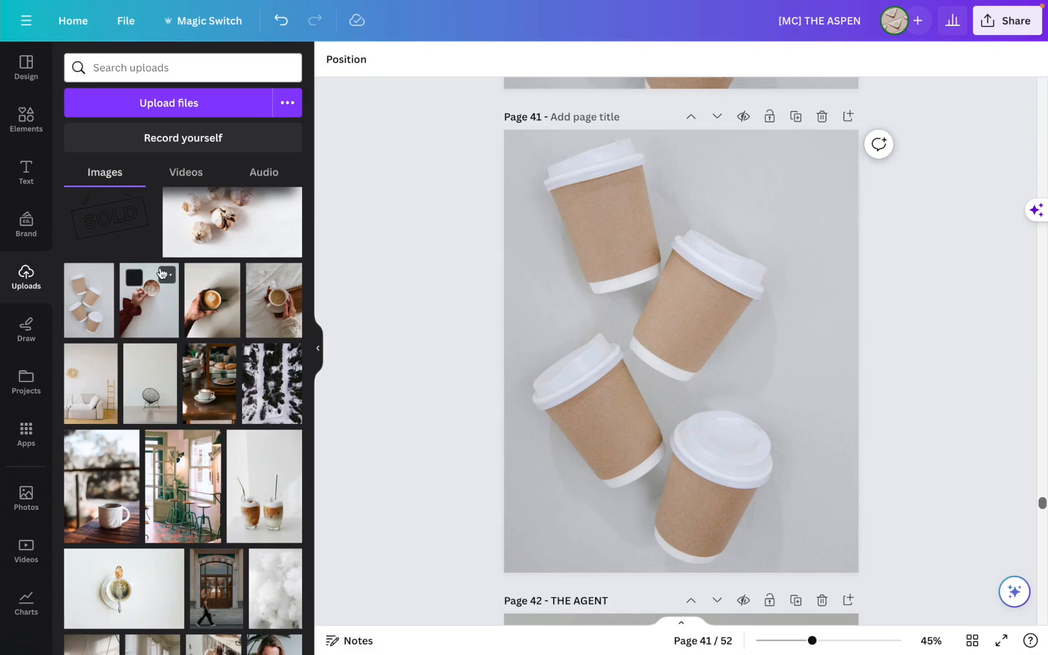
Place the recently used striped A logo graphic in black on the uppermost cup, scaled down and tilted to match the cup.
{"action": "left_click", "coordinate": [30, 121]}
{"action": "left_click", "coordinate": [176, 252]}
{"action": "left_click_drag", "start_coordinate": [687, 358], "coordinate": [611, 231]}
{"action": "left_click_drag", "start_coordinate": [592, 270], "coordinate": [603, 271]}
{"action": "left_click_drag", "start_coordinate": [613, 225], "coordinate": [616, 228]}
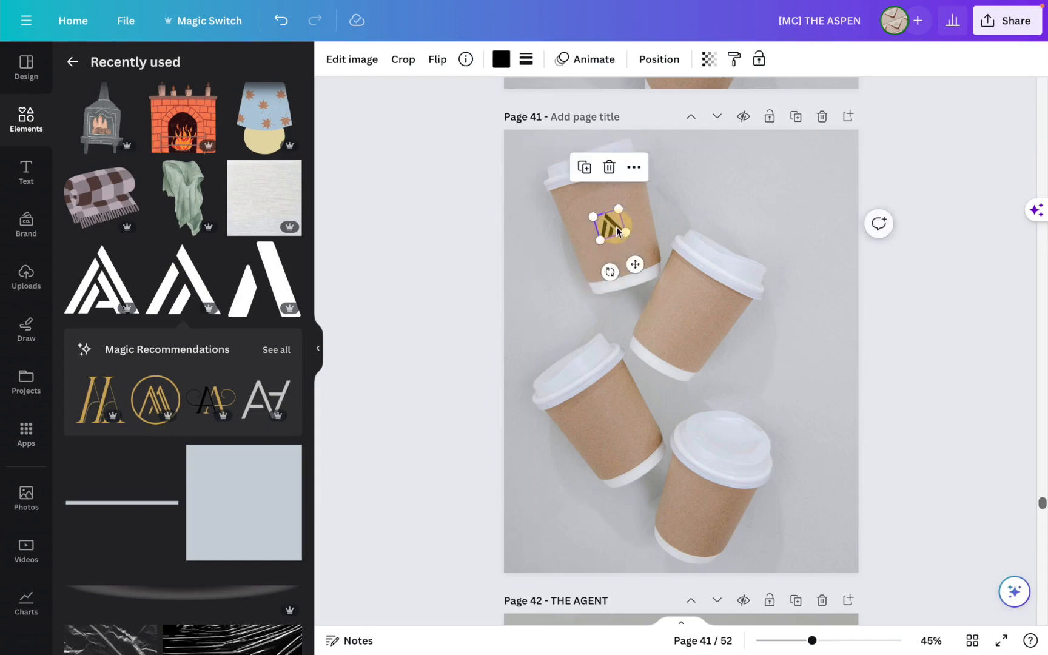
Fine-tune the logo's position so it sits centred on the uppermost cup.
{"action": "left_click", "coordinate": [451, 273]}
{"action": "left_click", "coordinate": [607, 229]}
{"action": "left_click_drag", "start_coordinate": [609, 228], "coordinate": [611, 229]}
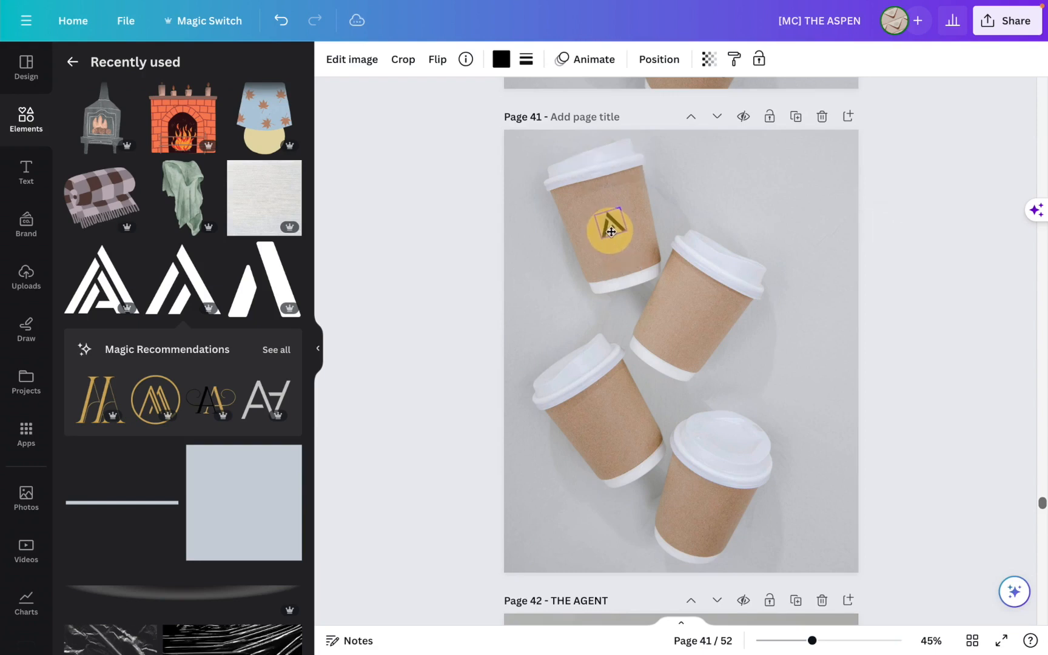
{"action": "left_click", "coordinate": [505, 238]}
{"action": "left_click", "coordinate": [610, 230]}
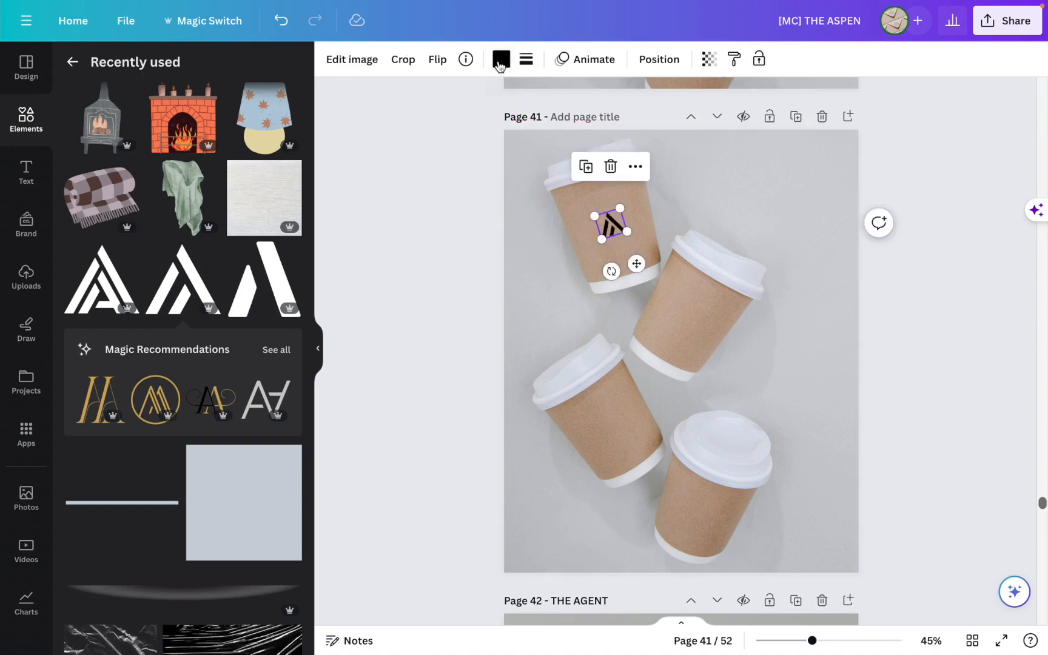
{"action": "left_click", "coordinate": [465, 239]}
Reduce the logo's opacity so it blends into the cup's cardboard texture.
{"action": "left_click", "coordinate": [610, 230]}
{"action": "left_click", "coordinate": [707, 61]}
{"action": "left_click_drag", "start_coordinate": [709, 117], "coordinate": [667, 118]}
{"action": "left_click", "coordinate": [445, 235]}
{"action": "left_click", "coordinate": [445, 235]}
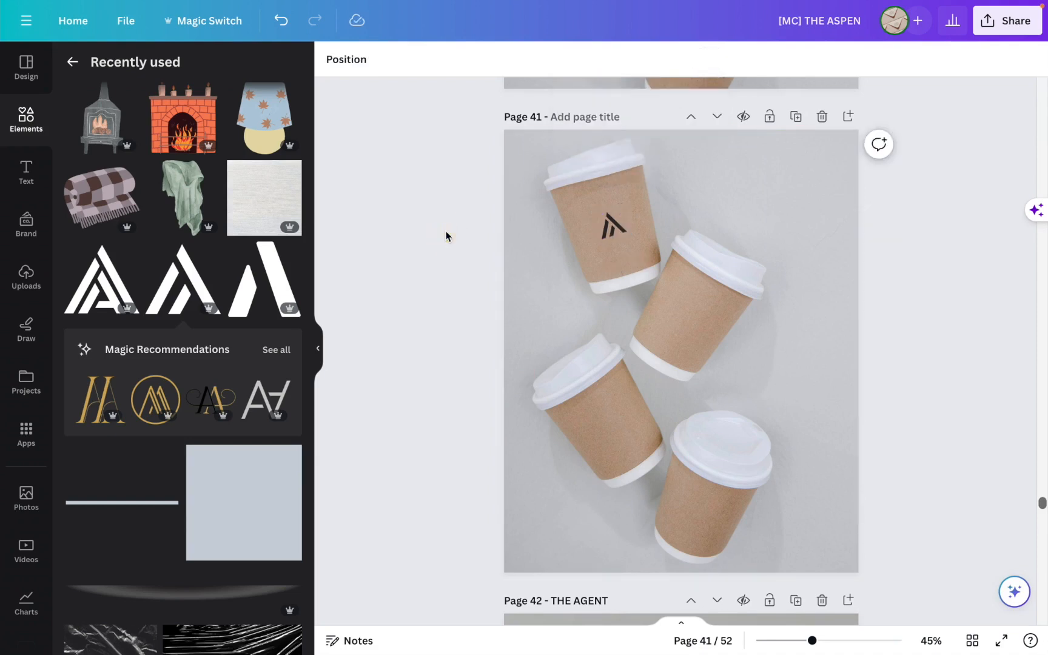
Set the transparency of the logo on the uppermost cup to about 61.
{"action": "scroll", "coordinate": [706, 183], "scroll_direction": "up", "scroll_amount": 5}
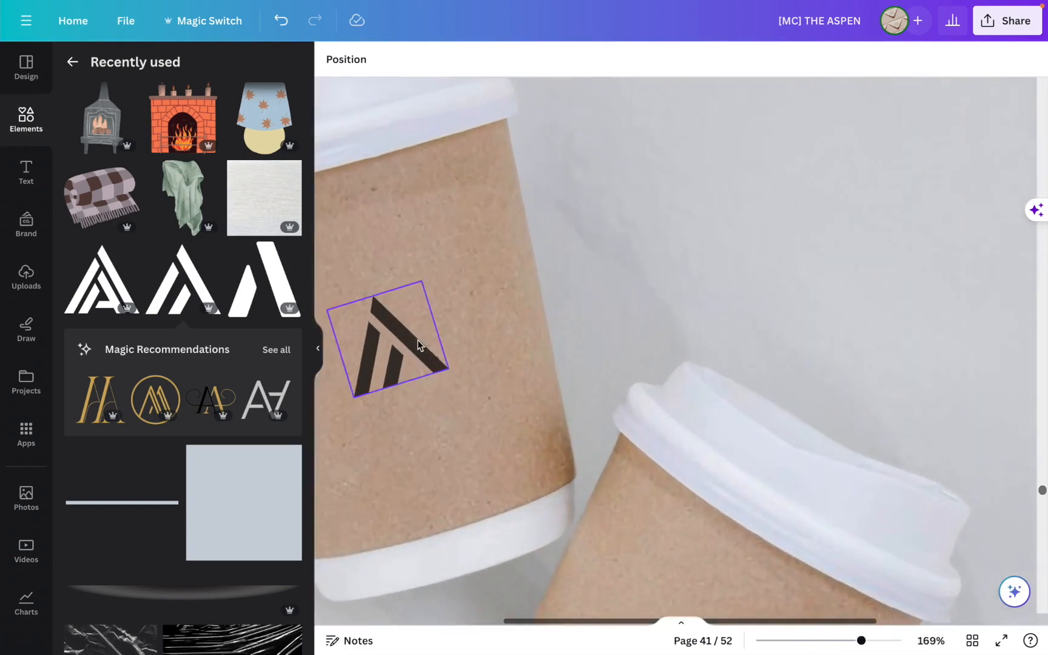
{"action": "left_click", "coordinate": [414, 339]}
{"action": "left_click", "coordinate": [708, 59]}
{"action": "left_click_drag", "start_coordinate": [666, 117], "coordinate": [658, 123]}
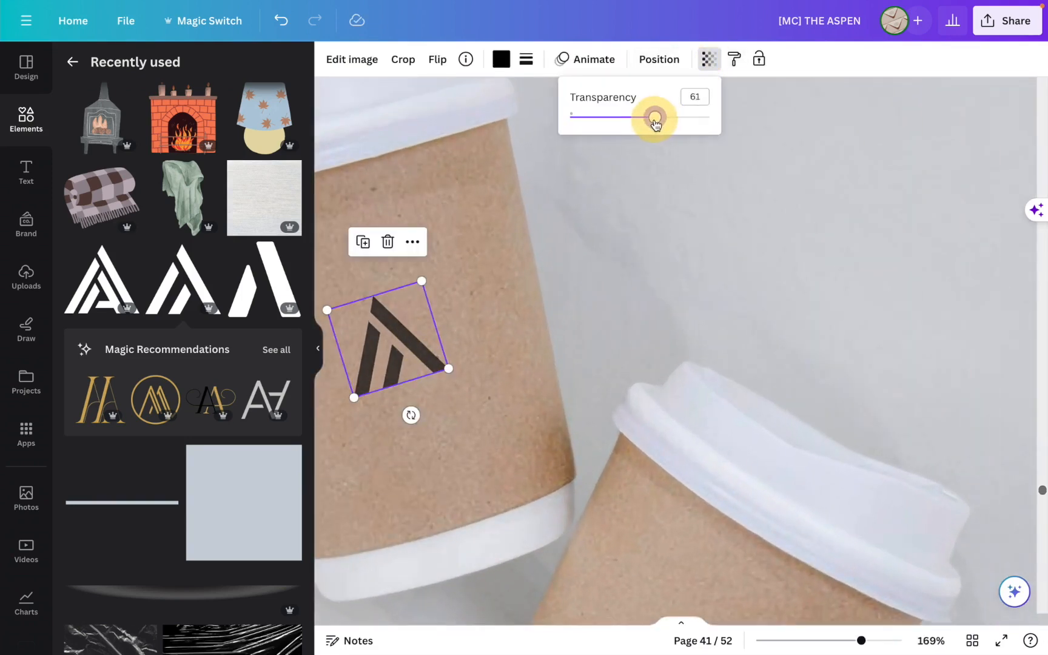
{"action": "left_click", "coordinate": [568, 184]}
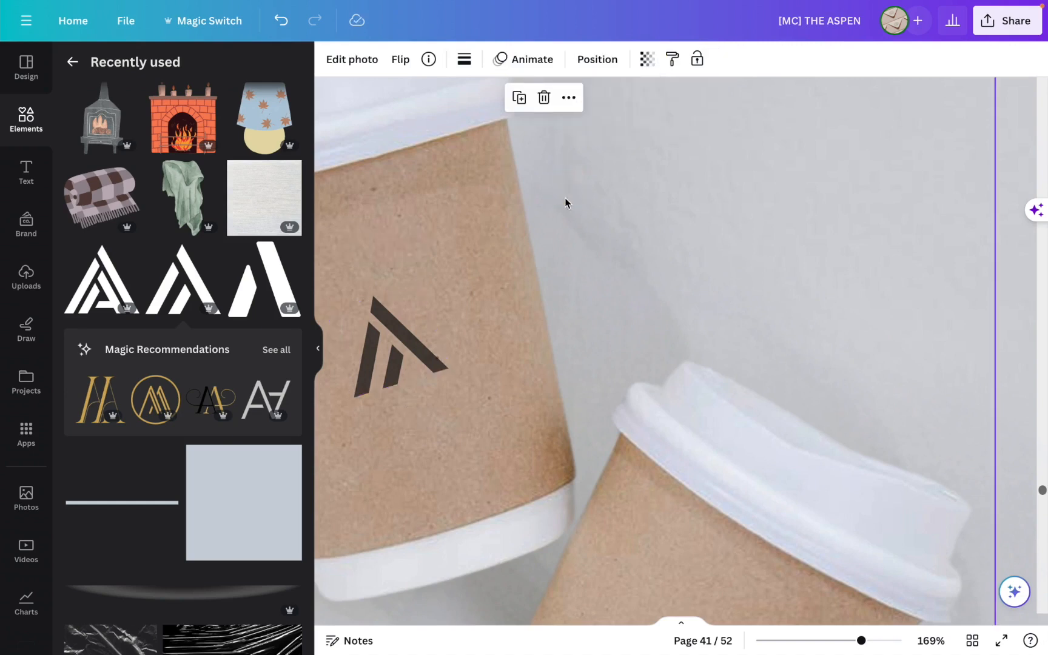
{"action": "scroll", "coordinate": [566, 195], "scroll_direction": "down", "scroll_amount": 4}
{"action": "scroll", "coordinate": [568, 193], "scroll_direction": "down", "scroll_amount": 4}
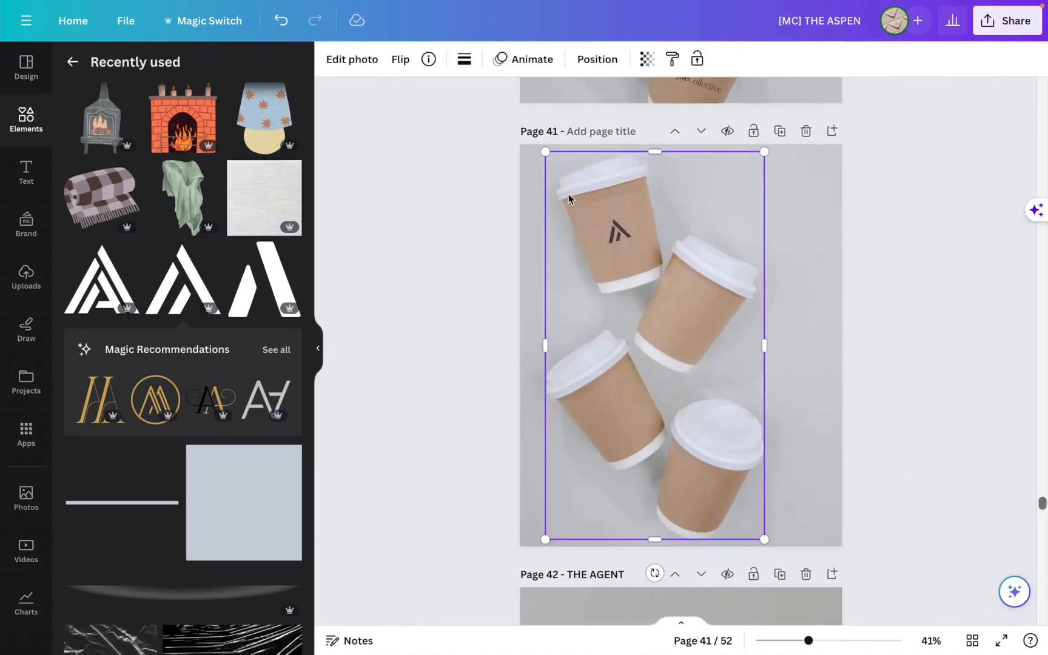
{"action": "left_click", "coordinate": [447, 255]}
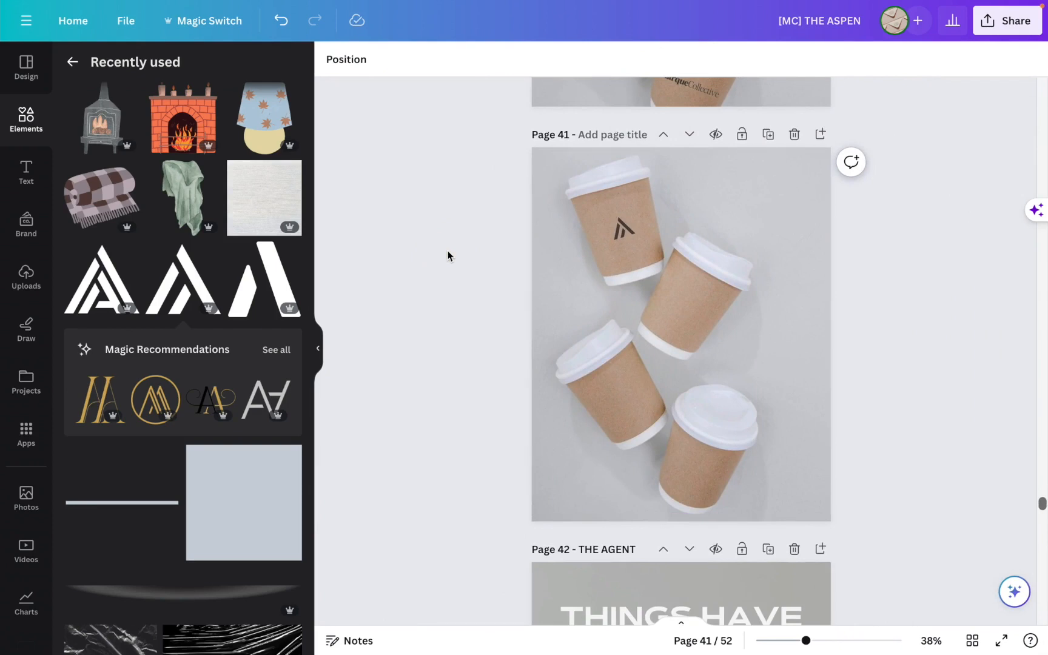
Duplicate the logo onto the other three cups on page 41, rotating each copy to match its cup's tilt.
{"action": "left_click", "coordinate": [622, 229]}
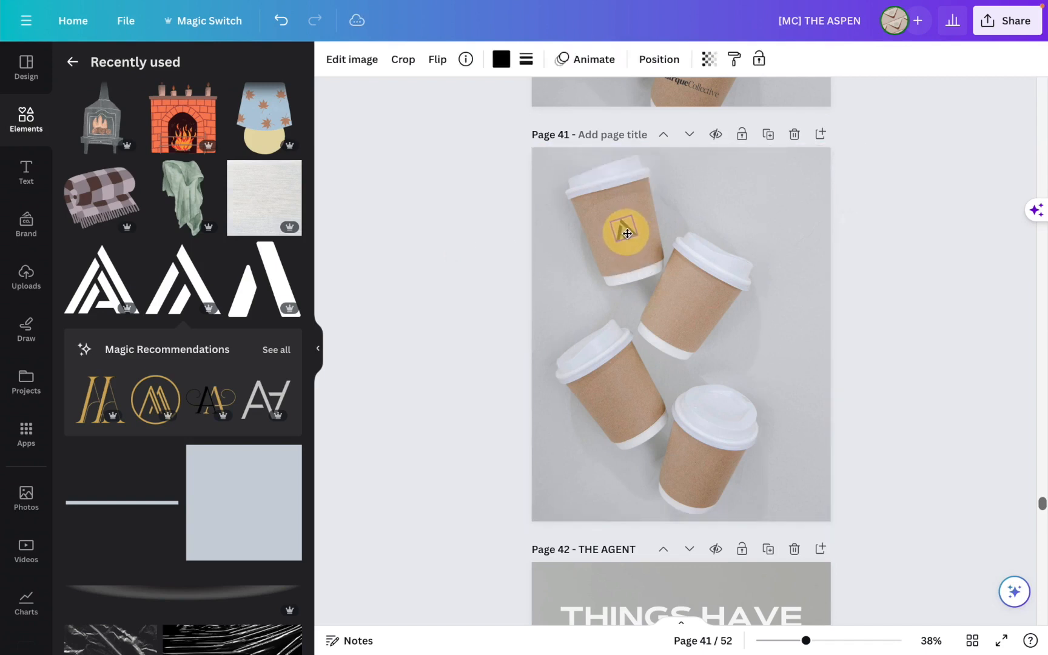
{"action": "left_click", "coordinate": [625, 235]}
{"action": "left_click", "coordinate": [498, 267]}
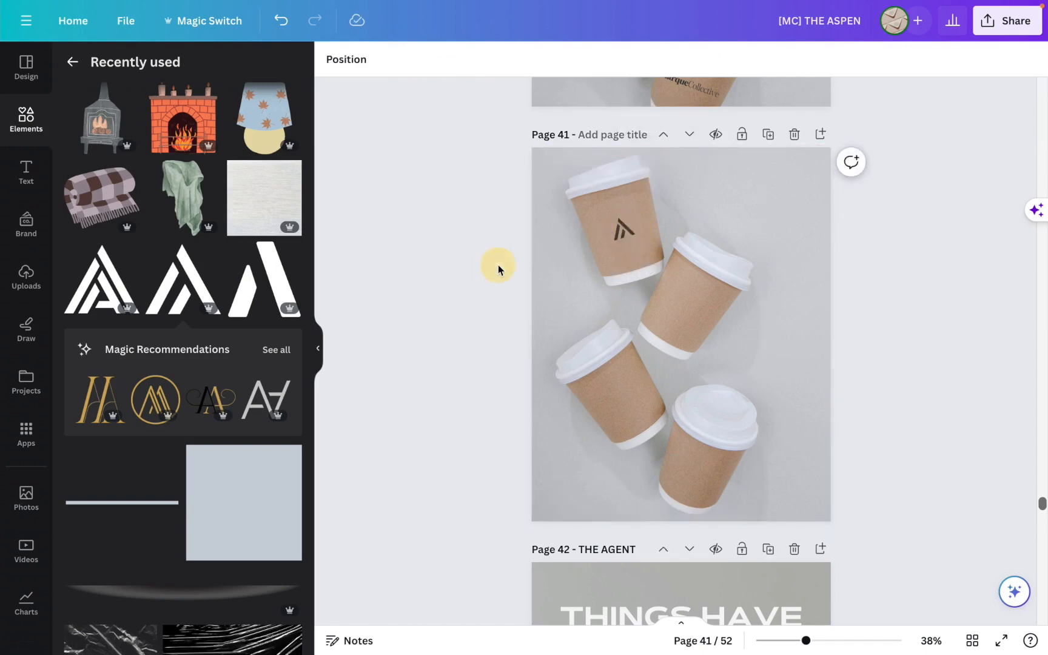
{"action": "left_click", "coordinate": [630, 230]}
{"action": "key", "text": "super+d"}
{"action": "left_click_drag", "start_coordinate": [629, 234], "coordinate": [685, 300]}
{"action": "left_click_drag", "start_coordinate": [683, 343], "coordinate": [649, 338]}
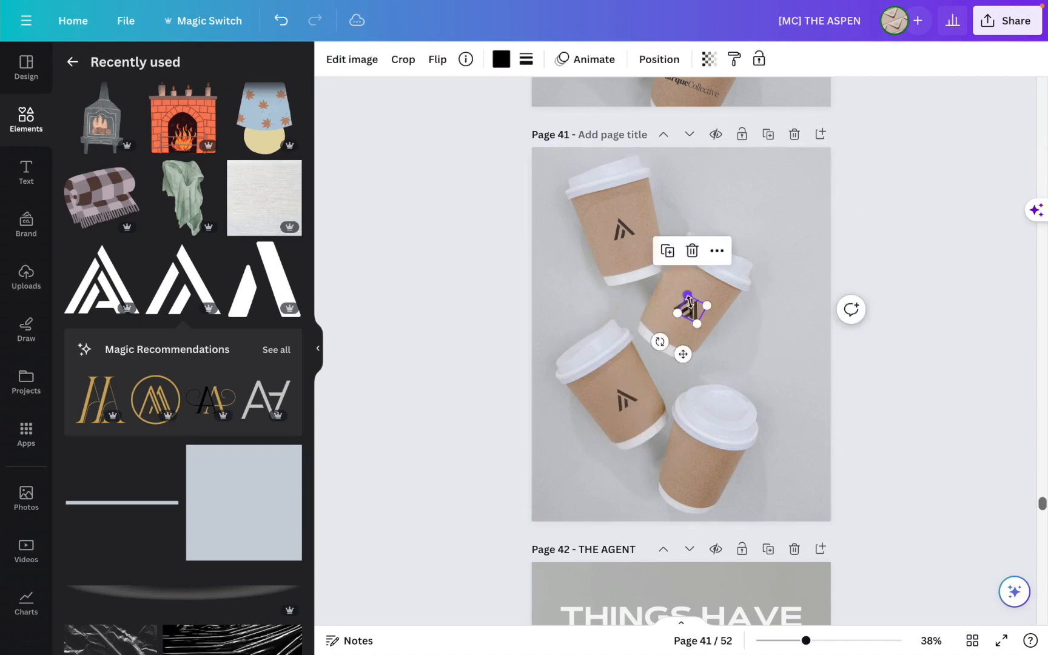
{"action": "left_click", "coordinate": [371, 532]}
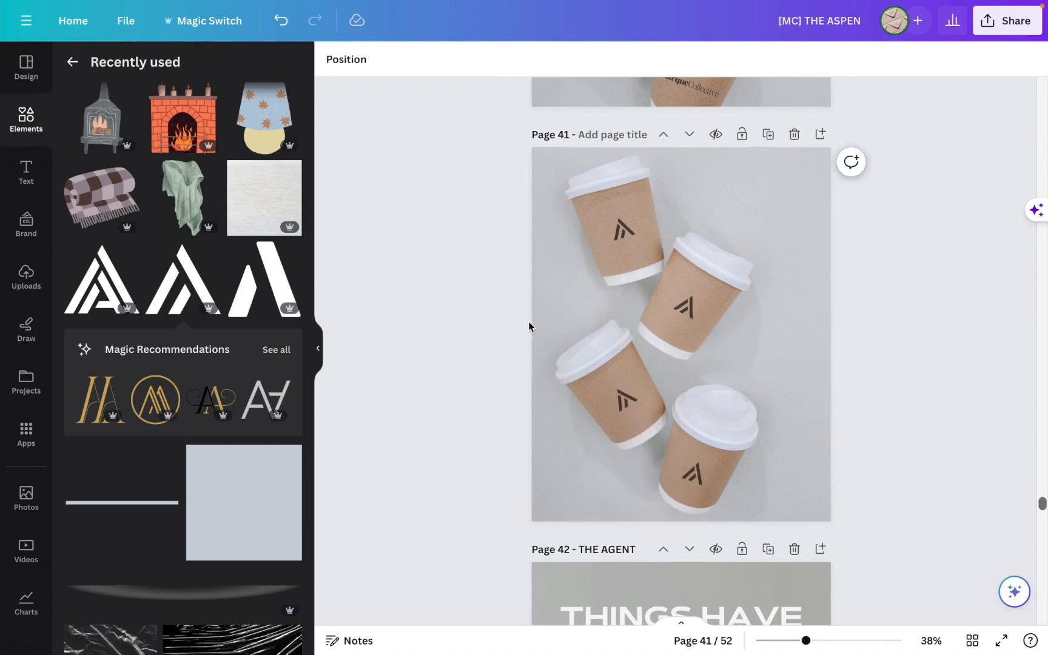
Add an enlarged text box reading "WHY CHOOSE US?" to page 41, echoing the heading on page 40.
{"action": "scroll", "coordinate": [634, 285], "scroll_direction": "up", "scroll_amount": 5}
{"action": "left_click", "coordinate": [791, 120]}
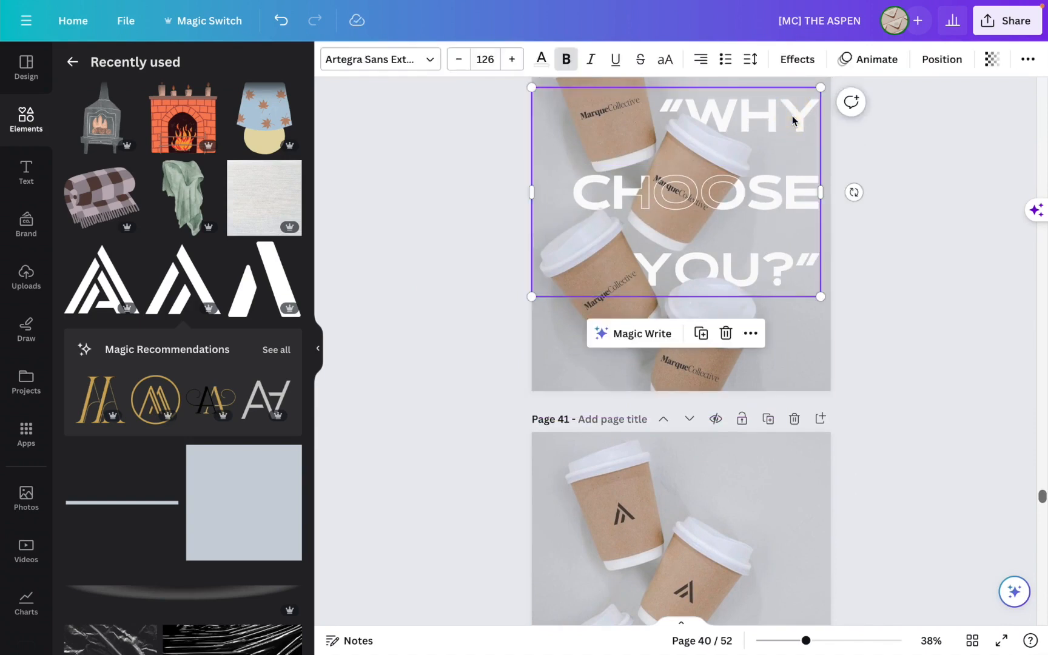
{"action": "scroll", "coordinate": [788, 281], "scroll_direction": "down", "scroll_amount": 3}
{"action": "left_click", "coordinate": [788, 281]}
{"action": "key", "text": "t"}
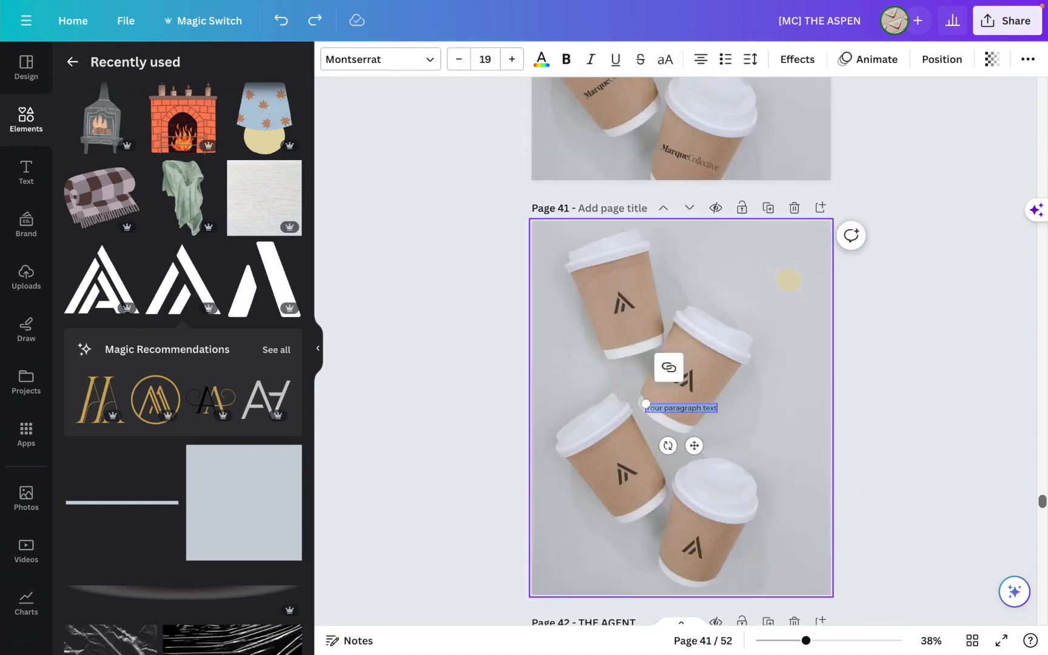
{"action": "left_click_drag", "start_coordinate": [645, 404], "coordinate": [527, 347]}
{"action": "type", "text": "WHY"}
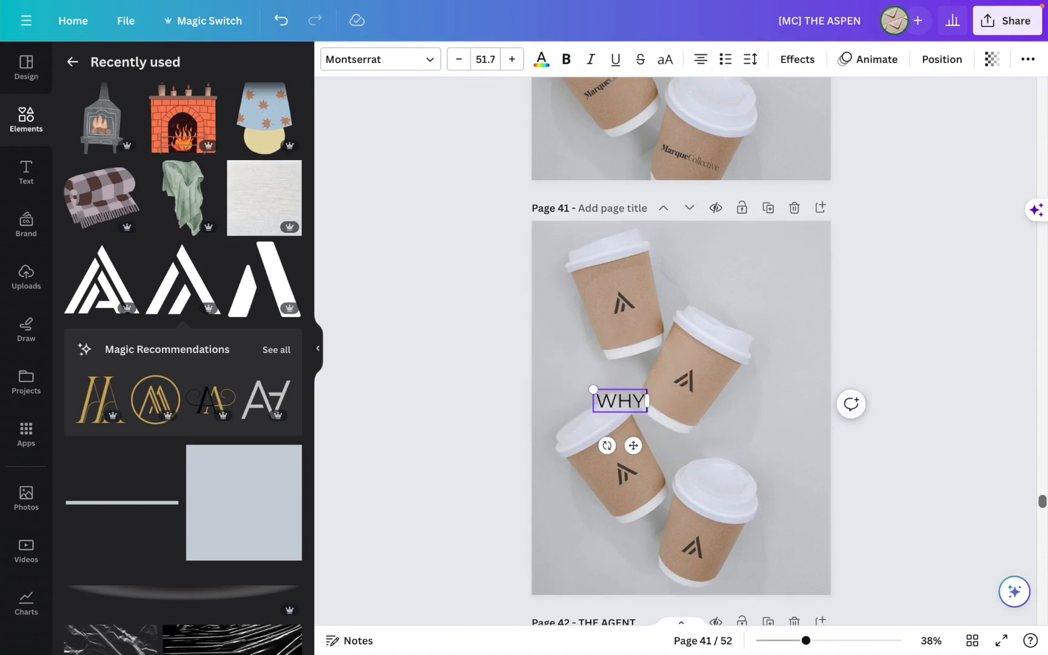
{"action": "type", "text": " CHOOSE U"}
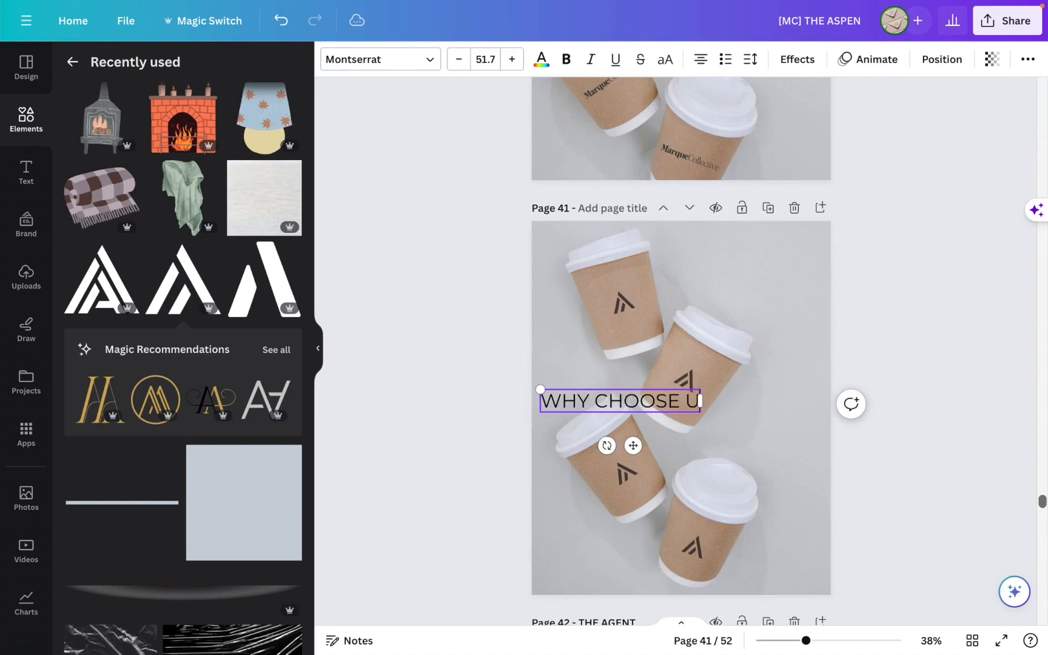
{"action": "type", "text": "S?"}
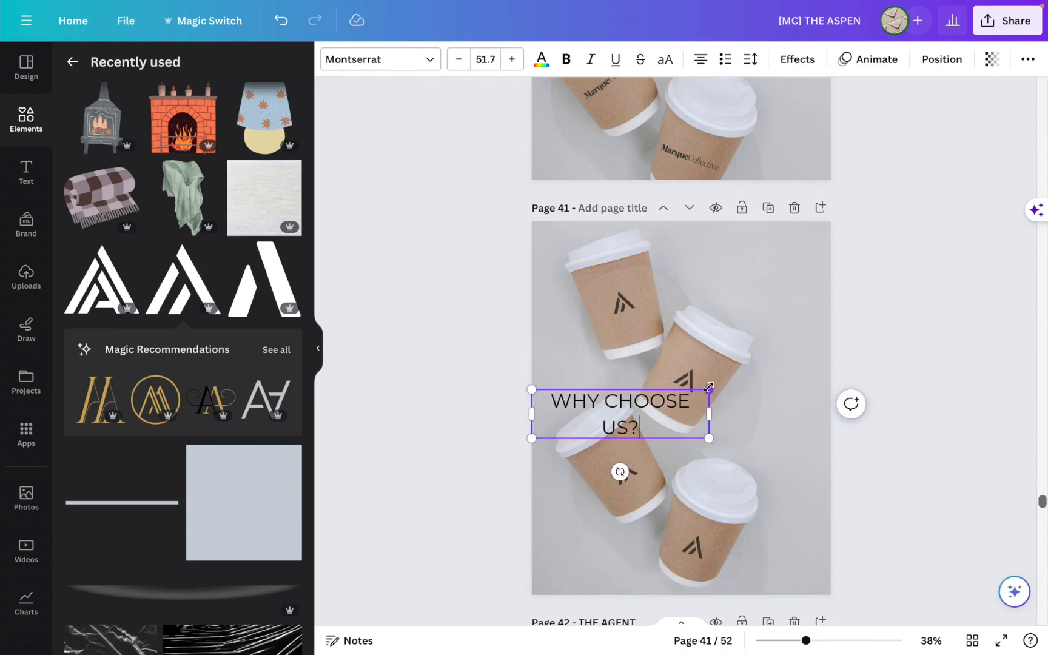
Wrap the heading onto three lines, align it right and enlarge it to about size 131.
{"action": "left_click_drag", "start_coordinate": [713, 413], "coordinate": [657, 424]}
{"action": "left_click", "coordinate": [701, 61]}
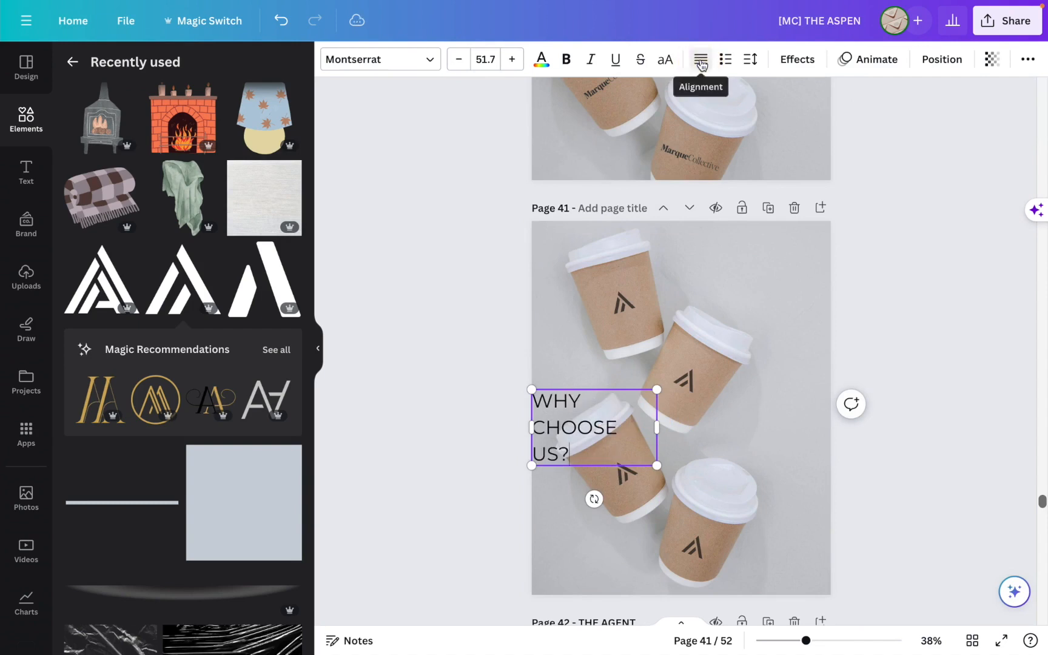
{"action": "left_click", "coordinate": [701, 61]}
{"action": "left_click_drag", "start_coordinate": [656, 388], "coordinate": [831, 244]}
Style the heading in bold Artegra Sans Extended with an off-white document colour.
{"action": "left_click", "coordinate": [398, 61]}
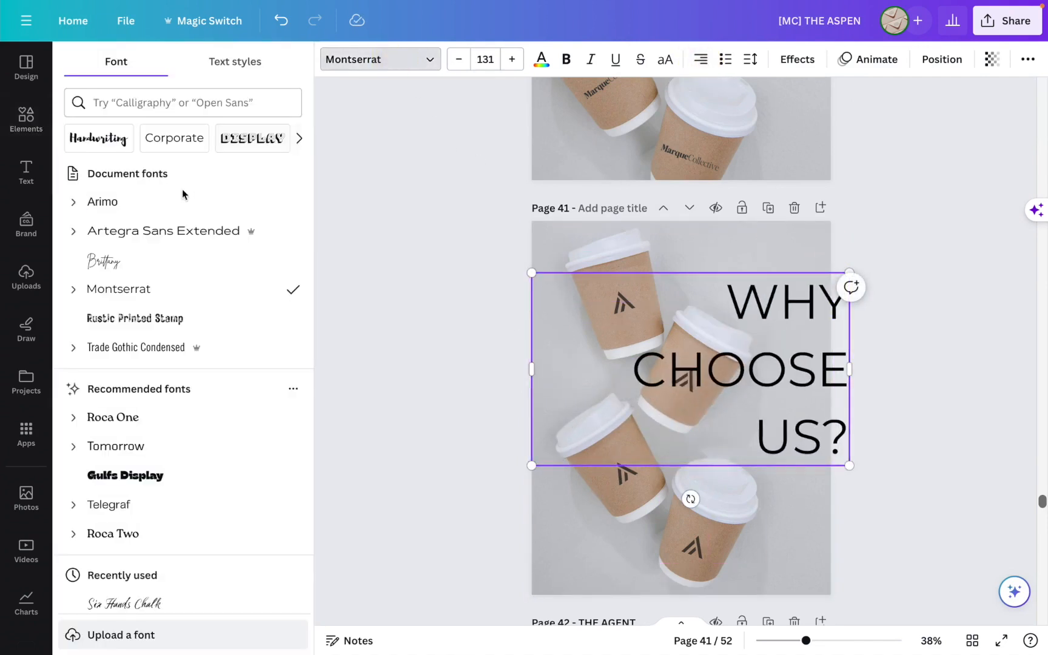
{"action": "left_click", "coordinate": [147, 231]}
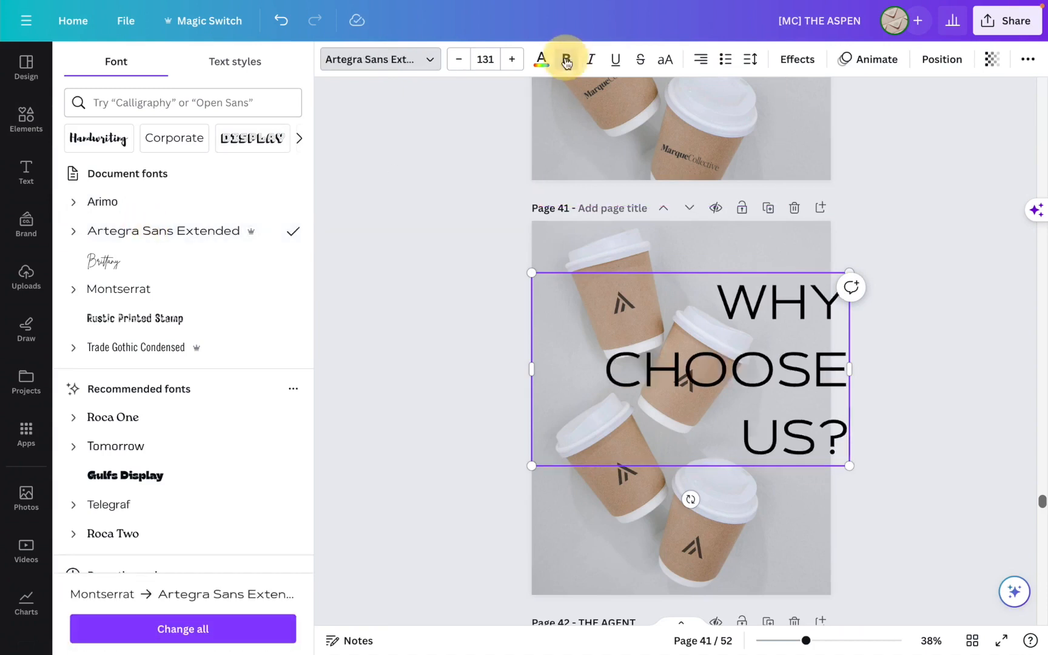
{"action": "double_click", "coordinate": [726, 291]}
{"action": "left_click", "coordinate": [566, 59]}
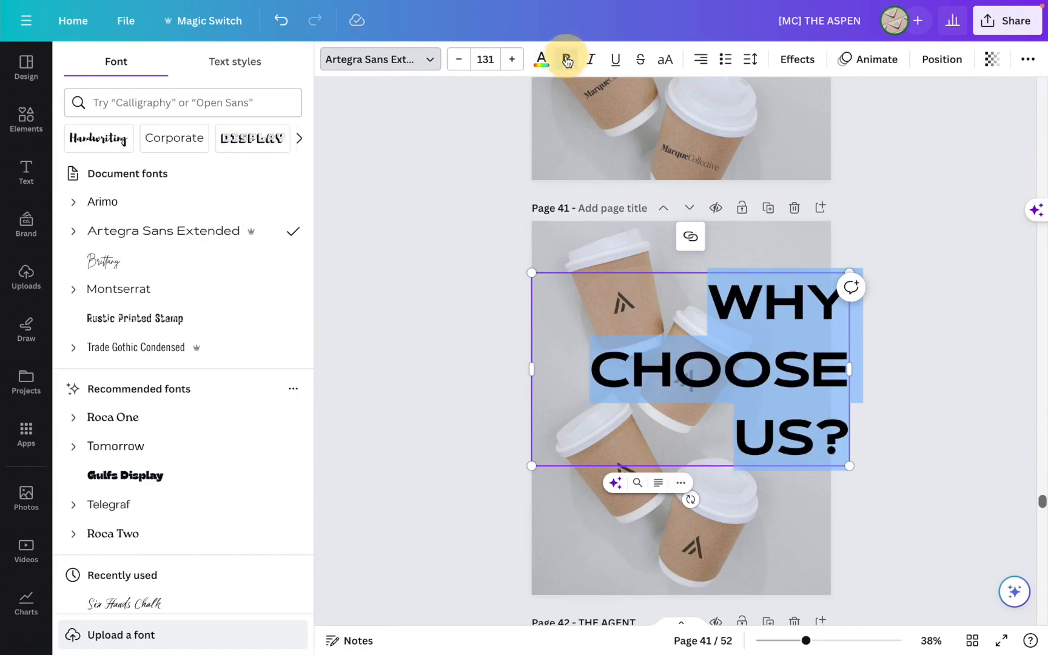
{"action": "left_click", "coordinate": [541, 59]}
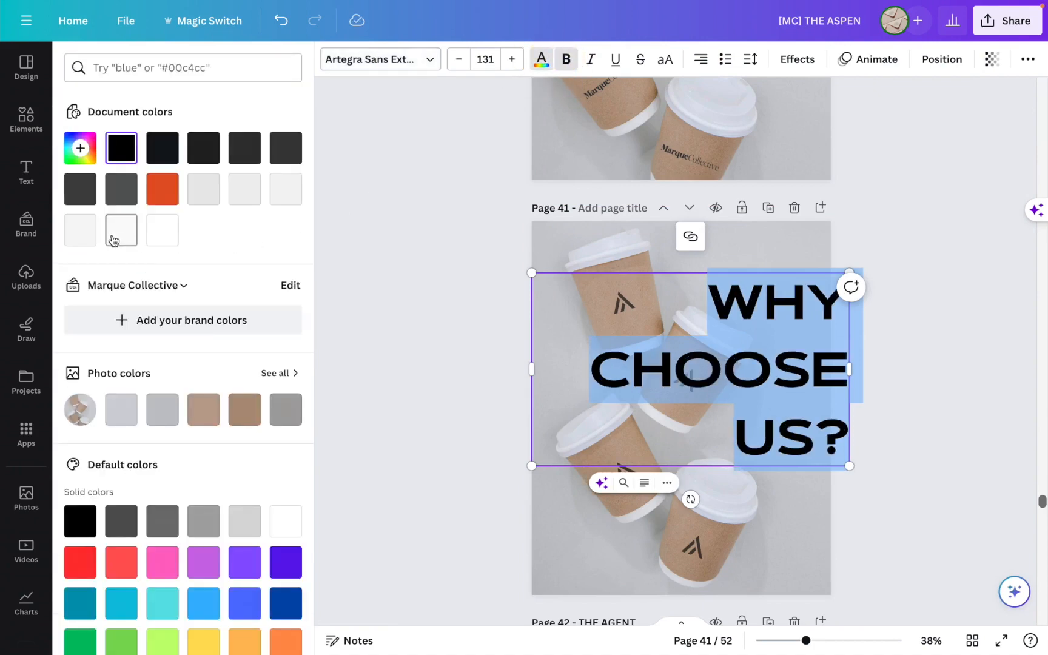
{"action": "left_click", "coordinate": [80, 229]}
Position the heading just inside the page's right margin and send it backward until it sits behind the cups.
{"action": "left_click_drag", "start_coordinate": [783, 369], "coordinate": [748, 377]}
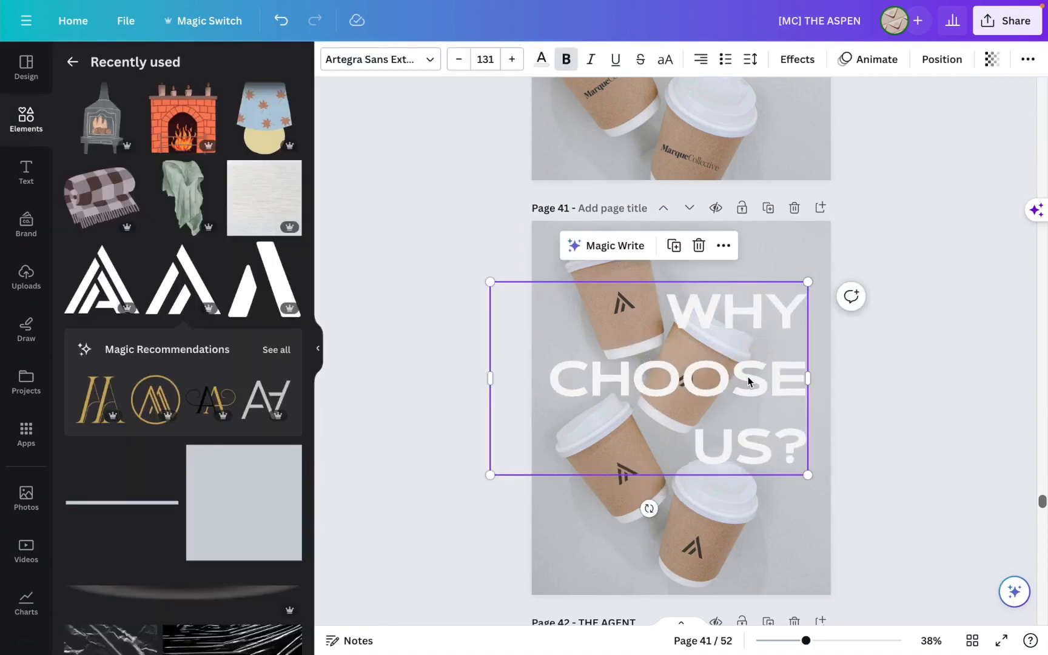
{"action": "right_click", "coordinate": [747, 311]}
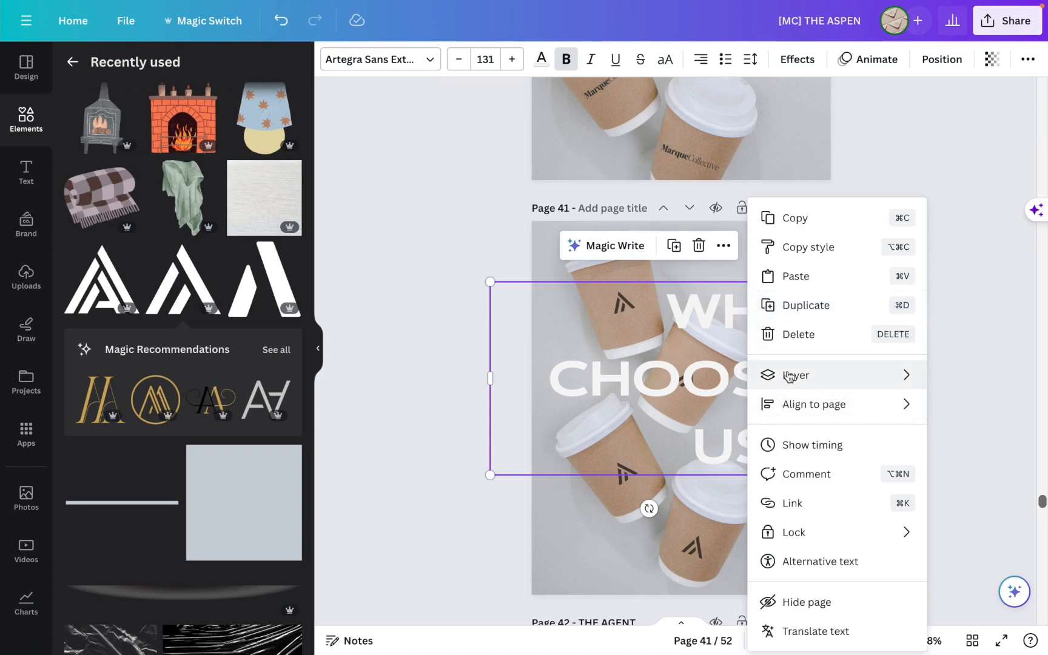
{"action": "mouse_move", "coordinate": [789, 375]}
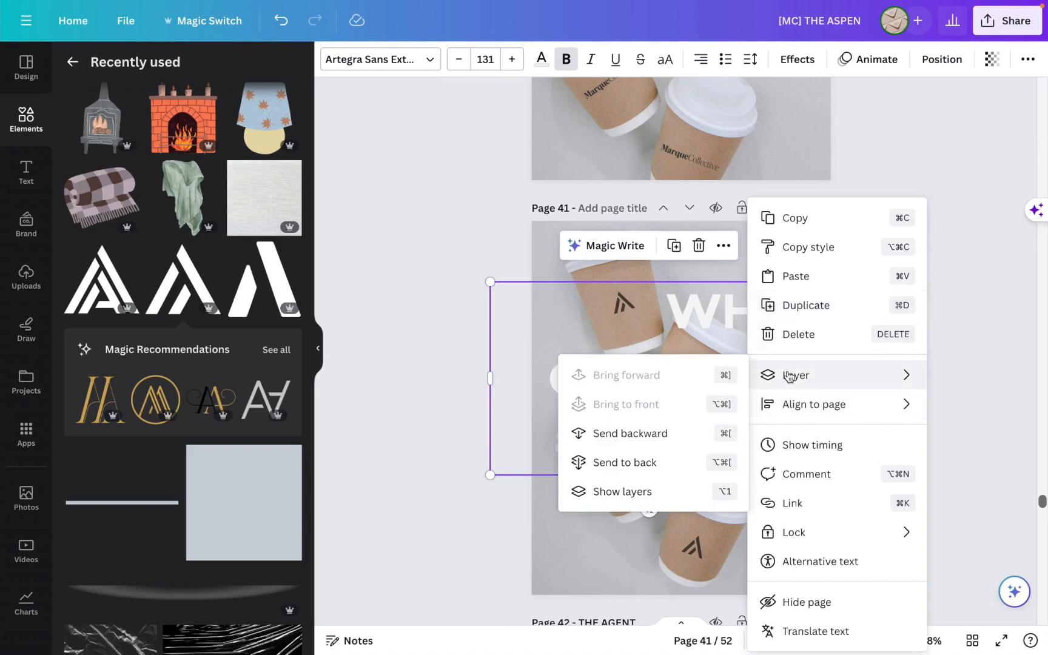
{"action": "left_click", "coordinate": [725, 434]}
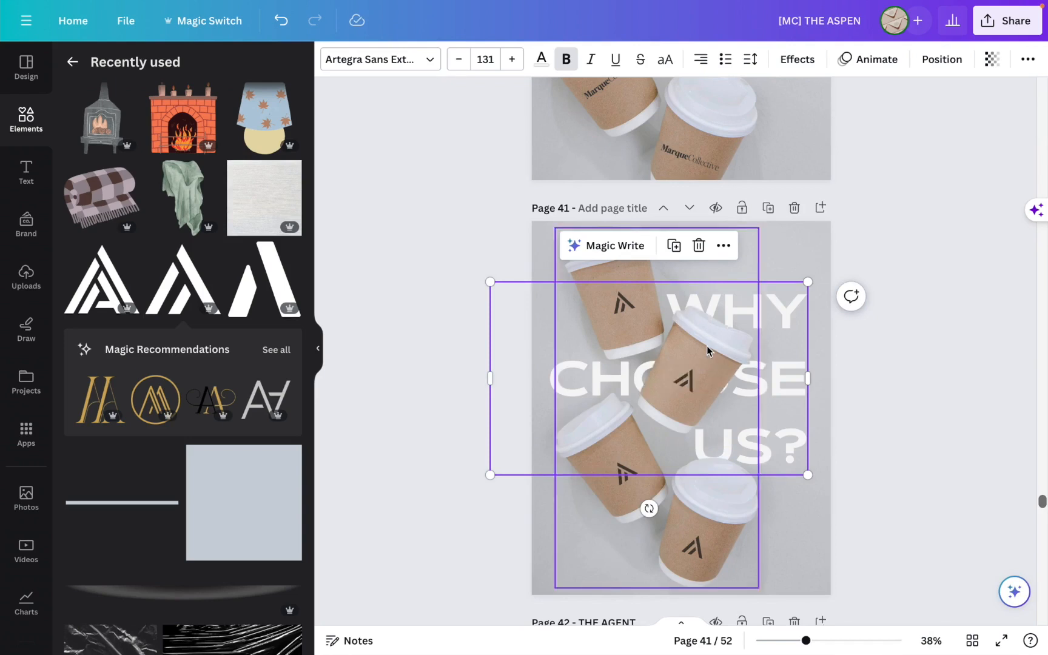
{"action": "left_click", "coordinate": [398, 388]}
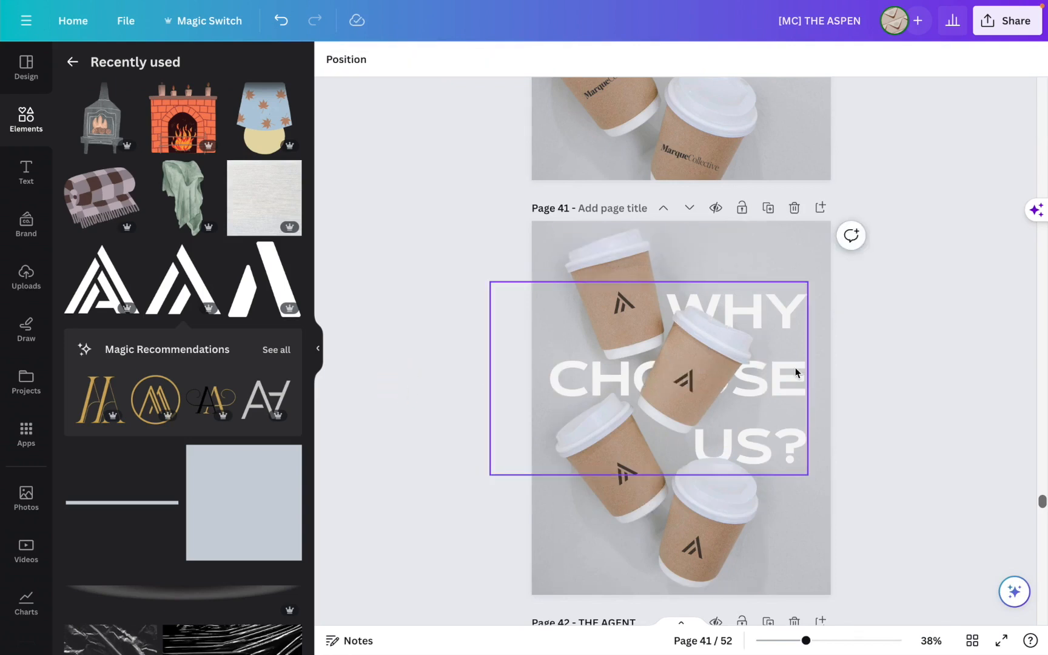
{"action": "left_click_drag", "start_coordinate": [790, 311], "coordinate": [796, 306]}
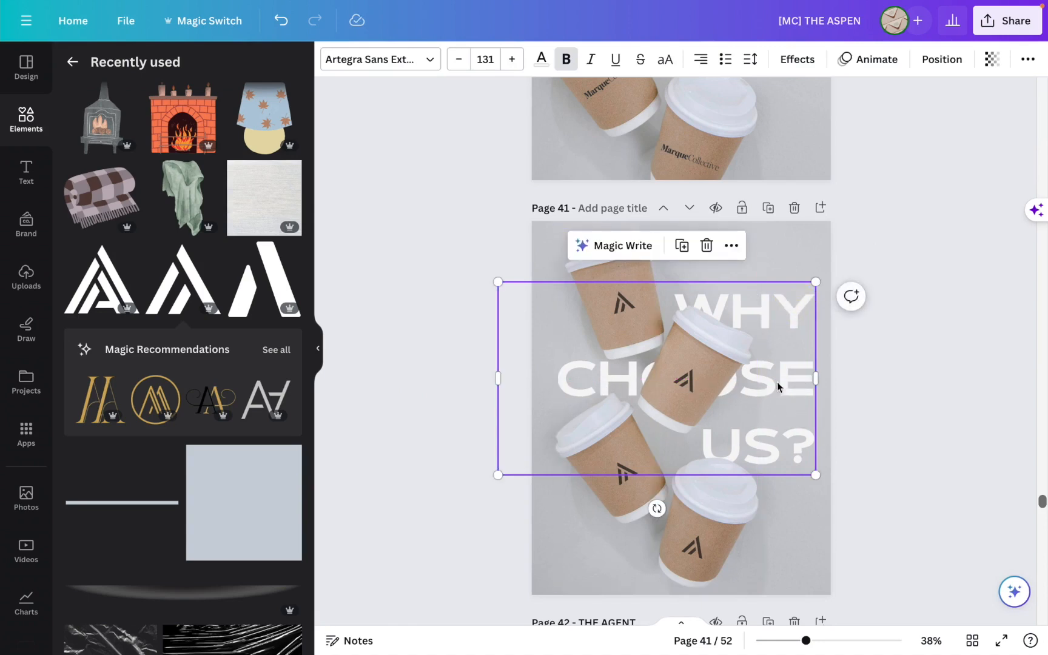
{"action": "left_click", "coordinate": [404, 405]}
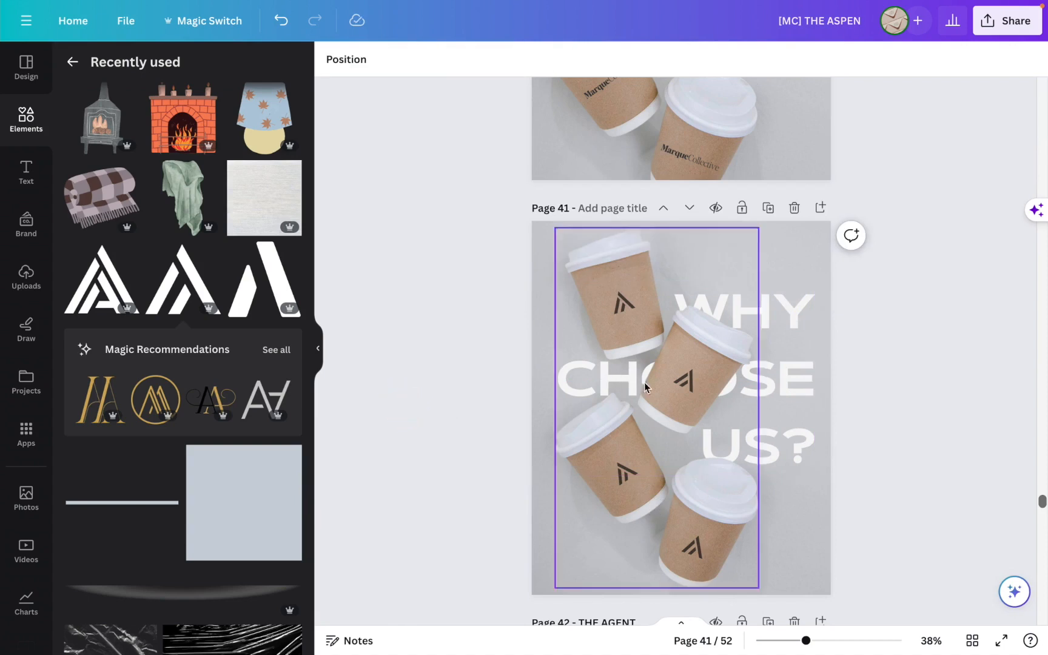
Duplicate the heading, reduce the copy to the word "CHOOSE" and align it exactly over the original word.
{"action": "left_click", "coordinate": [807, 383]}
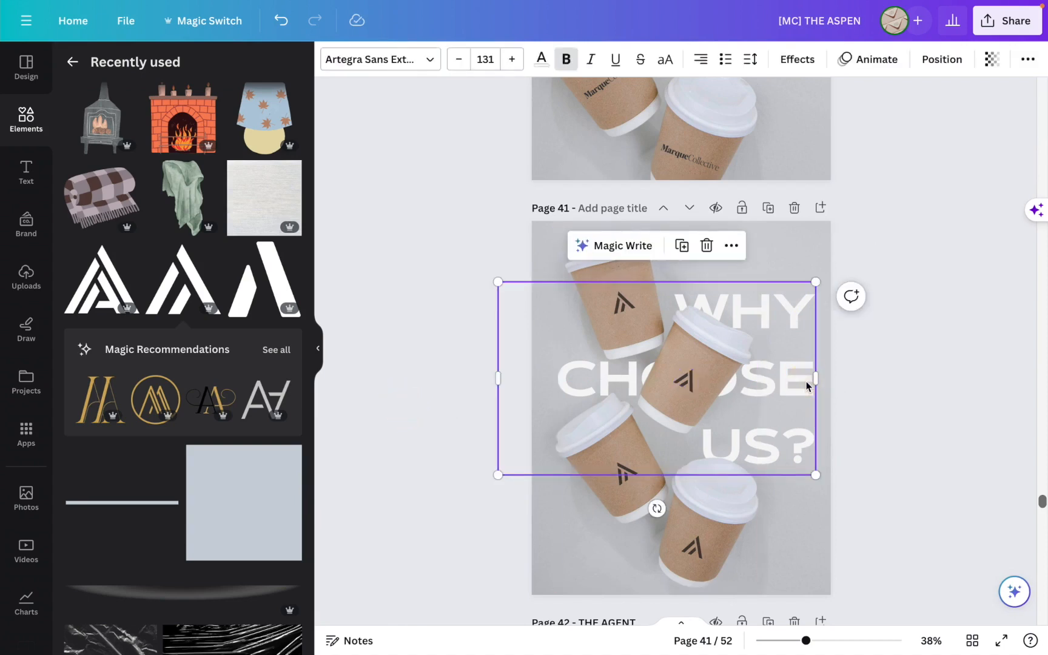
{"action": "key", "text": "super+d"}
{"action": "left_click_drag", "start_coordinate": [807, 385], "coordinate": [802, 377]}
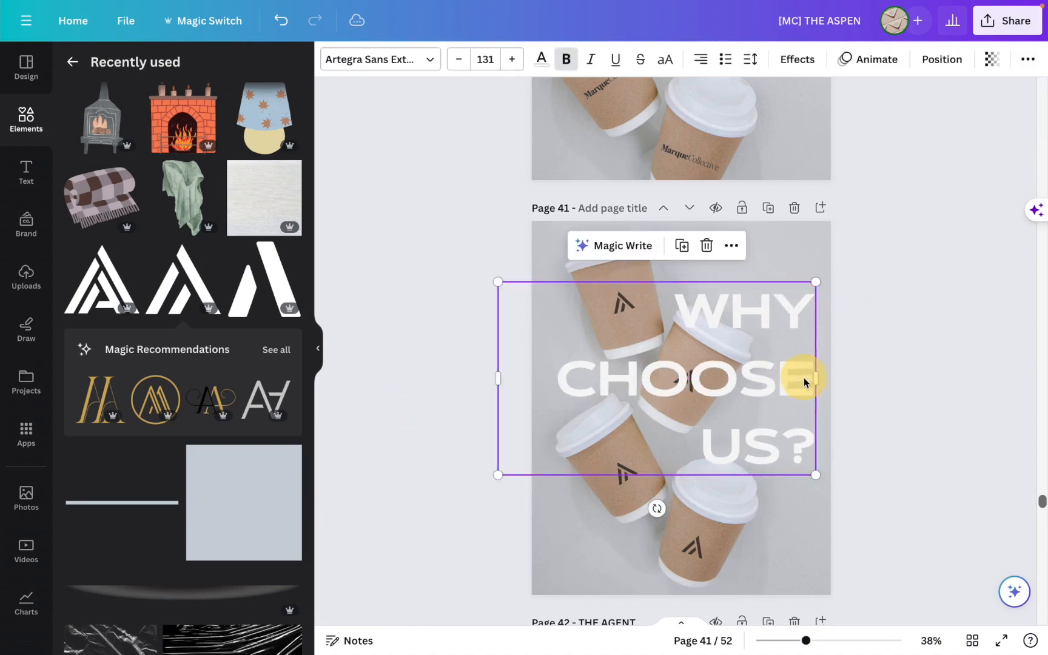
{"action": "double_click", "coordinate": [741, 303]}
{"action": "left_click_drag", "start_coordinate": [672, 303], "coordinate": [795, 300]}
{"action": "key", "text": "Delete"}
{"action": "key", "text": "Delete"}
{"action": "left_click_drag", "start_coordinate": [707, 375], "coordinate": [802, 374]}
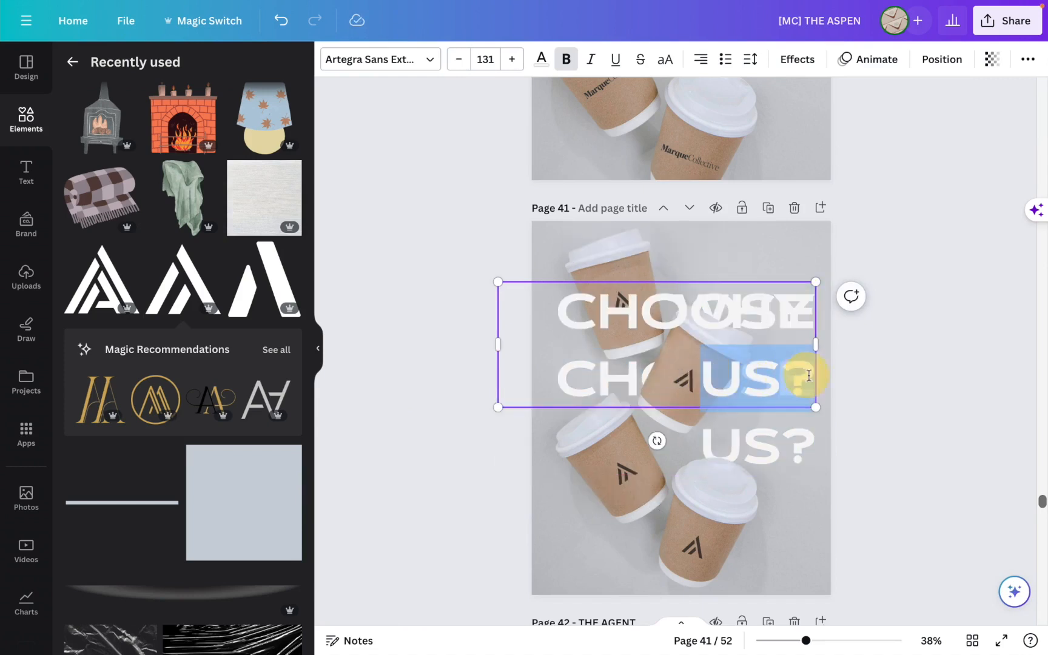
{"action": "key", "text": "BackSpace"}
{"action": "key", "text": "BackSpace"}
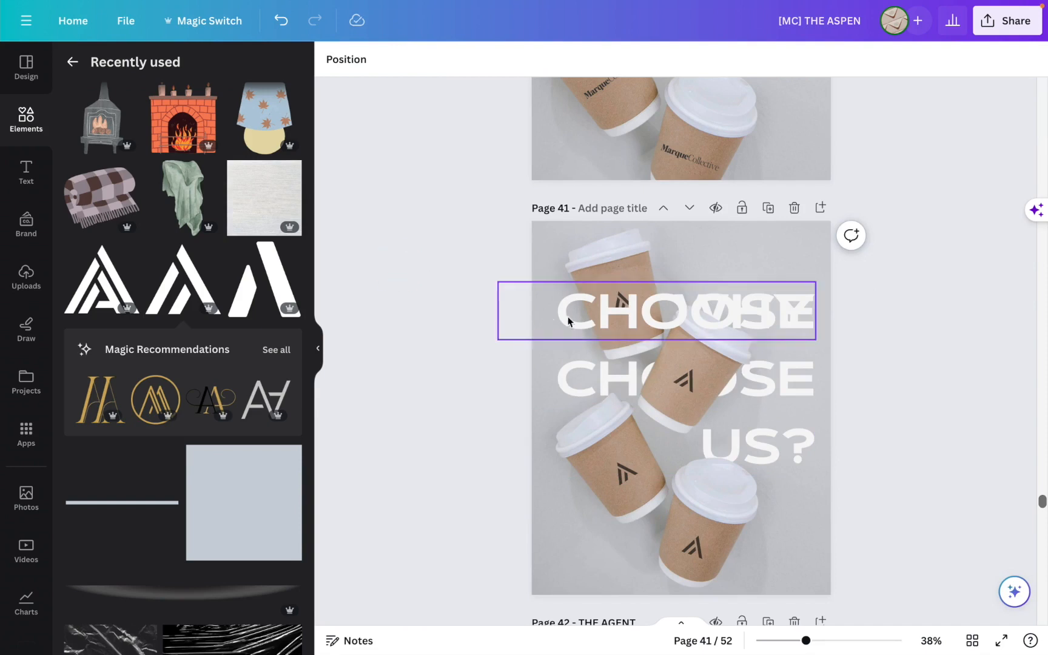
{"action": "left_click_drag", "start_coordinate": [589, 327], "coordinate": [587, 376]}
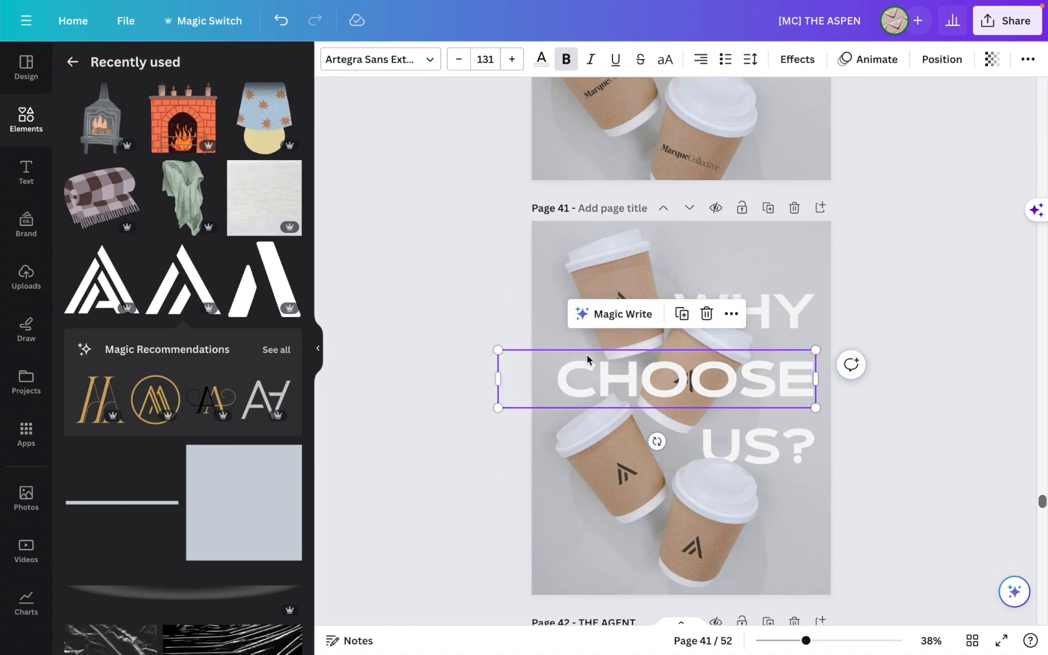
Apply the Hollow effect with thickness 15 to the "CHOOSE" copy and fine-tune its alignment over the original.
{"action": "left_click", "coordinate": [794, 59]}
{"action": "left_click", "coordinate": [124, 240]}
{"action": "left_click_drag", "start_coordinate": [182, 339], "coordinate": [105, 344]}
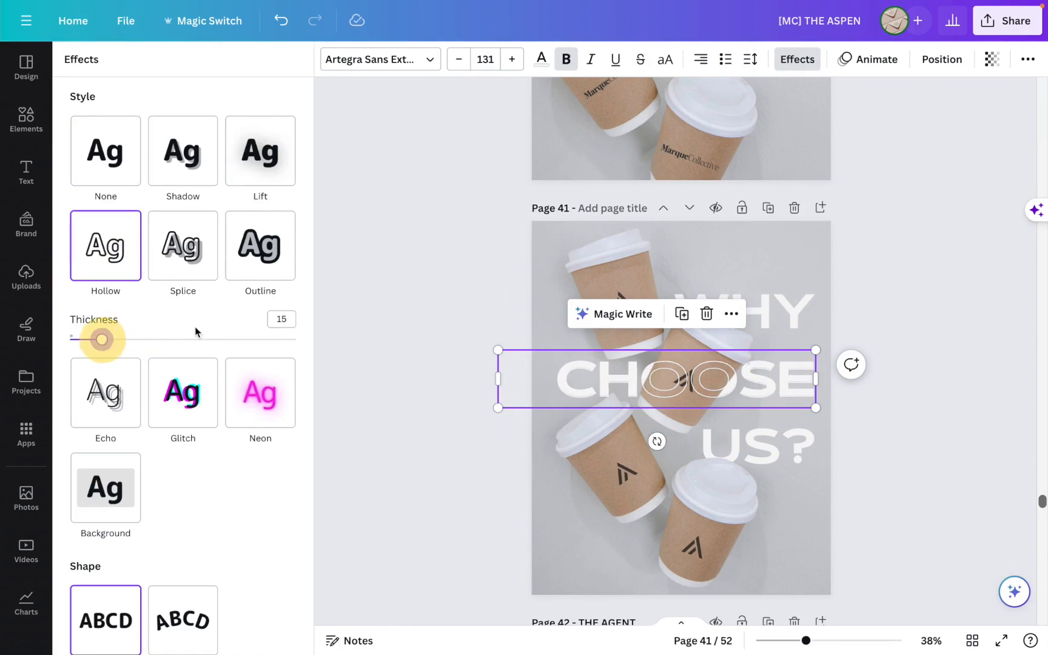
{"action": "left_click", "coordinate": [409, 305]}
{"action": "left_click_drag", "start_coordinate": [594, 374], "coordinate": [592, 374]}
{"action": "left_click", "coordinate": [386, 451]}
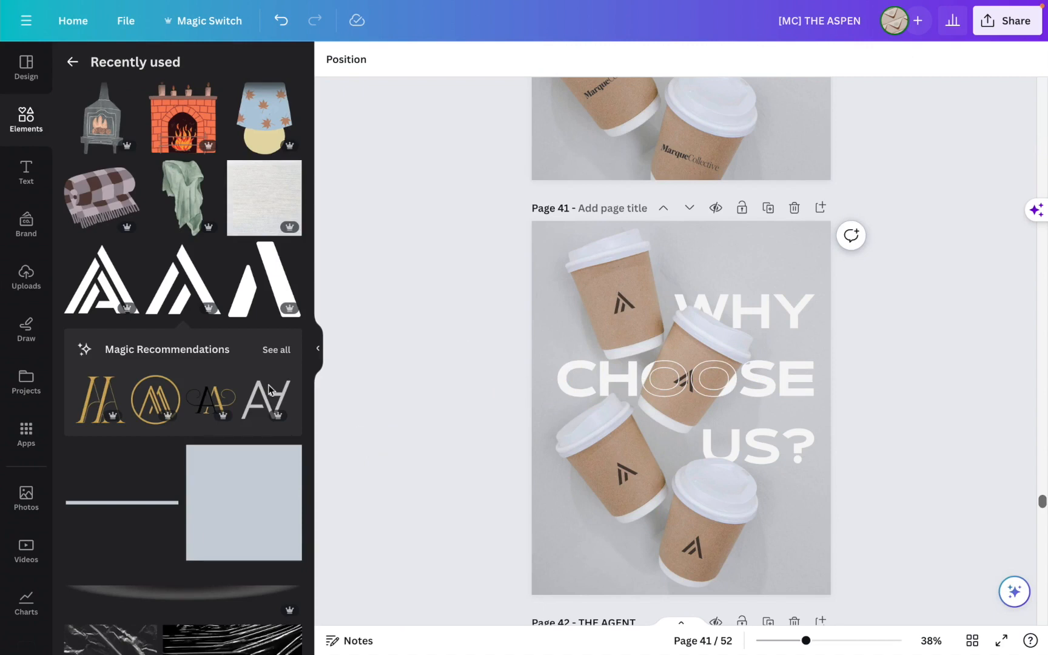
Search the stock photo library for "FLATLAY" and browse the results for flat-lay scenes with objects that text could be layered behind.
{"action": "scroll", "coordinate": [24, 394], "scroll_direction": "down", "scroll_amount": 1}
{"action": "left_click", "coordinate": [26, 442]}
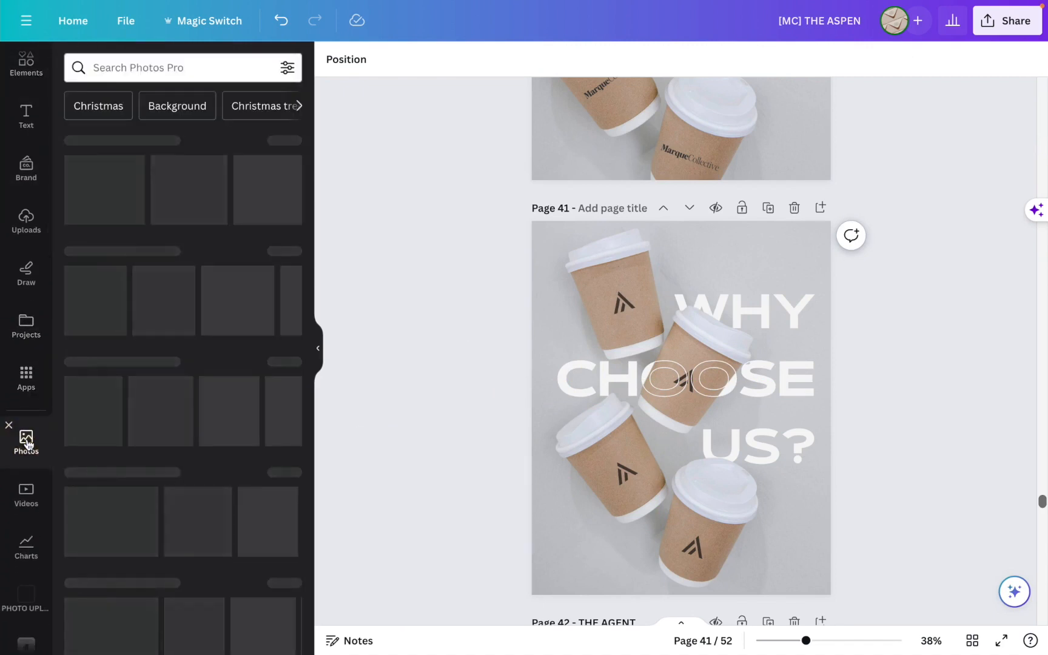
{"action": "left_click", "coordinate": [134, 69]}
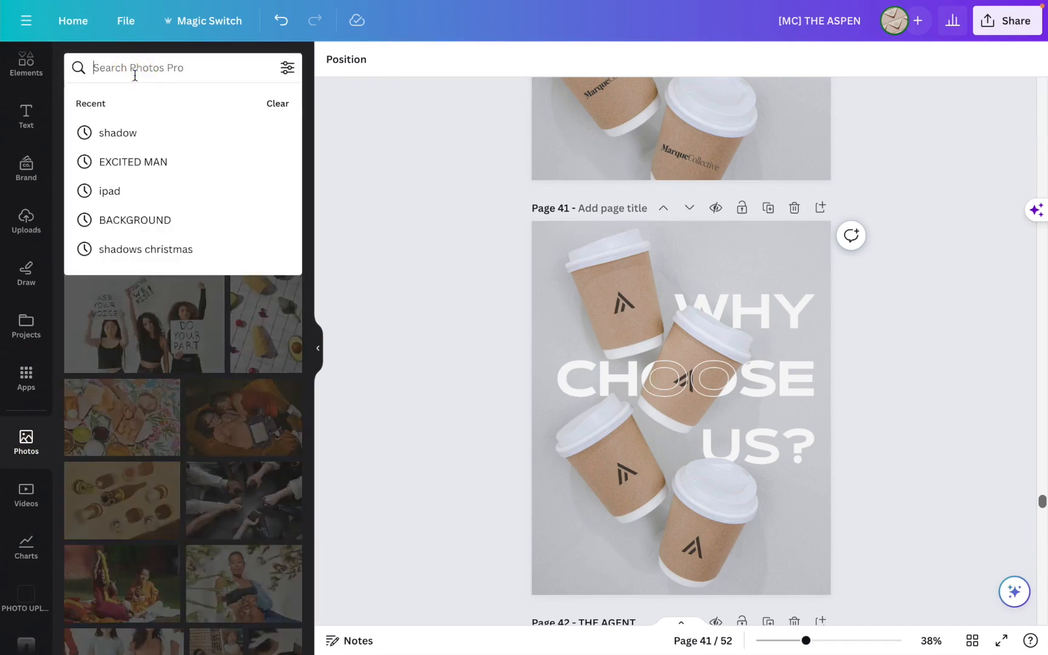
{"action": "type", "text": "FLATLAY"}
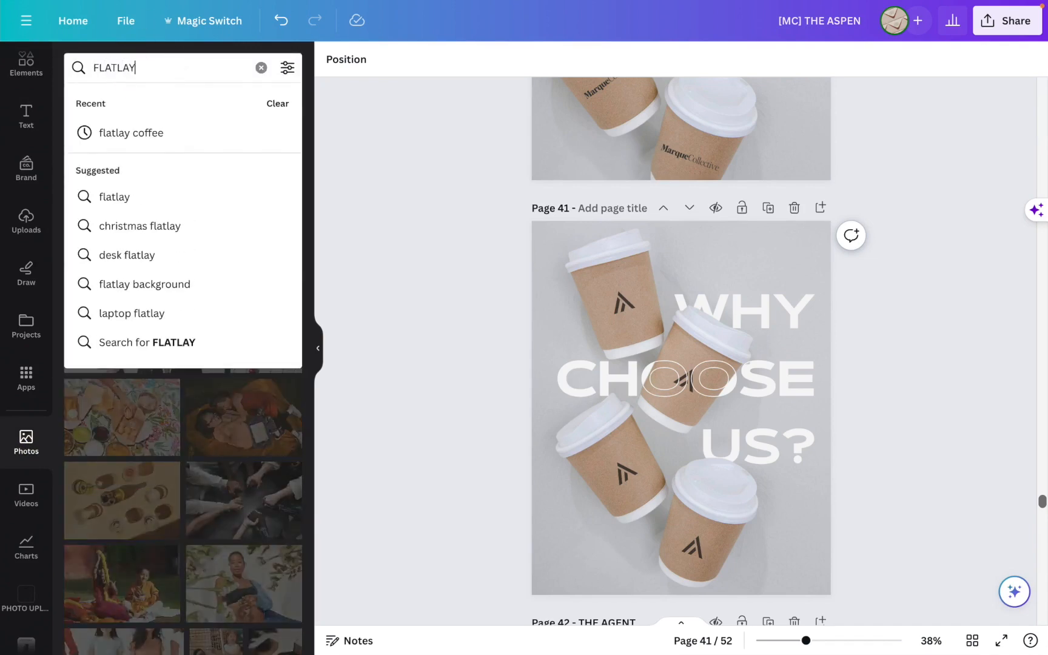
{"action": "key", "text": "Return"}
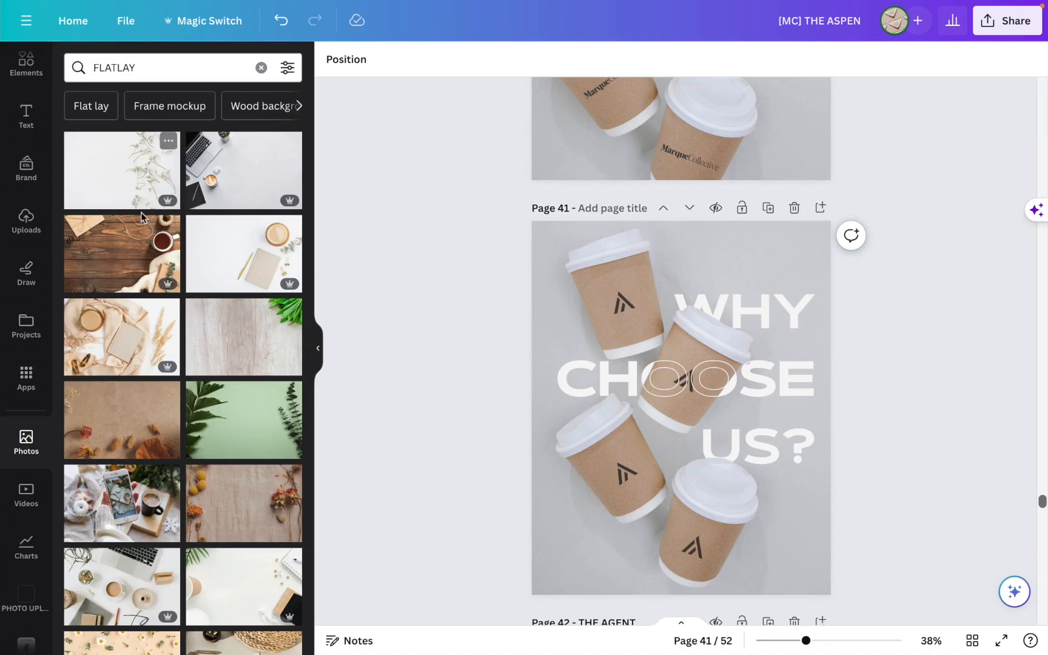
{"action": "scroll", "coordinate": [234, 188], "scroll_direction": "down", "scroll_amount": 5}
{"action": "scroll", "coordinate": [234, 188], "scroll_direction": "down", "scroll_amount": 5}
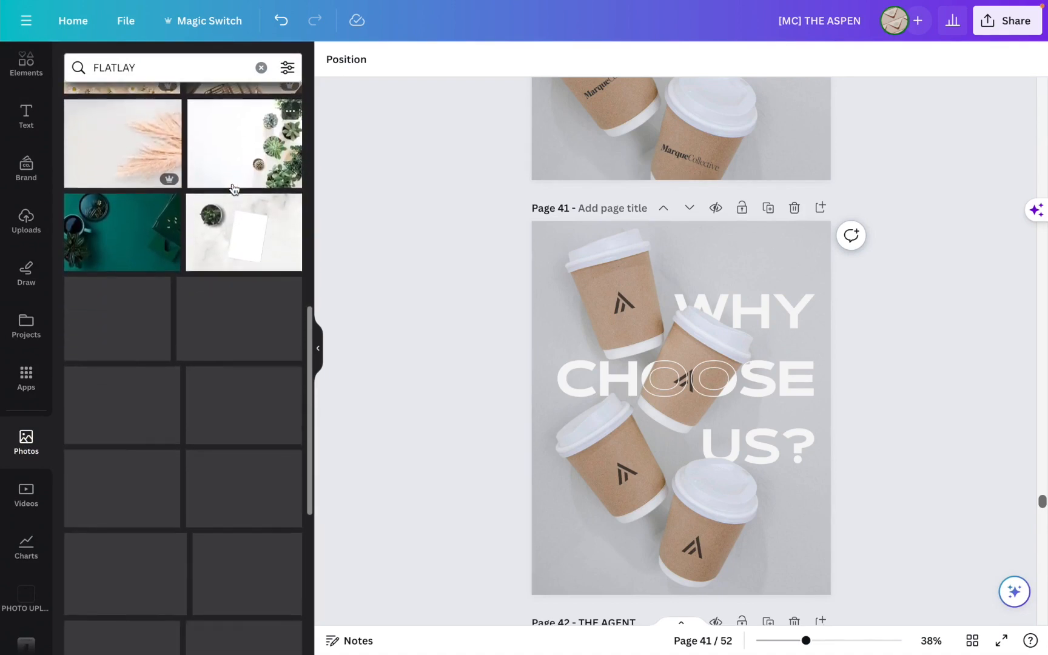
{"action": "scroll", "coordinate": [233, 189], "scroll_direction": "down", "scroll_amount": 3}
{"action": "scroll", "coordinate": [230, 242], "scroll_direction": "down", "scroll_amount": 1}
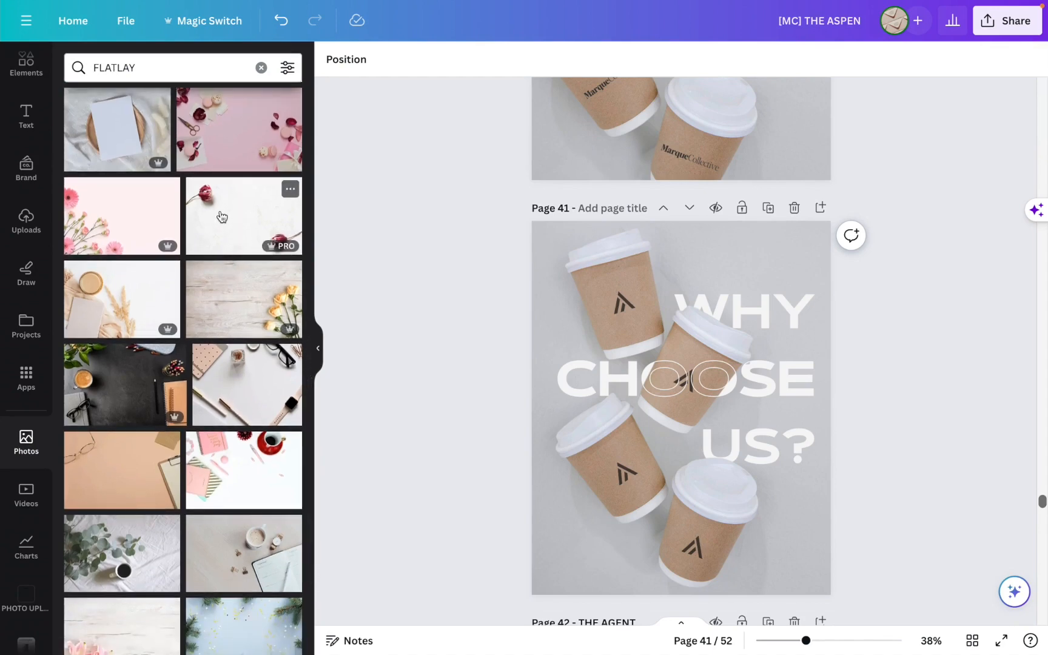
{"action": "scroll", "coordinate": [222, 267], "scroll_direction": "down", "scroll_amount": 4}
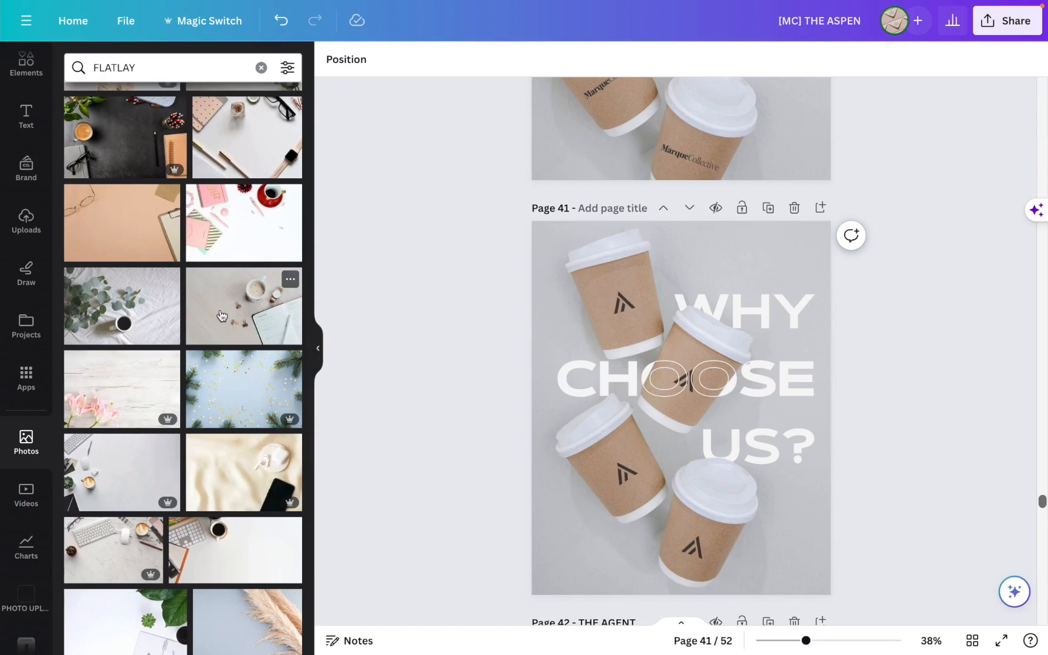
{"action": "scroll", "coordinate": [220, 314], "scroll_direction": "down", "scroll_amount": 7}
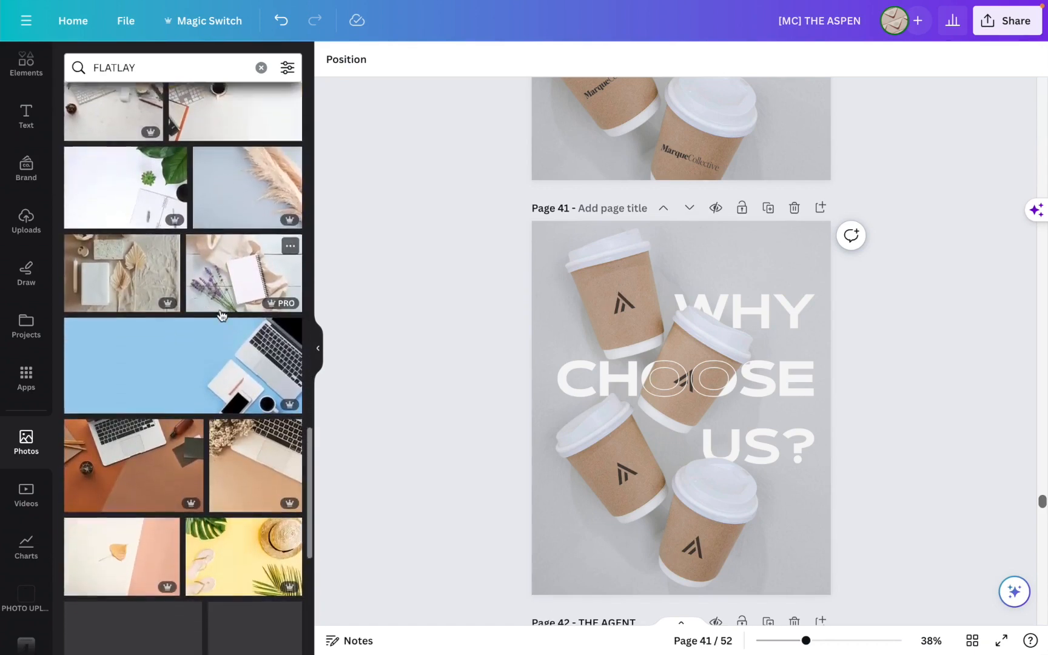
{"action": "scroll", "coordinate": [222, 315], "scroll_direction": "down", "scroll_amount": 4}
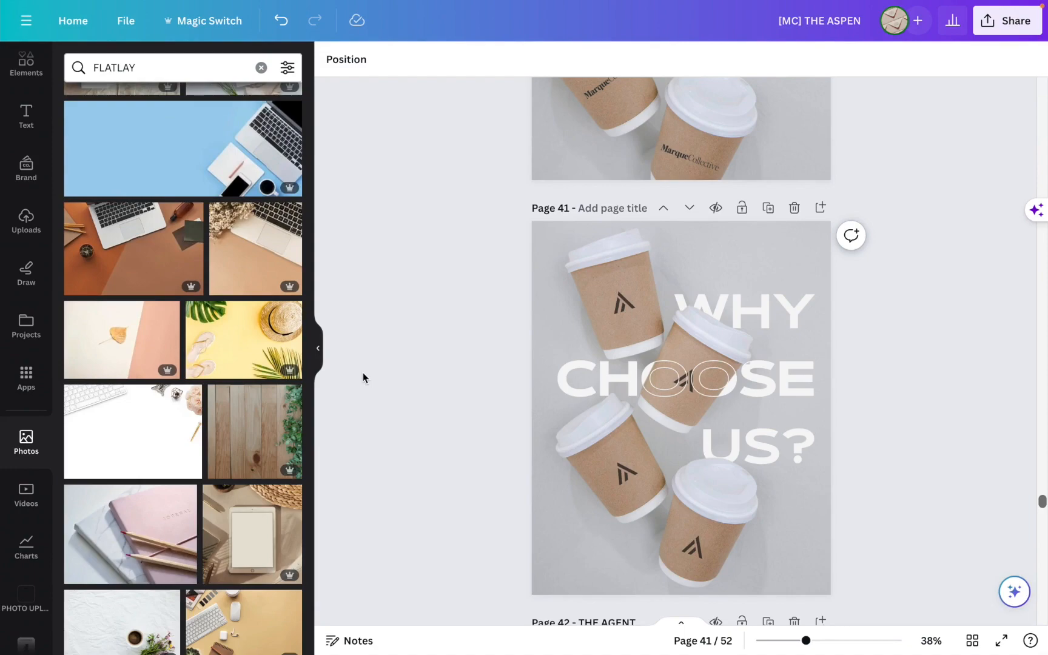